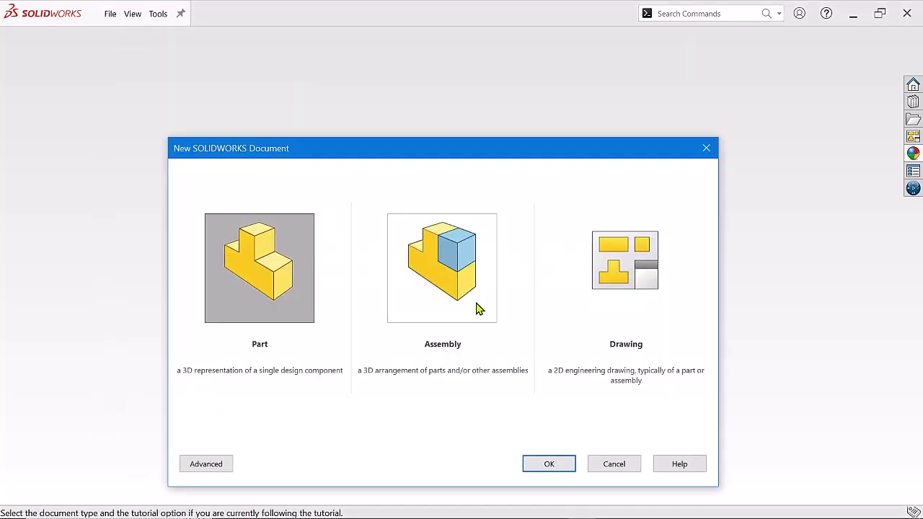
# Create a new assembly and open all the ball valve part files for insertion
pyautogui.click(473, 304)
pyautogui.click(550, 464)
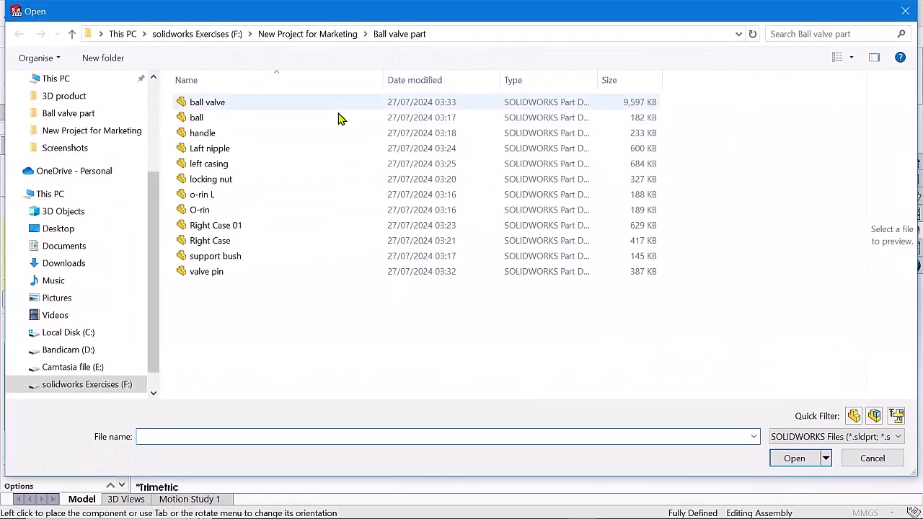
pyautogui.hotkey('ctrl', 'a')
pyautogui.press('Return')
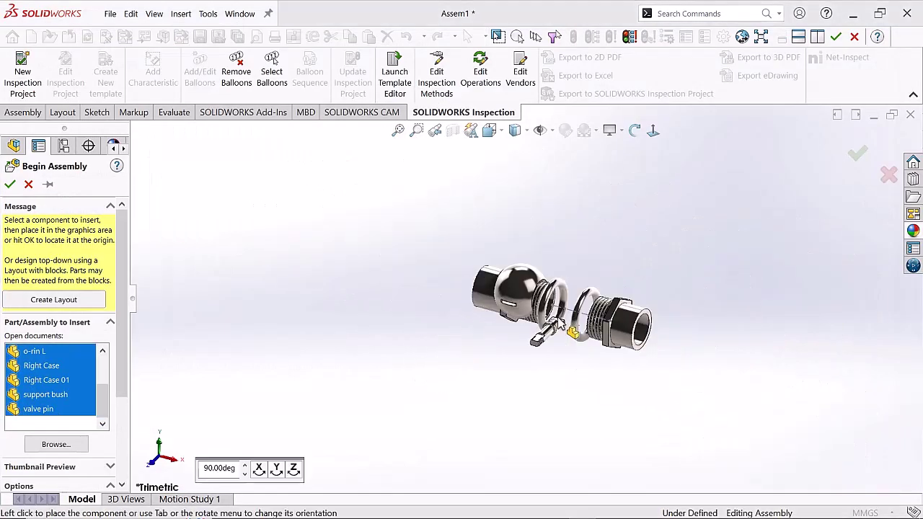
# Place the components, including Right Case 01, the support bush and the valve pin, in the assembly
pyautogui.click(559, 325)
pyautogui.click(703, 249)
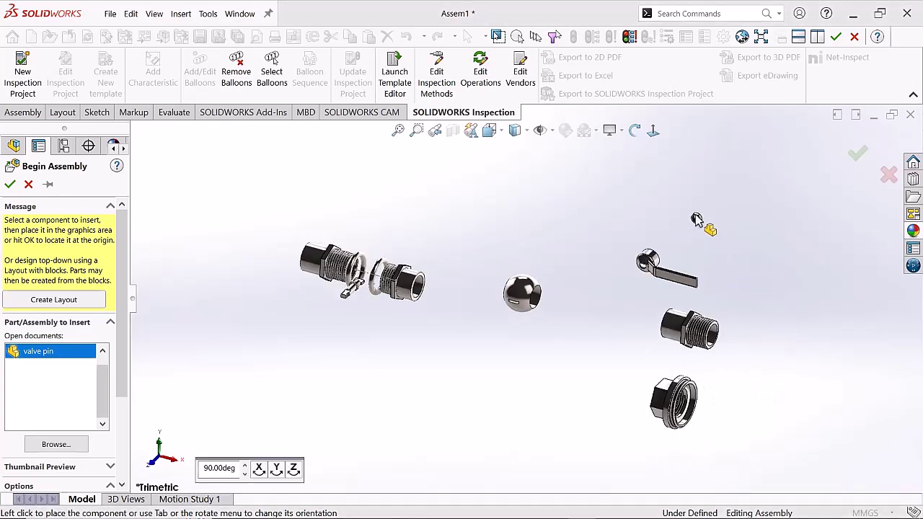
pyautogui.click(789, 444)
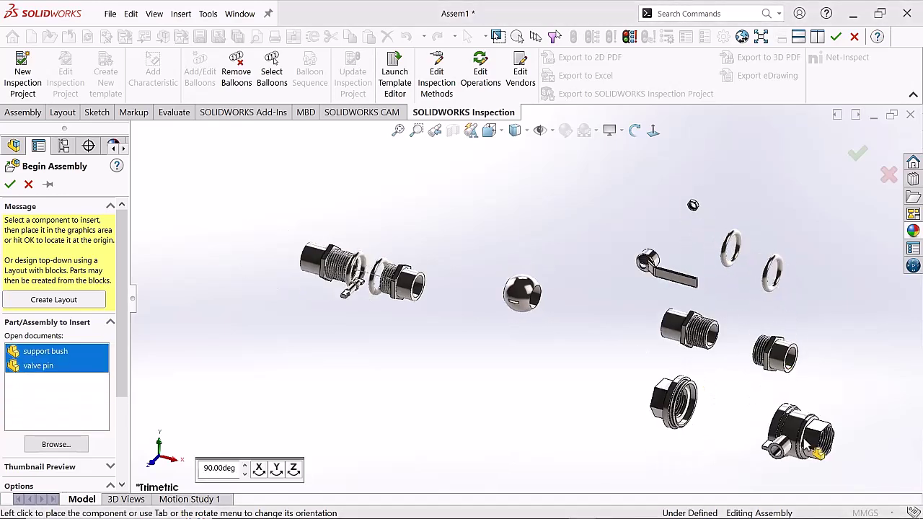
pyautogui.click(772, 192)
pyautogui.click(802, 232)
pyautogui.scroll(-1, 360, 328)
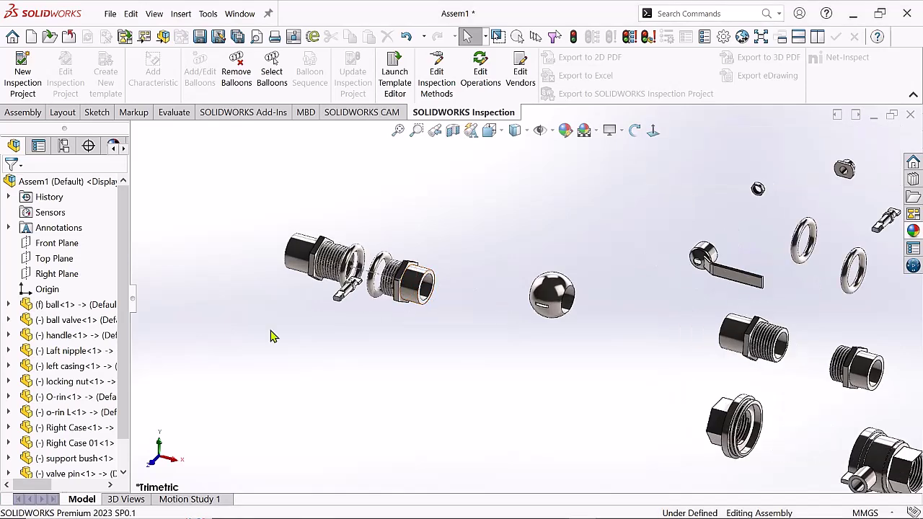
# Delete the duplicate ball valve component and inspect the remaining parts
pyautogui.press('Delete')
pyautogui.press('Return')
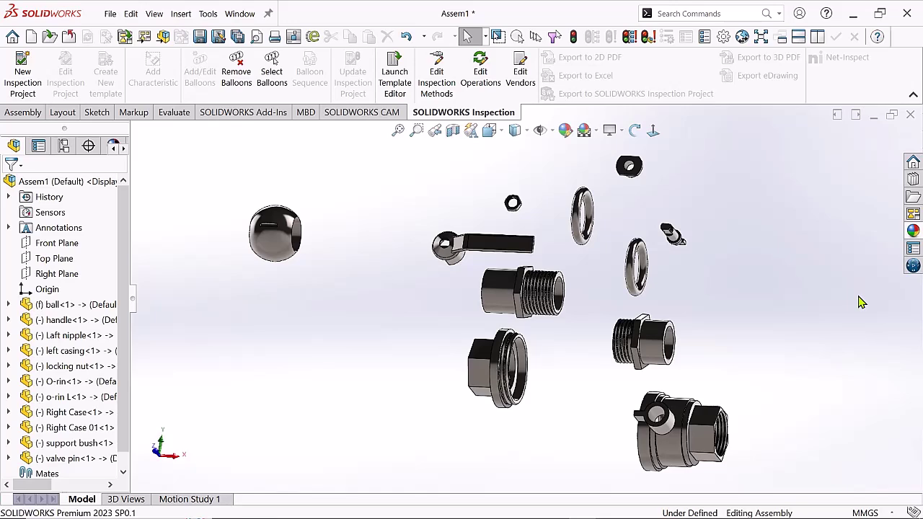
pyautogui.moveTo(860, 302); pyautogui.dragTo(826, 389, button='middle')
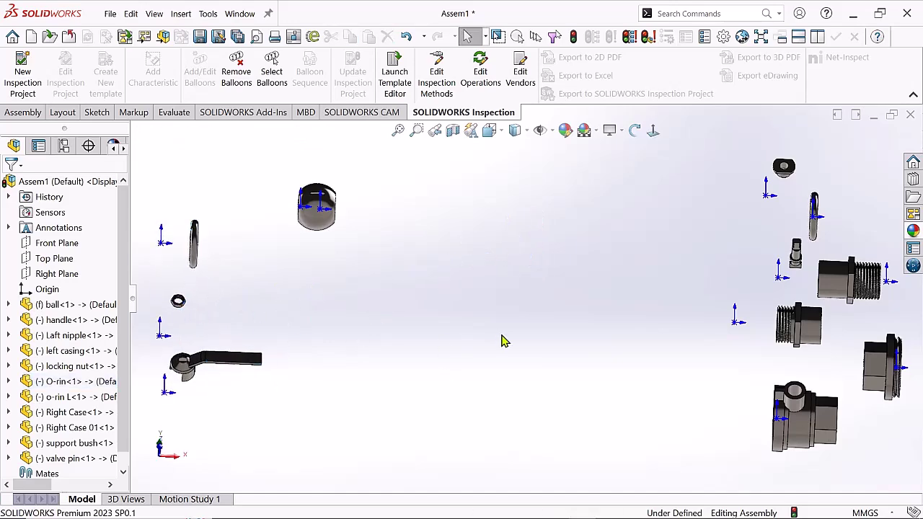
pyautogui.scroll(2, 505, 341)
pyautogui.scroll(2, 408, 328)
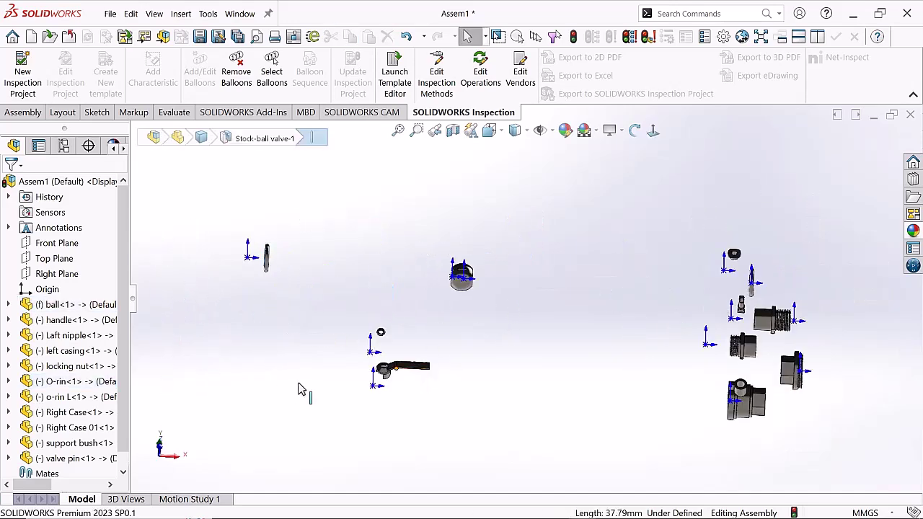
pyautogui.scroll(-2, 425, 268)
# Set the ball component to Float and start a new mate from the Assembly tab
pyautogui.rightClick(488, 282)
pyautogui.click(531, 218)
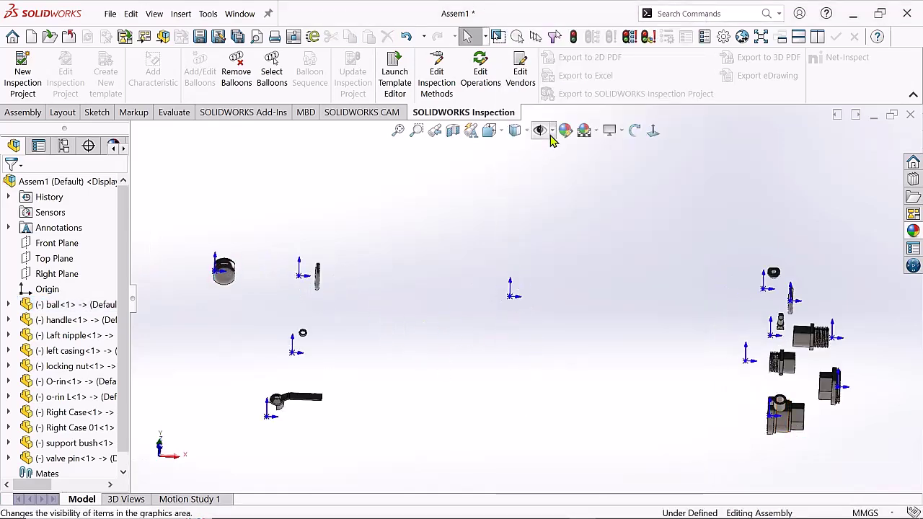
pyautogui.click(22, 112)
pyautogui.click(113, 72)
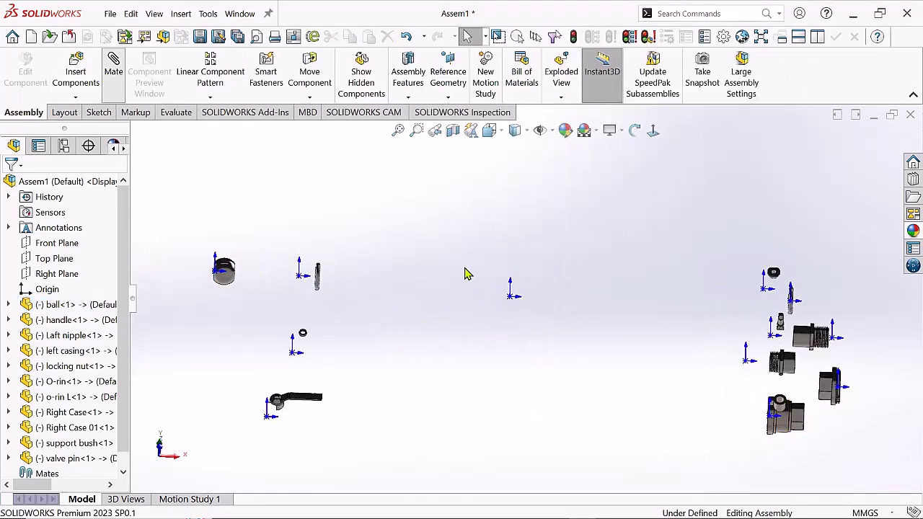
# Accept the coincident mate between the first two selected entities
pyautogui.click(789, 423)
pyautogui.click(858, 430)
pyautogui.moveTo(829, 403); pyautogui.dragTo(574, 306, button='middle')
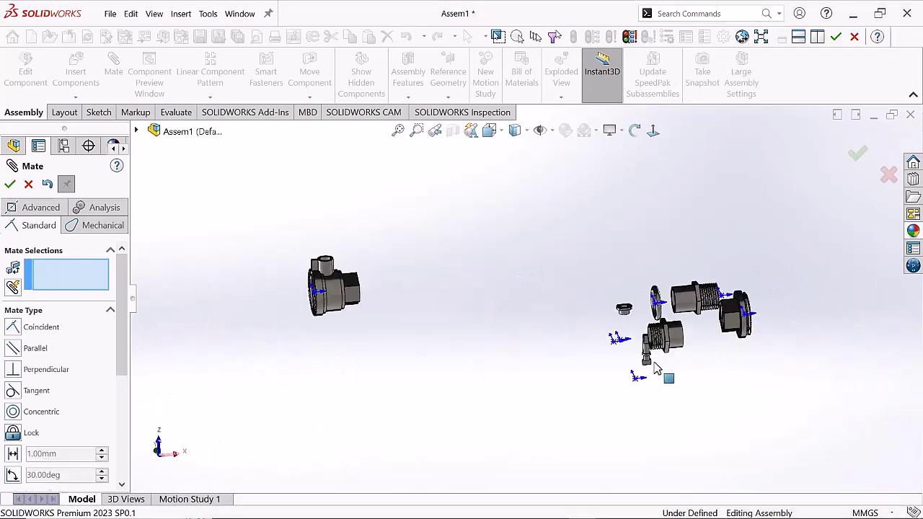
pyautogui.moveTo(656, 369)
pyautogui.mouseDown(button='middle')
pyautogui.moveTo(277, 262)
pyautogui.moveTo(355, 344)
pyautogui.mouseUp(button='middle')
pyautogui.moveTo(697, 344); pyautogui.dragTo(505, 346, button='middle')
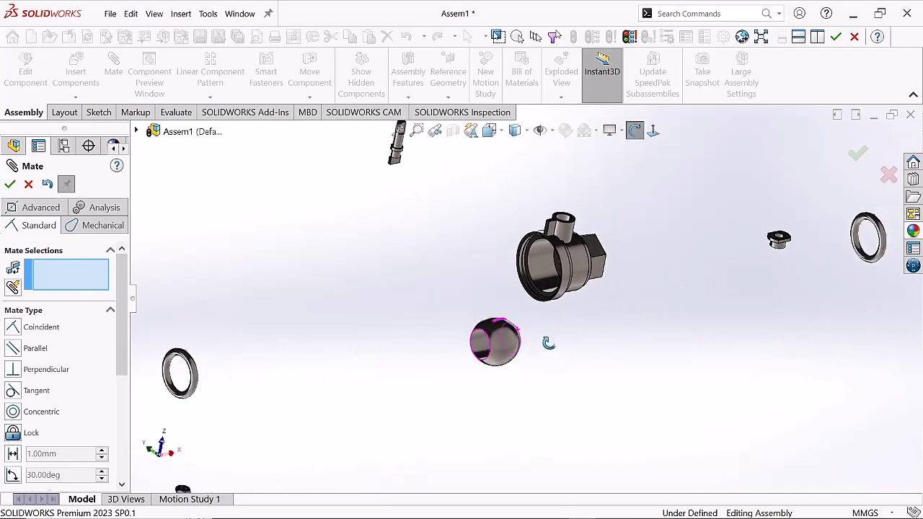
pyautogui.scroll(-3, 468, 361)
# Mate the ball's round face concentric with the Right Case 01 bore
pyautogui.click(511, 371)
pyautogui.click(597, 278)
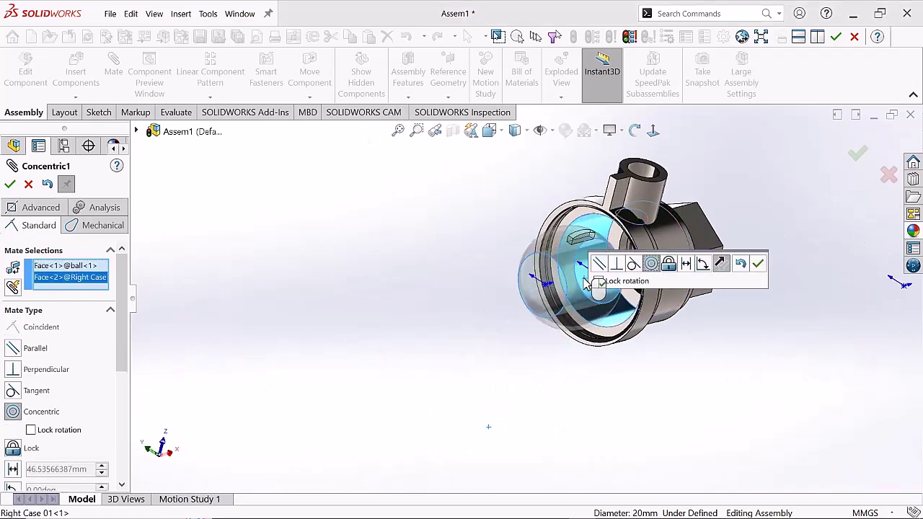
pyautogui.press('Return')
pyautogui.moveTo(570, 286); pyautogui.dragTo(365, 293, button='middle')
pyautogui.scroll(-3, 472, 390)
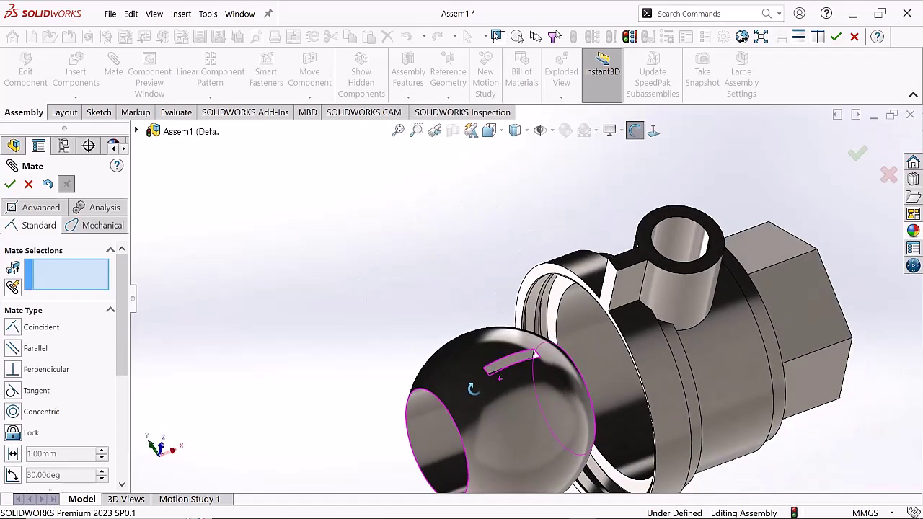
pyautogui.moveTo(472, 389); pyautogui.dragTo(465, 275, button='middle')
pyautogui.scroll(3, 465, 275)
# Start a Width mate using two faces of the ball
pyautogui.click(85, 372)
pyautogui.scroll(-2, 456, 184)
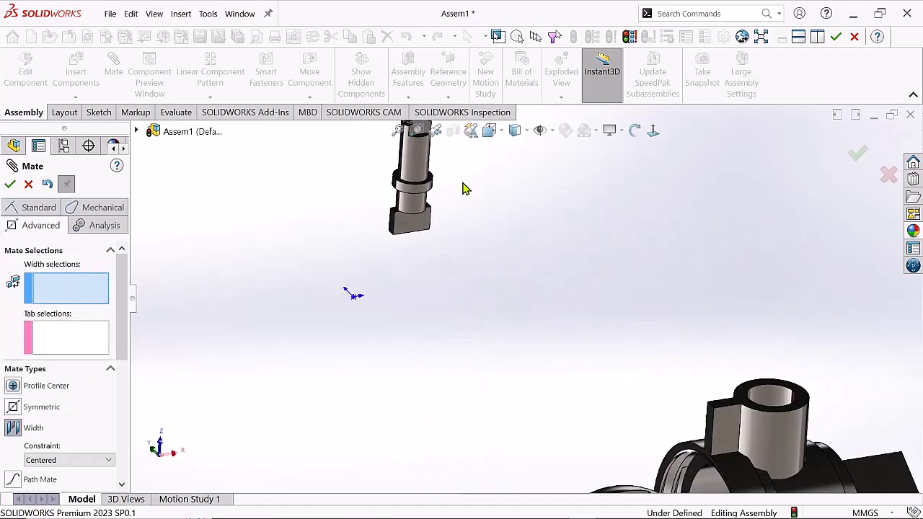
pyautogui.scroll(-2, 507, 249)
pyautogui.scroll(5, 267, 298)
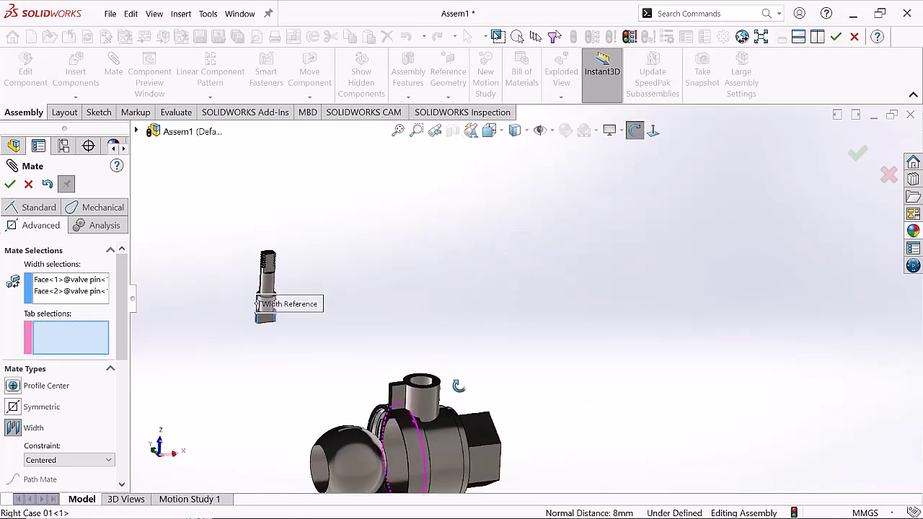
pyautogui.scroll(-5, 339, 418)
pyautogui.click(340, 426)
pyautogui.scroll(-2, 393, 413)
pyautogui.click(390, 413)
pyautogui.scroll(5, 390, 413)
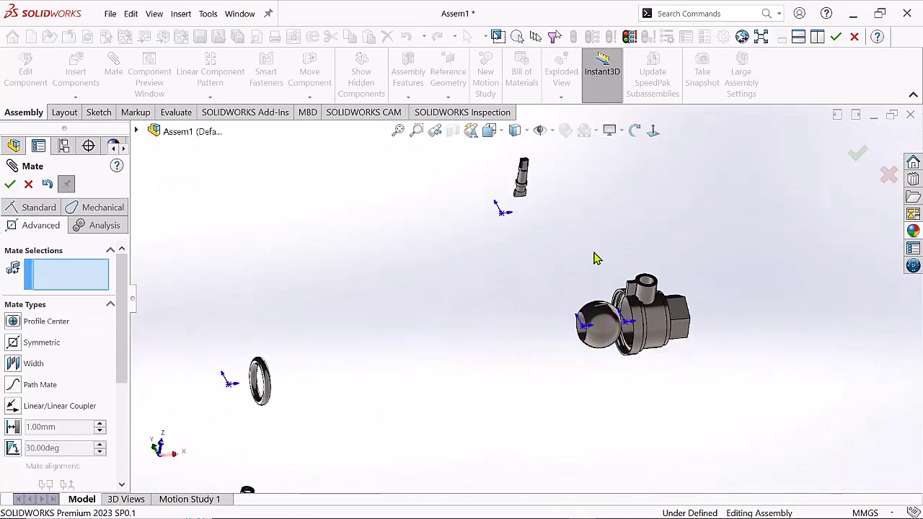
# Add the valve pin's bottom face to the width mate and close the Mate tool
pyautogui.scroll(-1, 595, 258)
pyautogui.scroll(-3, 498, 212)
pyautogui.scroll(-2, 392, 432)
pyautogui.click(391, 433)
pyautogui.scroll(3, 476, 262)
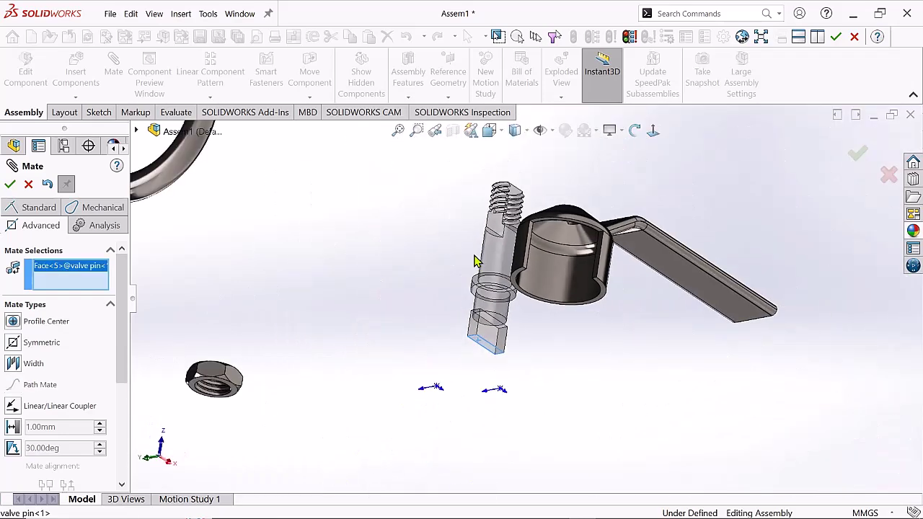
pyautogui.scroll(3, 476, 261)
pyautogui.scroll(-6, 605, 347)
pyautogui.scroll(5, 204, 366)
pyautogui.moveTo(204, 365); pyautogui.dragTo(469, 250, button='middle')
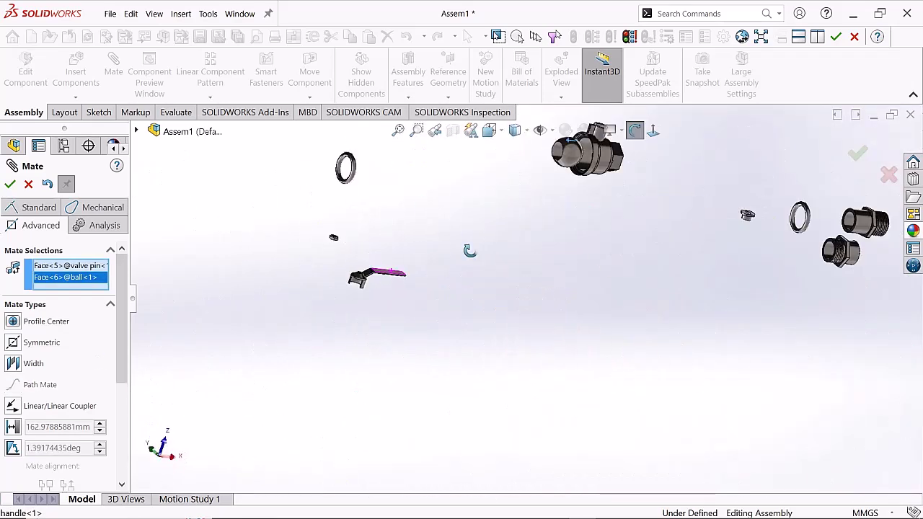
pyautogui.moveTo(246, 274); pyautogui.dragTo(576, 229, button='middle')
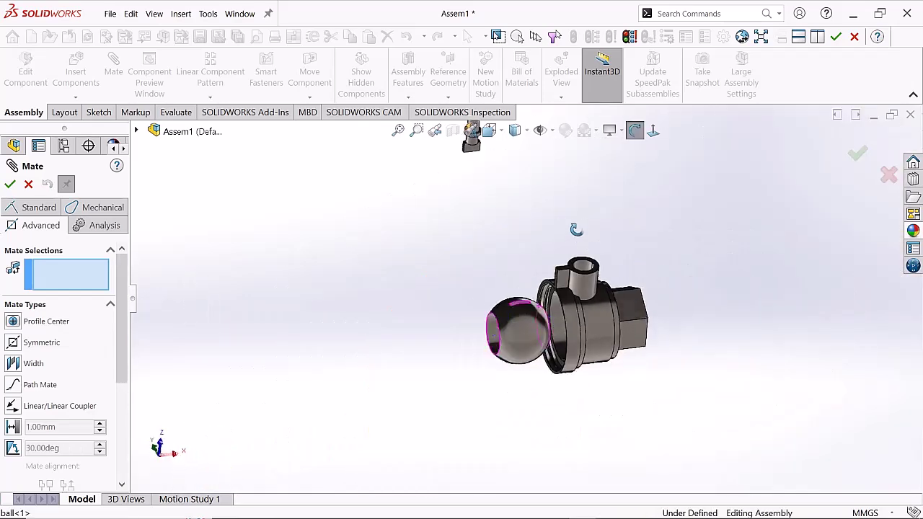
pyautogui.press('Escape')
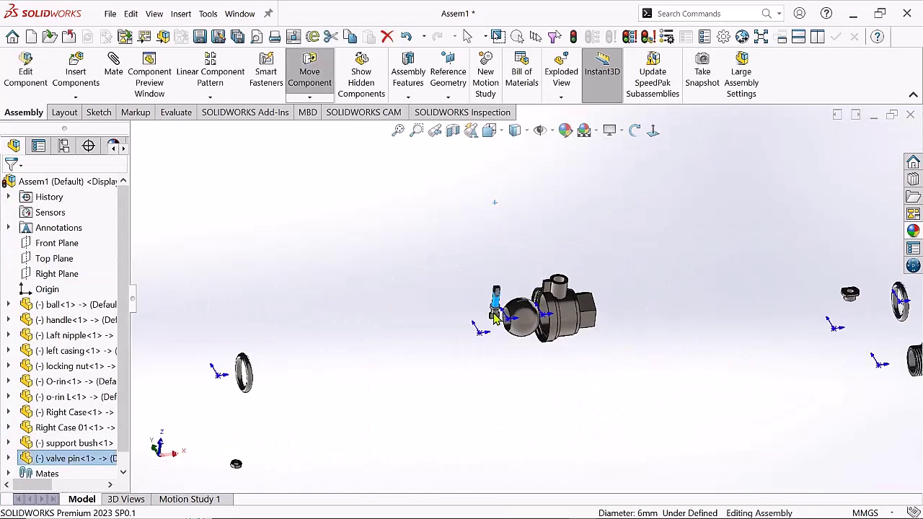
# Start a new mate and accept a concentric mate for the valve pin
pyautogui.scroll(-3, 495, 317)
pyautogui.scroll(-2, 531, 260)
pyautogui.click(113, 72)
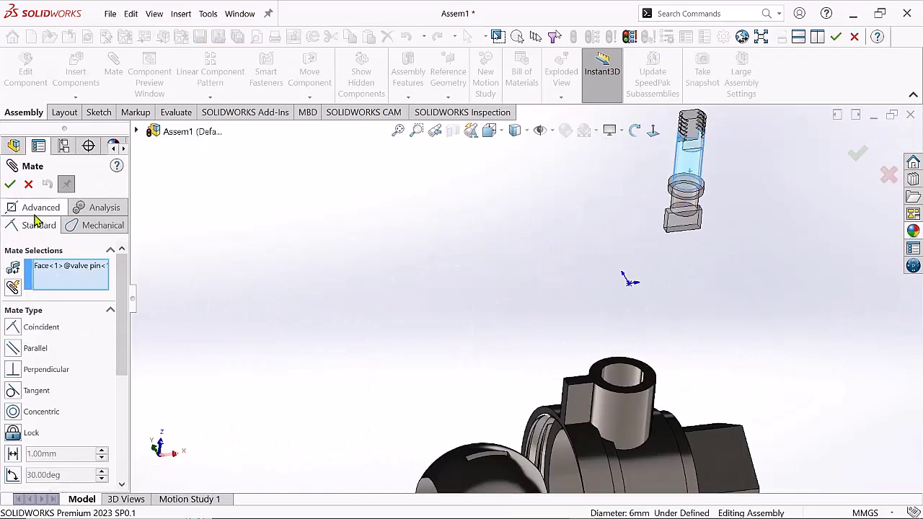
pyautogui.click(795, 390)
pyautogui.moveTo(789, 392)
pyautogui.mouseDown(button='middle')
pyautogui.moveTo(496, 394)
pyautogui.moveTo(432, 404)
pyautogui.mouseUp(button='middle')
pyautogui.scroll(-5, 433, 410)
# Add a Width mate centring the valve pin tip between two ball slot faces
pyautogui.click(41, 207)
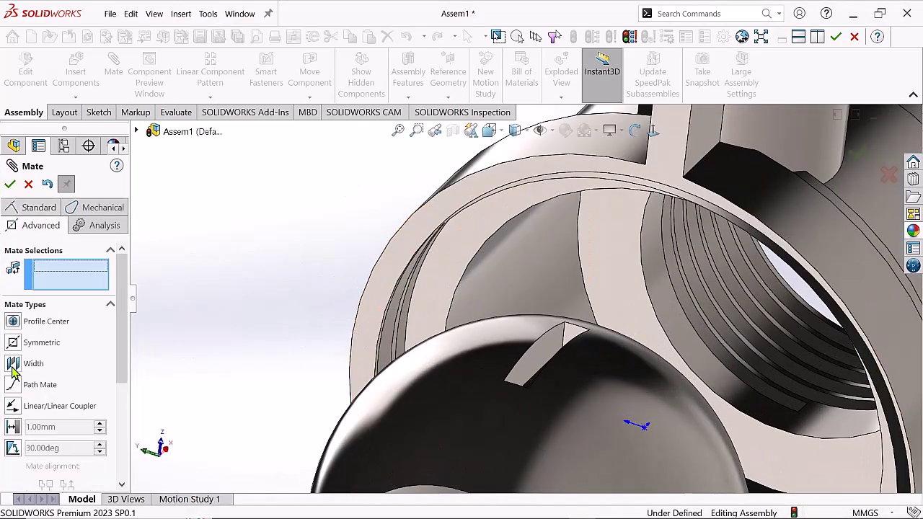
pyautogui.click(33, 362)
pyautogui.click(595, 353)
pyautogui.moveTo(596, 353); pyautogui.dragTo(620, 339, button='middle')
pyautogui.click(620, 339)
pyautogui.scroll(5, 591, 217)
pyautogui.scroll(-5, 548, 237)
pyautogui.click(548, 288)
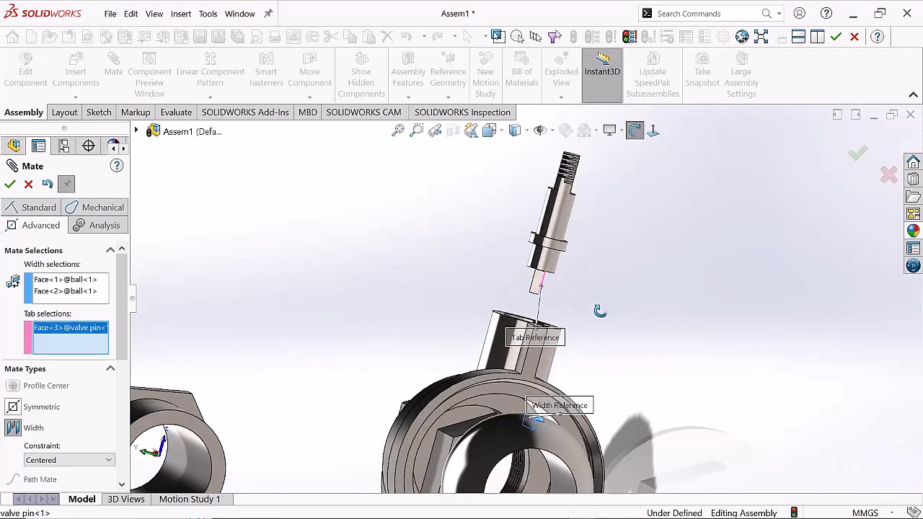
pyautogui.moveTo(548, 288); pyautogui.dragTo(529, 283, button='middle')
pyautogui.click(10, 184)
# Pair a ball face with the valve pin face for a new mate
pyautogui.scroll(5, 495, 247)
pyautogui.scroll(-5, 433, 288)
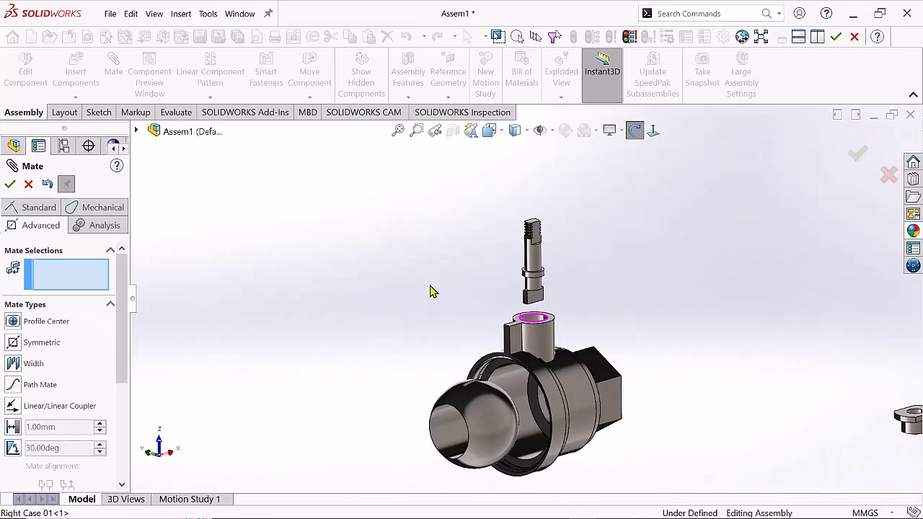
pyautogui.scroll(-5, 479, 406)
pyautogui.click(449, 404)
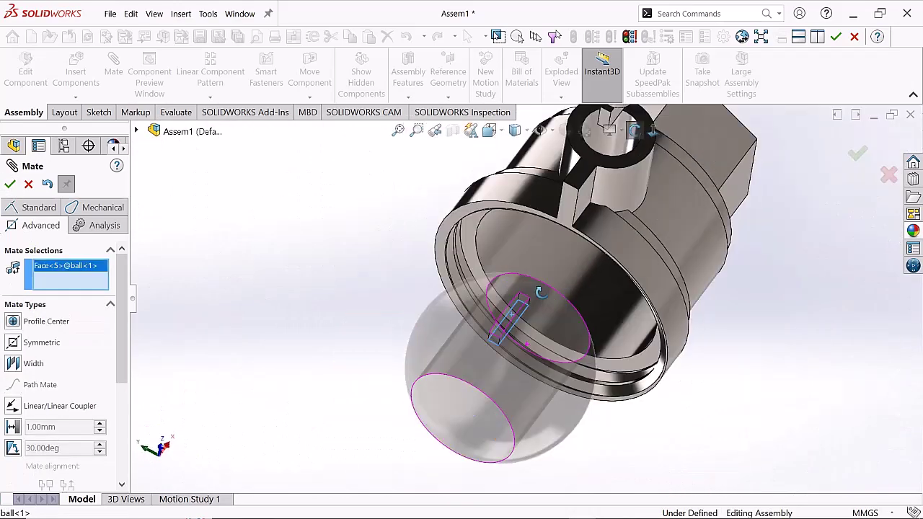
pyautogui.moveTo(449, 404); pyautogui.dragTo(548, 259, button='middle')
pyautogui.scroll(-3, 548, 260)
pyautogui.click(546, 252)
pyautogui.scroll(5, 634, 263)
pyautogui.scroll(-4, 504, 303)
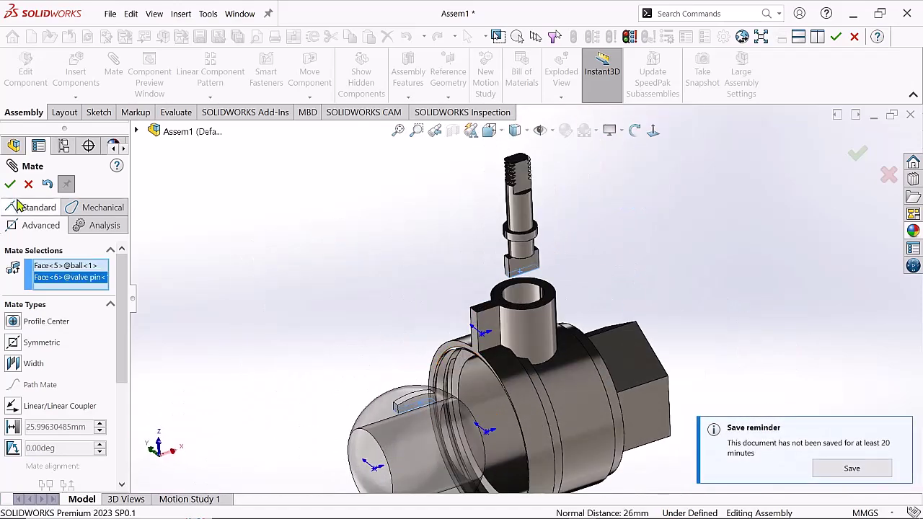
# Reselect the ball and valve pin faces and apply the coincident mate
pyautogui.press('Escape')
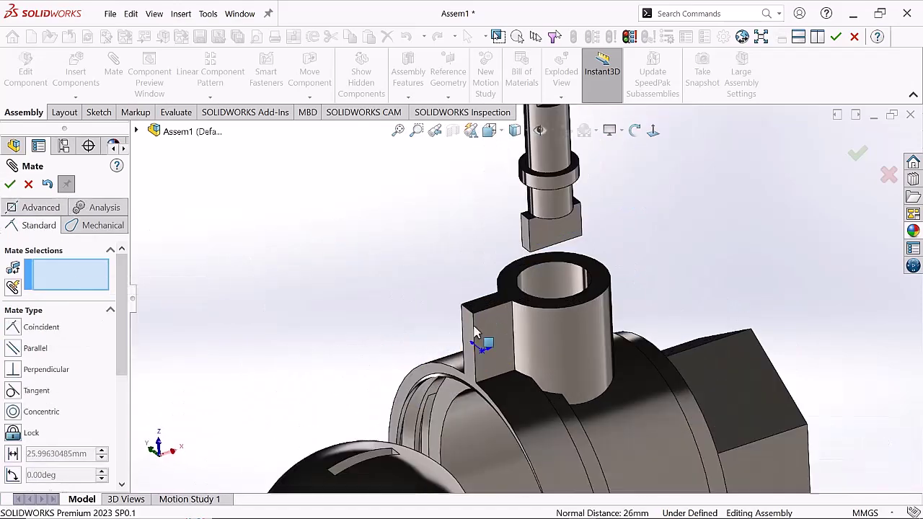
pyautogui.scroll(-5, 436, 443)
pyautogui.click(436, 443)
pyautogui.scroll(3, 436, 443)
pyautogui.scroll(-4, 565, 258)
pyautogui.click(564, 257)
pyautogui.scroll(3, 565, 258)
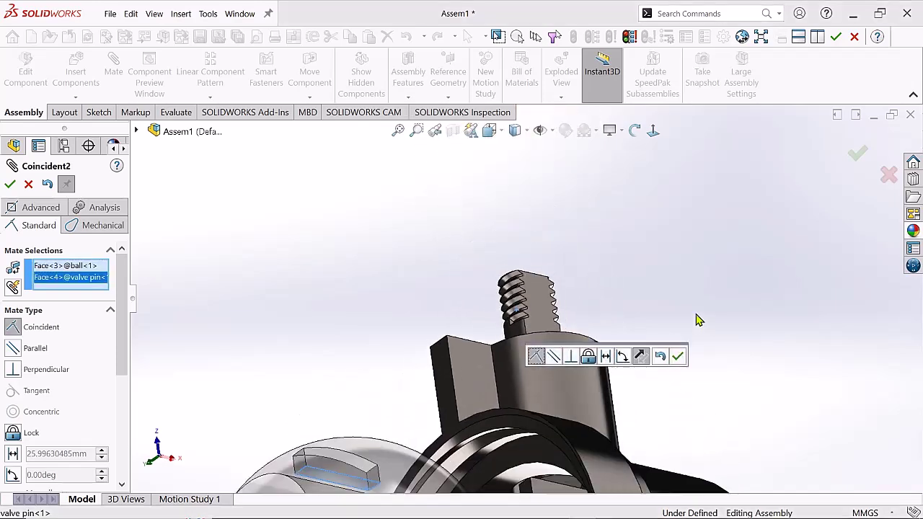
pyautogui.press('Return')
# Seat the ball in the valve opening with a coincident mate and finish mating
pyautogui.scroll(2, 557, 250)
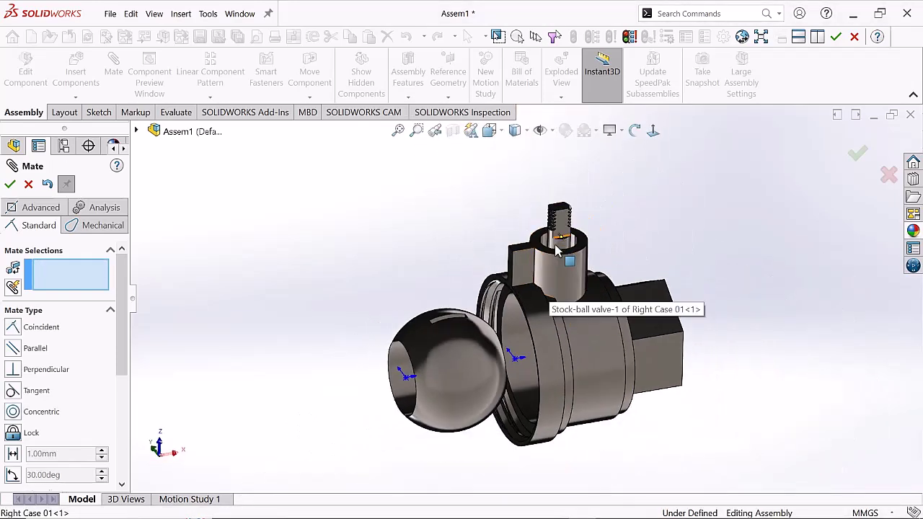
pyautogui.scroll(-3, 546, 212)
pyautogui.scroll(4, 546, 212)
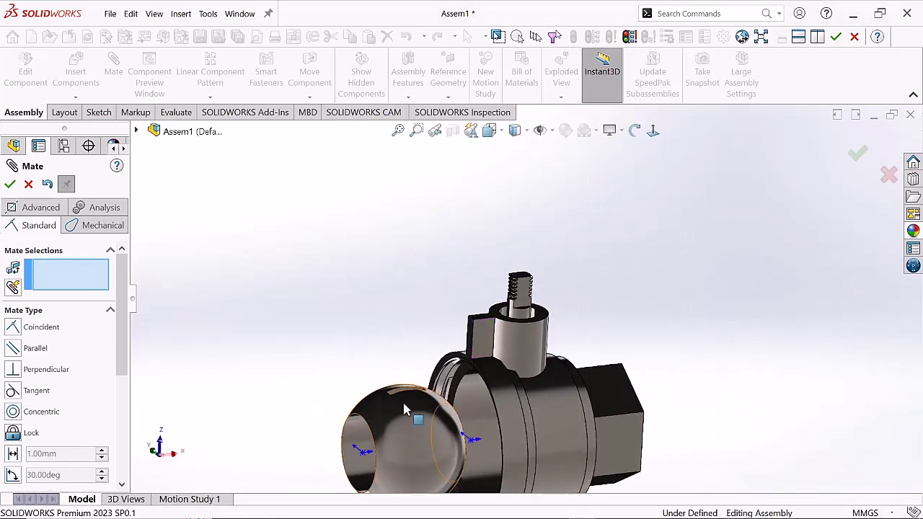
pyautogui.moveTo(418, 420); pyautogui.dragTo(561, 373)
pyautogui.moveTo(411, 357); pyautogui.dragTo(402, 410, button='middle')
pyautogui.scroll(-2, 401, 409)
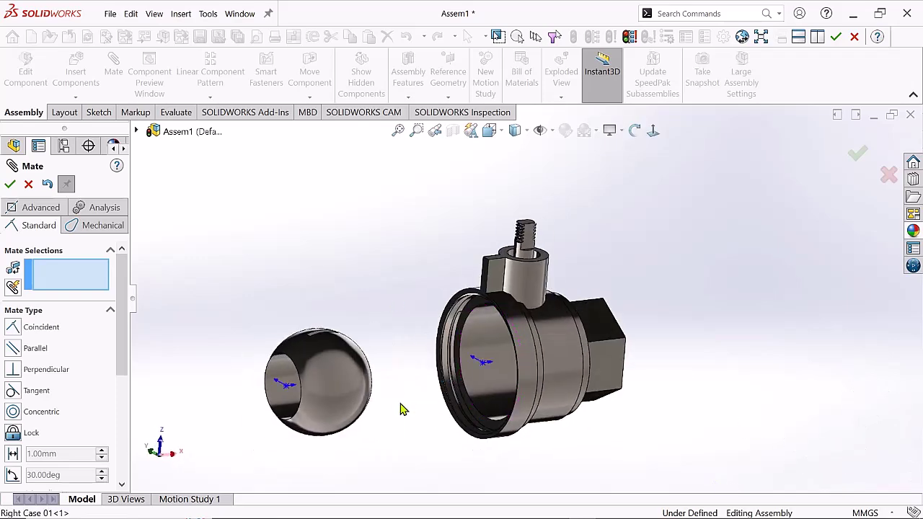
pyautogui.click(482, 360)
pyautogui.press('Return')
pyautogui.moveTo(669, 392)
pyautogui.mouseDown(button='middle')
pyautogui.moveTo(302, 391)
pyautogui.moveTo(871, 310)
pyautogui.mouseUp(button='middle')
pyautogui.click(618, 130)
# Check the ball's mate status and delete the Coincident3 mate
pyautogui.click(628, 149)
pyautogui.press('Escape')
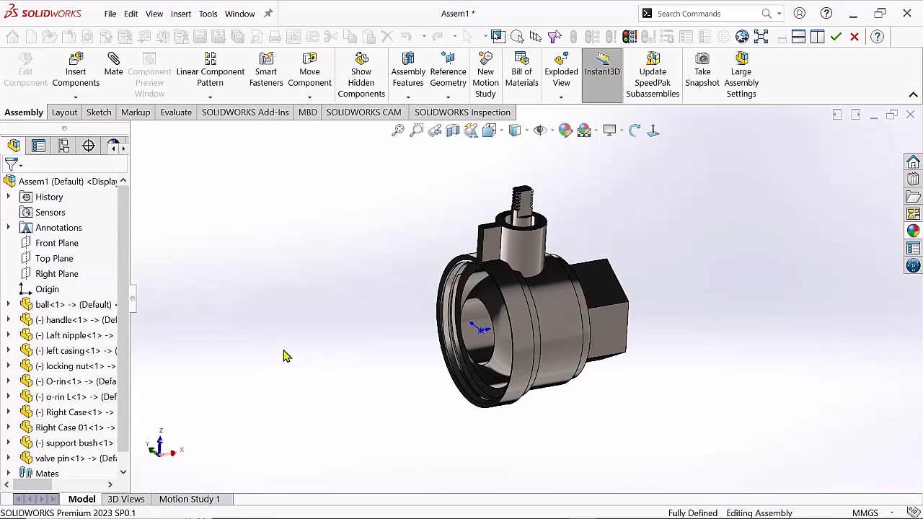
pyautogui.click(546, 296)
pyautogui.rightClick(83, 458)
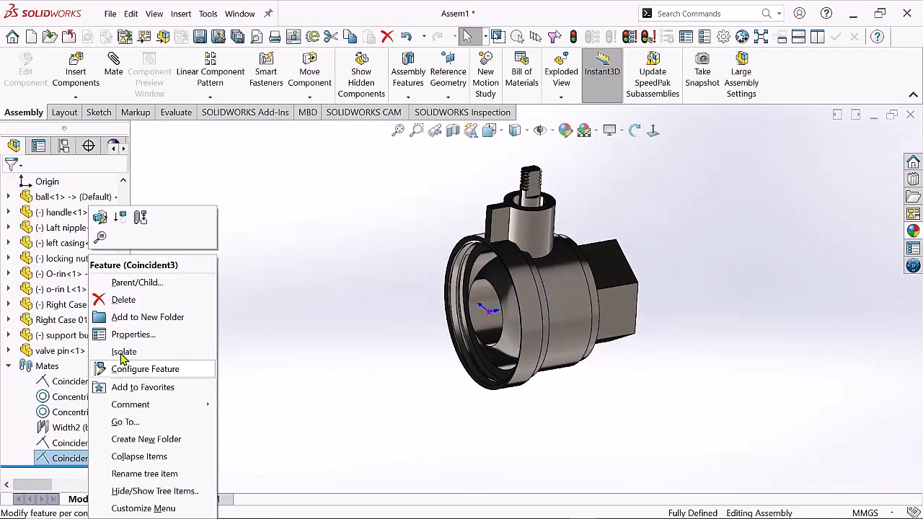
pyautogui.click(123, 299)
# Drag-test the ball, undo the move, and delete the Concentric1 mate
pyautogui.moveTo(519, 303); pyautogui.dragTo(285, 396)
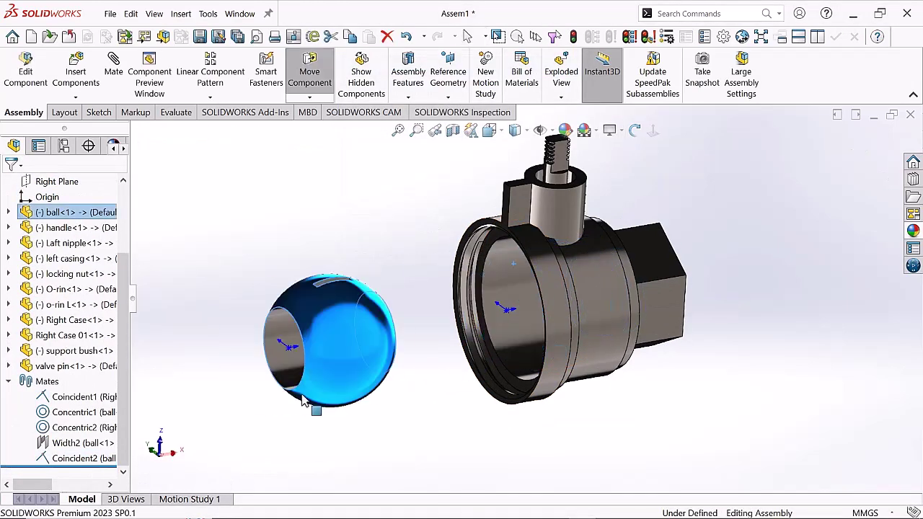
pyautogui.hotkey('ctrl', 'z')
pyautogui.press('Delete')
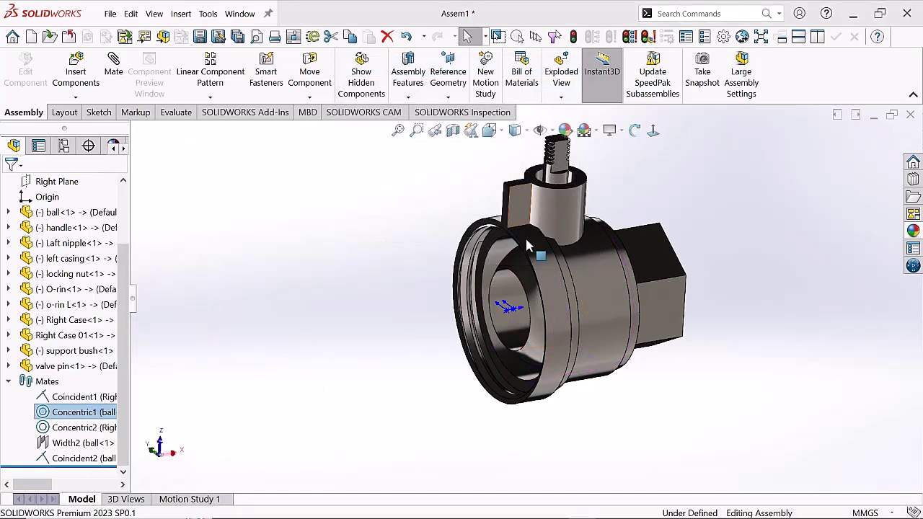
# Drag the valve pin and ball to test their movement and review the ball's mates
pyautogui.moveTo(572, 202); pyautogui.dragTo(567, 121)
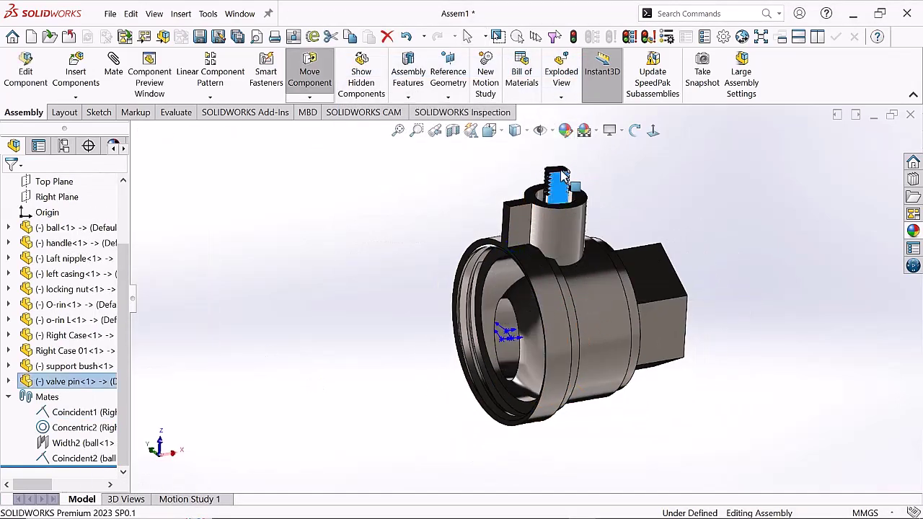
pyautogui.moveTo(611, 160); pyautogui.dragTo(511, 155)
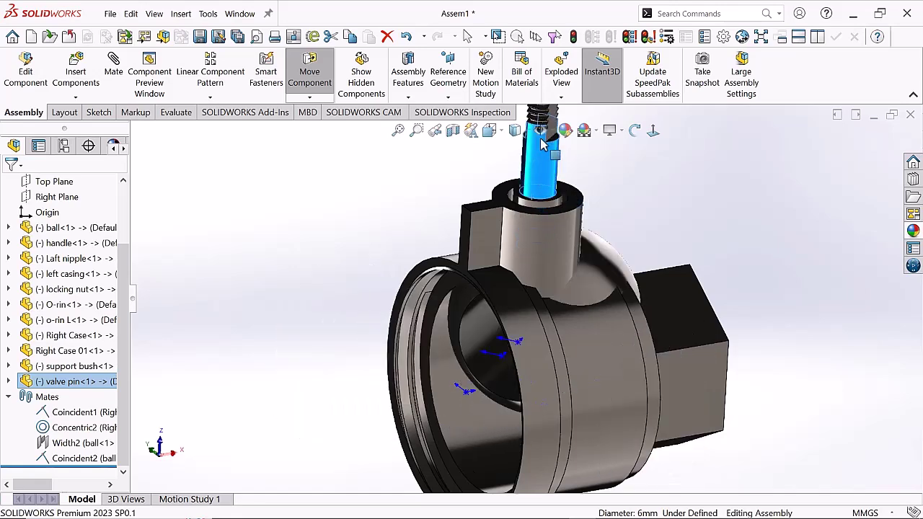
pyautogui.moveTo(569, 299)
pyautogui.mouseDown()
pyautogui.moveTo(783, 293)
pyautogui.moveTo(240, 447)
pyautogui.mouseUp()
pyautogui.click(9, 228)
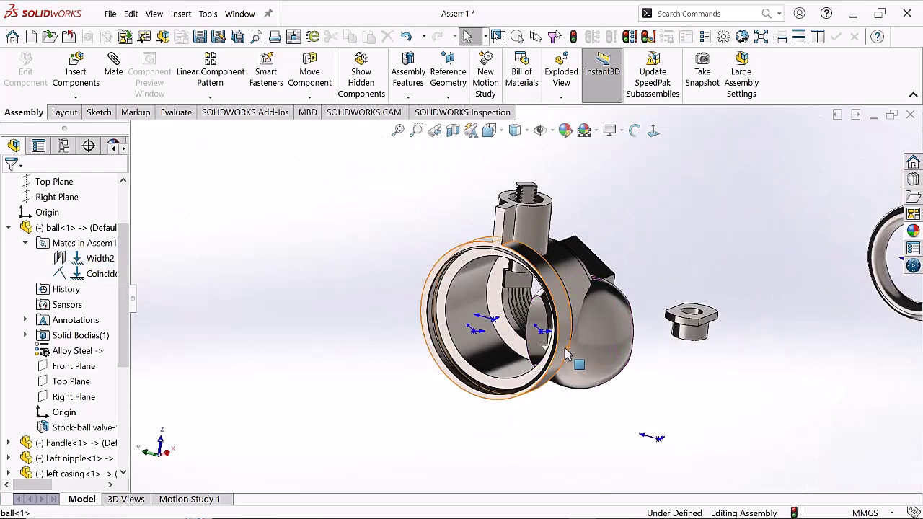
pyautogui.click(586, 340)
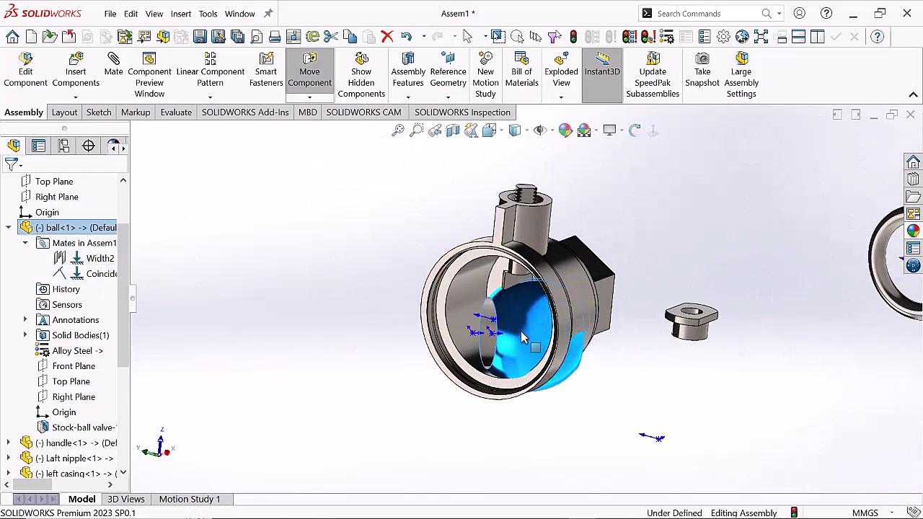
pyautogui.press('Escape')
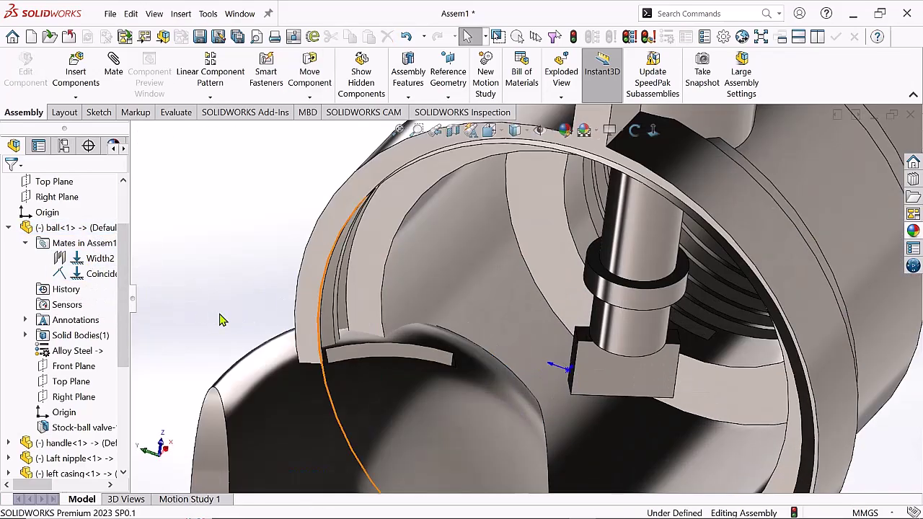
# Add a Width mate centring the valve pin tang's two faces in the ball's slot
pyautogui.moveTo(534, 368); pyautogui.dragTo(769, 371, button='middle')
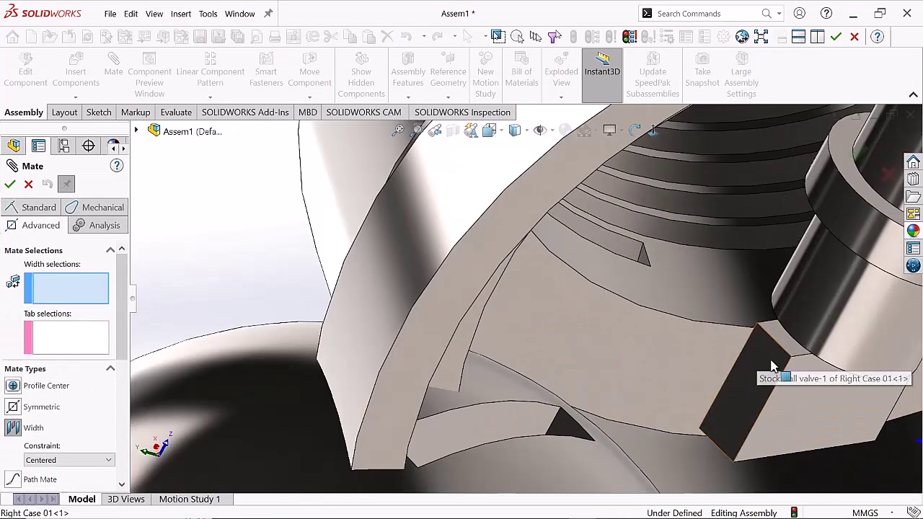
pyautogui.click(617, 279)
pyautogui.click(459, 342)
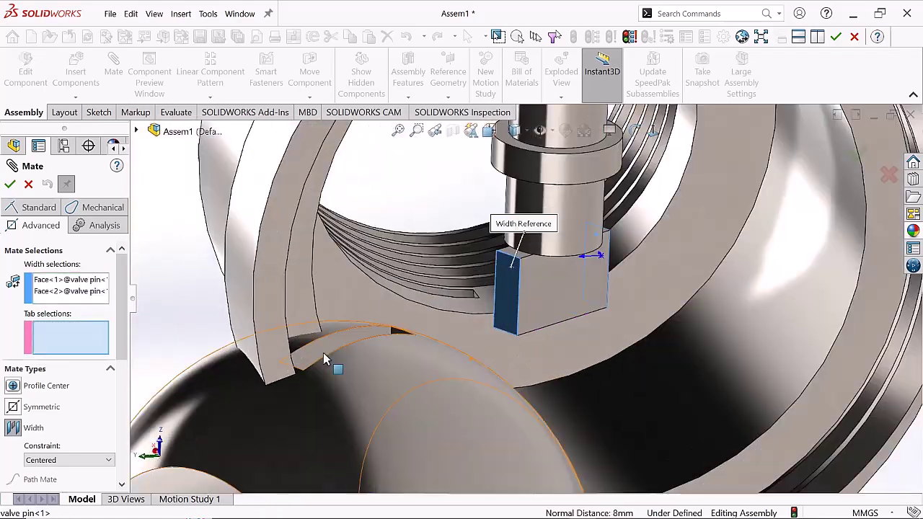
pyautogui.click(325, 362)
pyautogui.moveTo(405, 295)
pyautogui.mouseDown(button='middle')
pyautogui.moveTo(231, 372)
pyautogui.moveTo(373, 386)
pyautogui.mouseUp(button='middle')
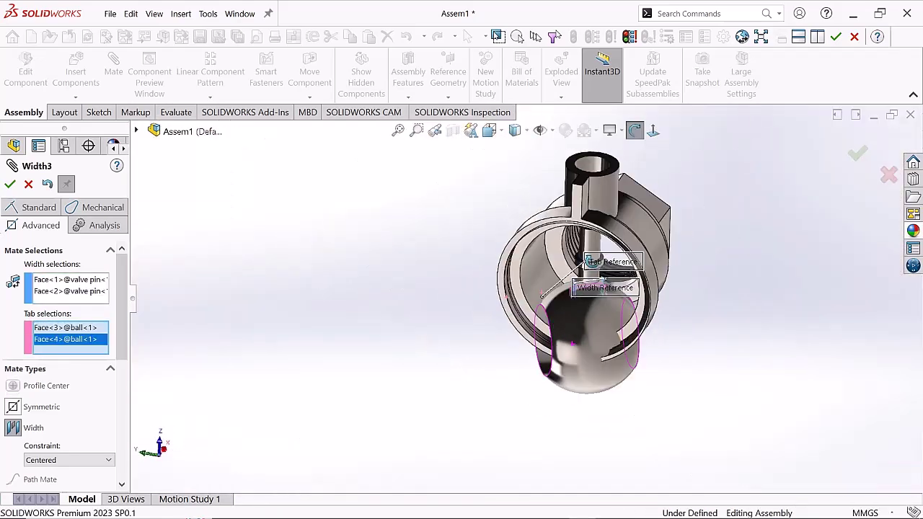
pyautogui.click(11, 184)
pyautogui.click(10, 183)
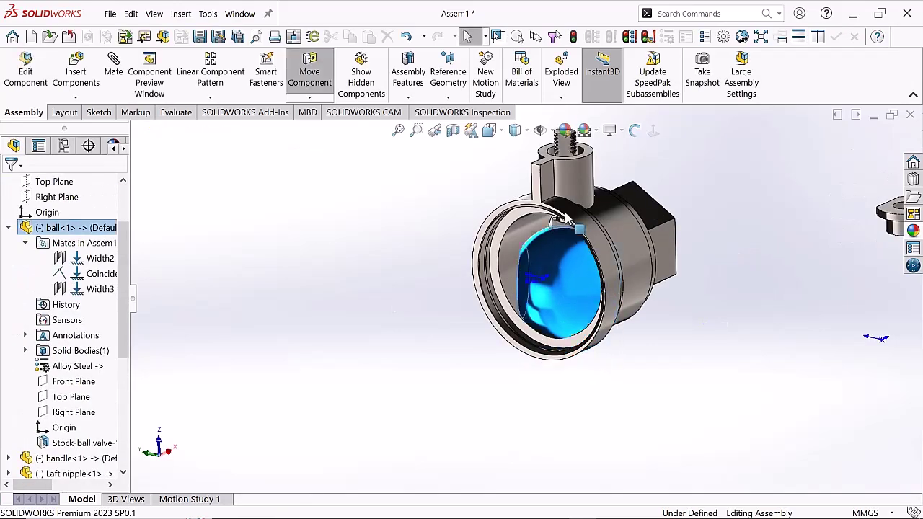
# Start a mate between the Right Case flat face and the valve pin's flat face
pyautogui.moveTo(712, 165); pyautogui.dragTo(559, 379, button='middle')
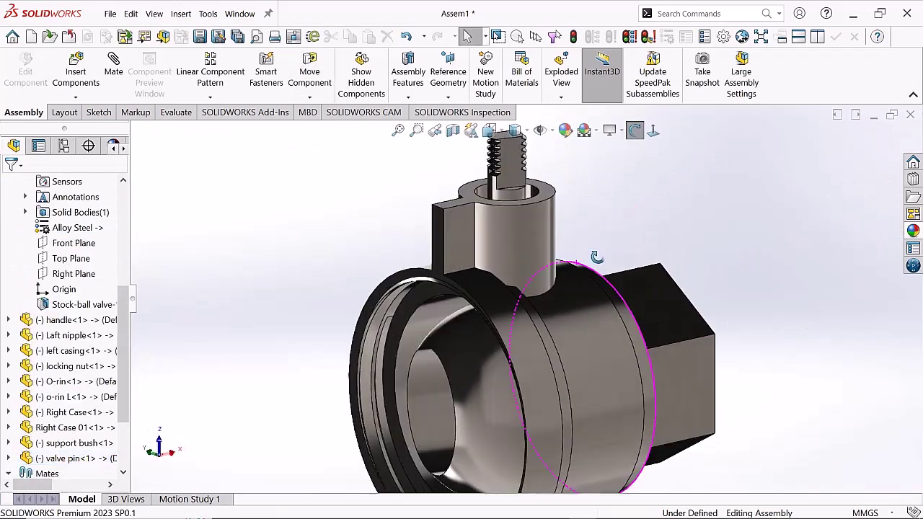
pyautogui.moveTo(725, 279); pyautogui.dragTo(548, 352, button='middle')
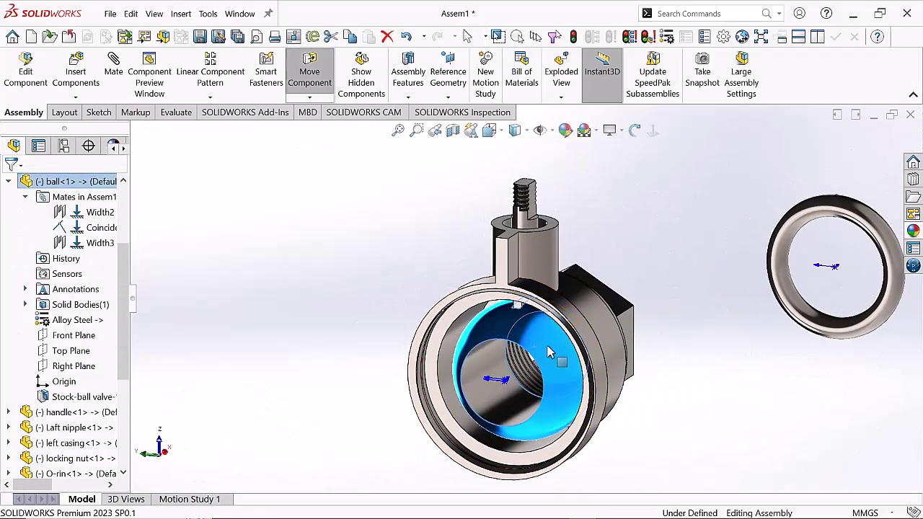
pyautogui.moveTo(639, 231); pyautogui.dragTo(594, 302, button='middle')
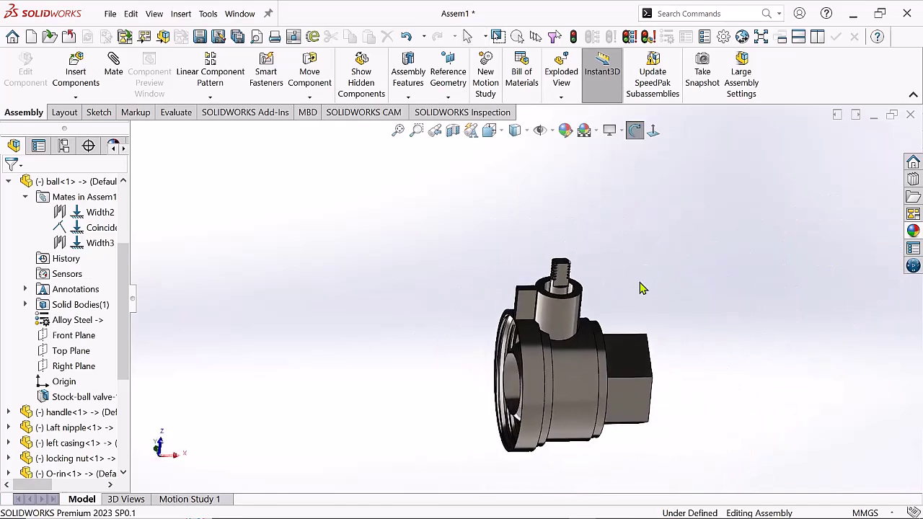
pyautogui.moveTo(593, 302); pyautogui.dragTo(632, 329, button='middle')
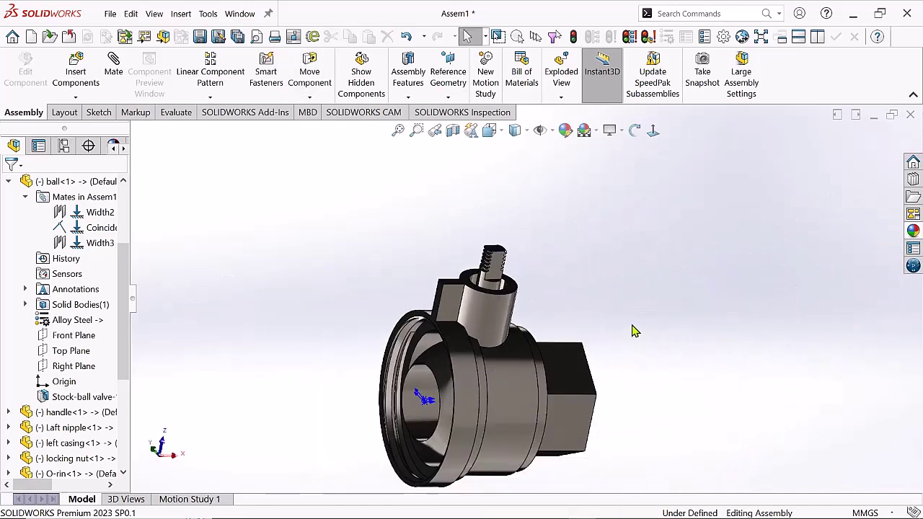
pyautogui.scroll(-2, 523, 286)
pyautogui.click(453, 200)
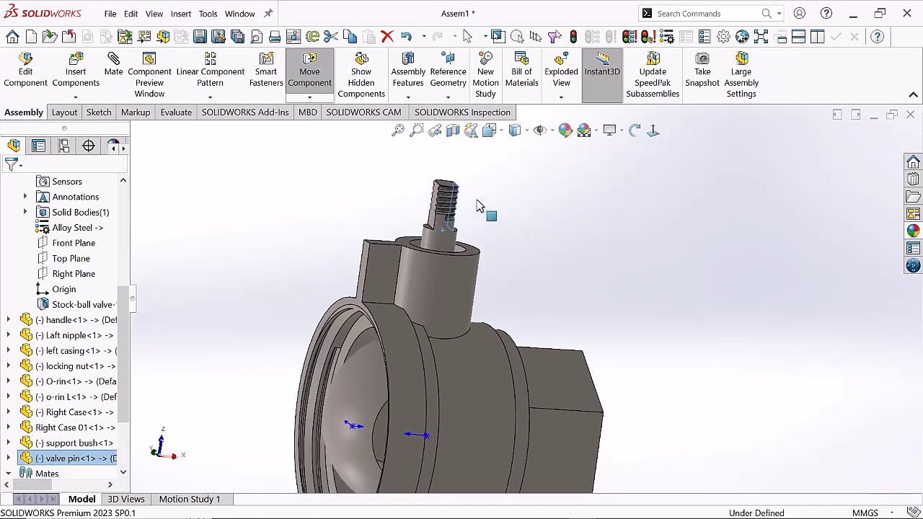
pyautogui.scroll(2, 526, 268)
pyautogui.scroll(-3, 527, 268)
pyautogui.scroll(-1, 365, 320)
pyautogui.click(313, 254)
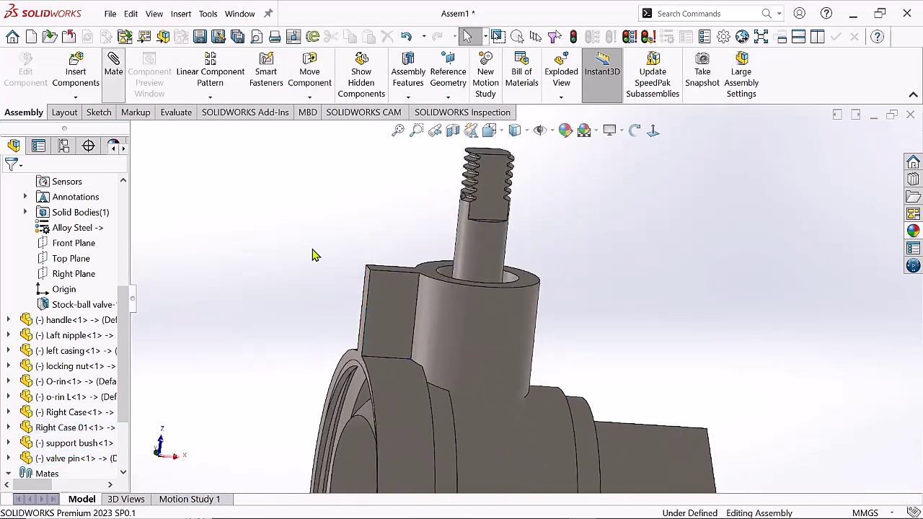
pyautogui.click(366, 297)
pyautogui.click(480, 194)
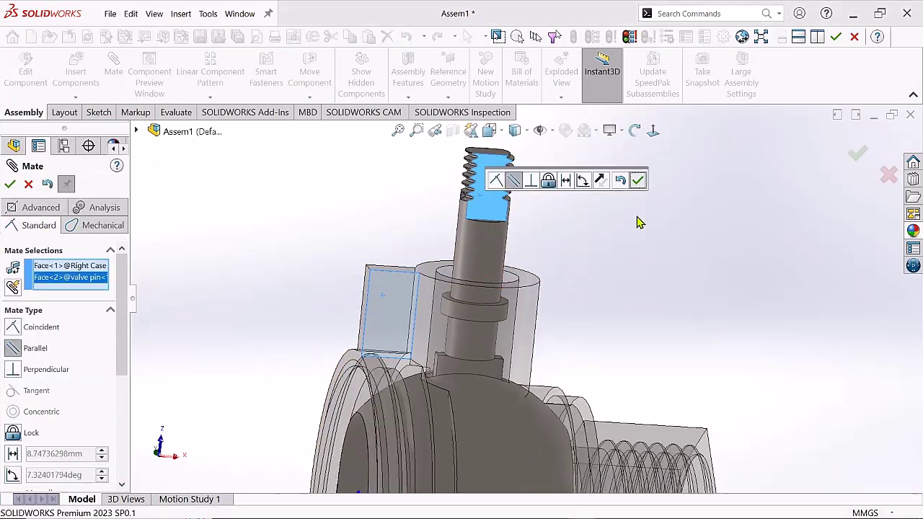
# Make the valve pin's flat parallel to the Right Case face and view the valve body
pyautogui.click(638, 180)
pyautogui.scroll(5, 651, 359)
pyautogui.moveTo(651, 359)
pyautogui.mouseDown(button='middle')
pyautogui.moveTo(584, 279)
pyautogui.moveTo(651, 137)
pyautogui.mouseUp(button='middle')
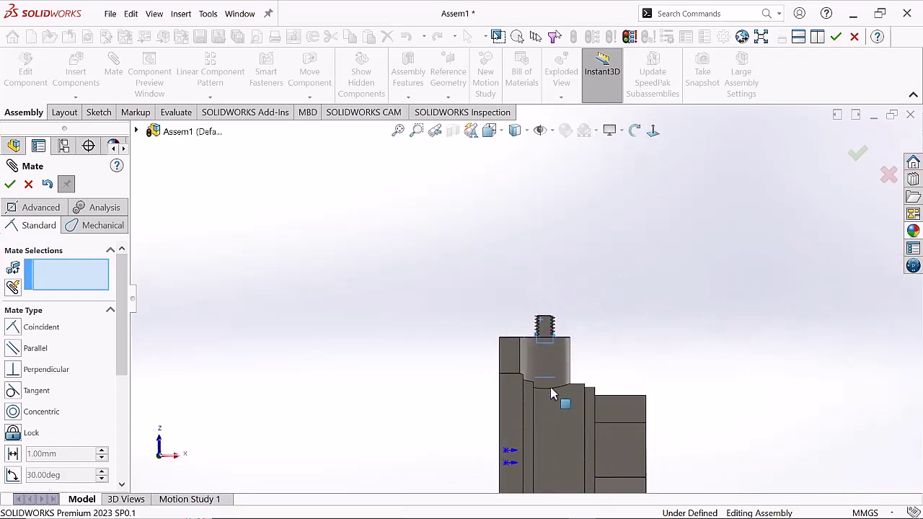
pyautogui.moveTo(629, 308)
pyautogui.mouseDown(button='middle')
pyautogui.moveTo(582, 406)
pyautogui.moveTo(461, 355)
pyautogui.moveTo(618, 303)
pyautogui.moveTo(540, 243)
pyautogui.moveTo(517, 309)
pyautogui.moveTo(562, 319)
pyautogui.moveTo(583, 264)
pyautogui.moveTo(552, 301)
pyautogui.mouseUp(button='middle')
pyautogui.scroll(-5, 462, 355)
pyautogui.scroll(3, 517, 309)
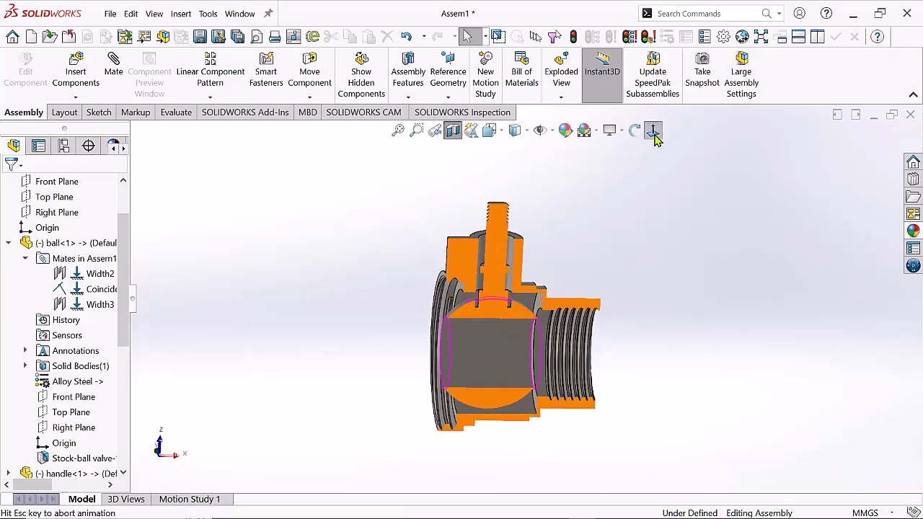
# Apply the section cut through the valve and orbit close to the sectioned stem
pyautogui.click(468, 257)
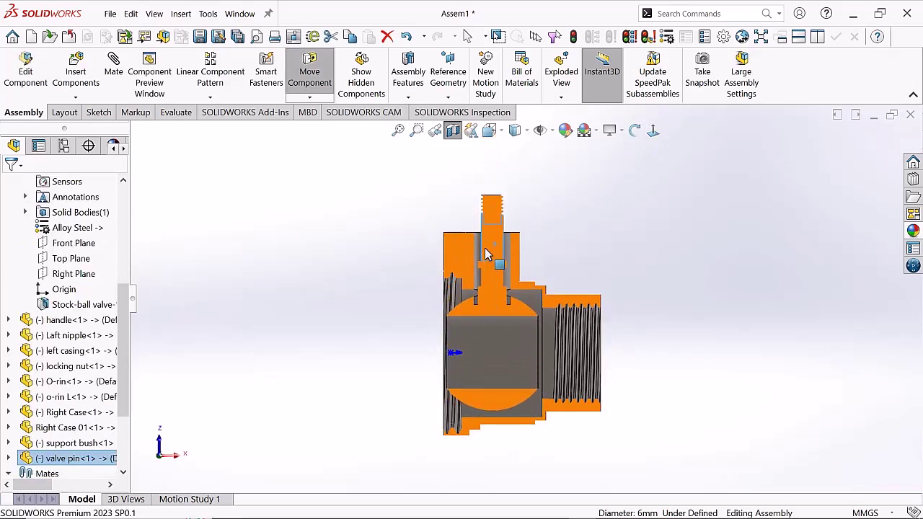
pyautogui.moveTo(490, 245)
pyautogui.mouseDown(button='middle')
pyautogui.moveTo(537, 394)
pyautogui.moveTo(725, 344)
pyautogui.mouseUp(button='middle')
pyautogui.scroll(-3, 519, 324)
pyautogui.scroll(2, 848, 256)
pyautogui.scroll(3, 745, 356)
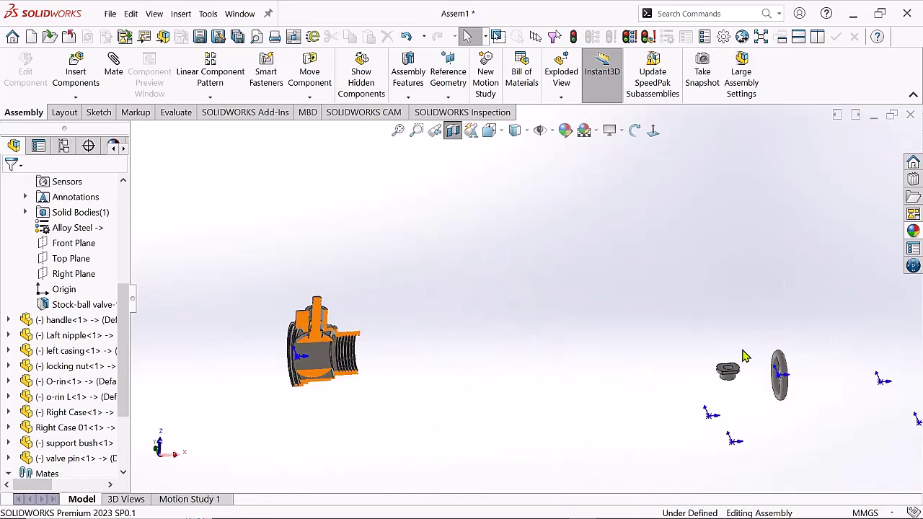
# Add a concentric mate between a support bush face and the valve pin face
pyautogui.click(226, 321)
pyautogui.scroll(-3, 261, 311)
pyautogui.scroll(-2, 324, 194)
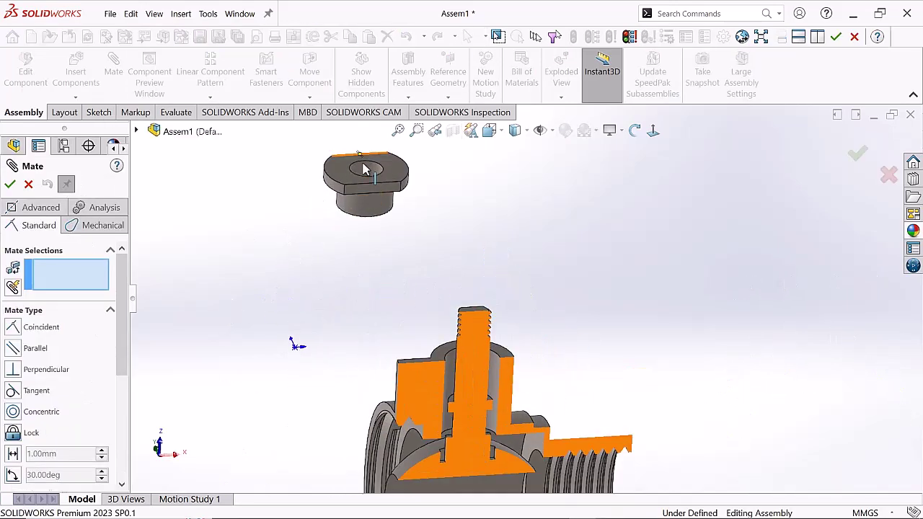
pyautogui.click(367, 169)
pyautogui.scroll(-3, 582, 379)
pyautogui.moveTo(583, 379); pyautogui.dragTo(577, 404, button='middle')
pyautogui.click(580, 368)
pyautogui.click(751, 395)
# Mate another support bush face to the matching valve pin face and finish mating
pyautogui.moveTo(612, 339); pyautogui.dragTo(474, 328, button='middle')
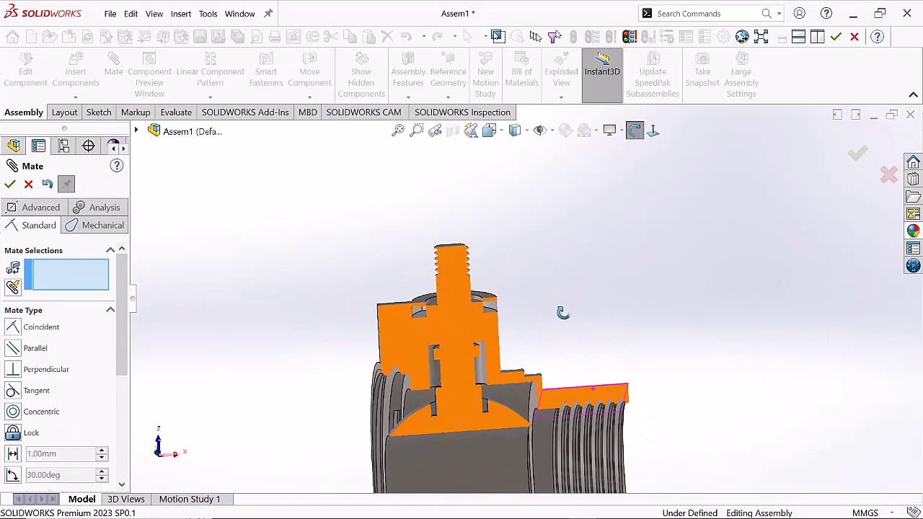
pyautogui.scroll(-2, 473, 328)
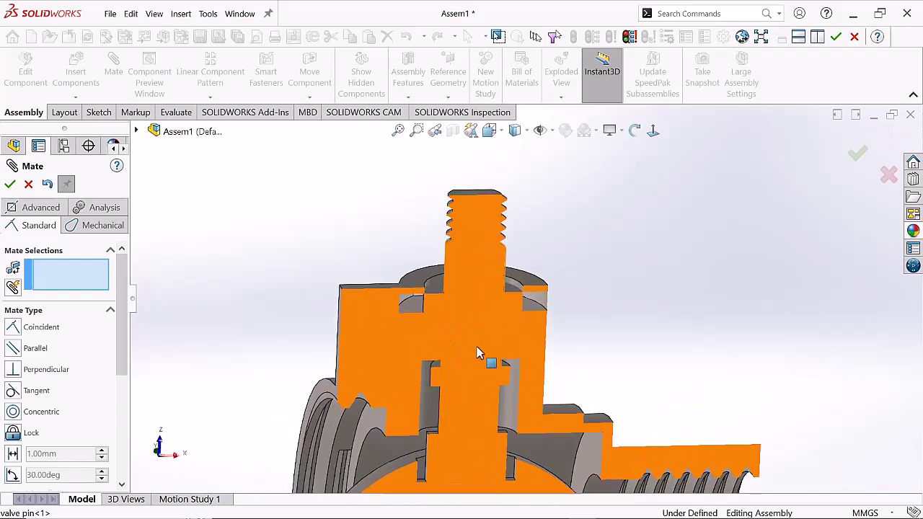
pyautogui.scroll(-2, 488, 354)
pyautogui.scroll(-3, 480, 346)
pyautogui.click(519, 305)
pyautogui.click(488, 370)
pyautogui.scroll(3, 639, 381)
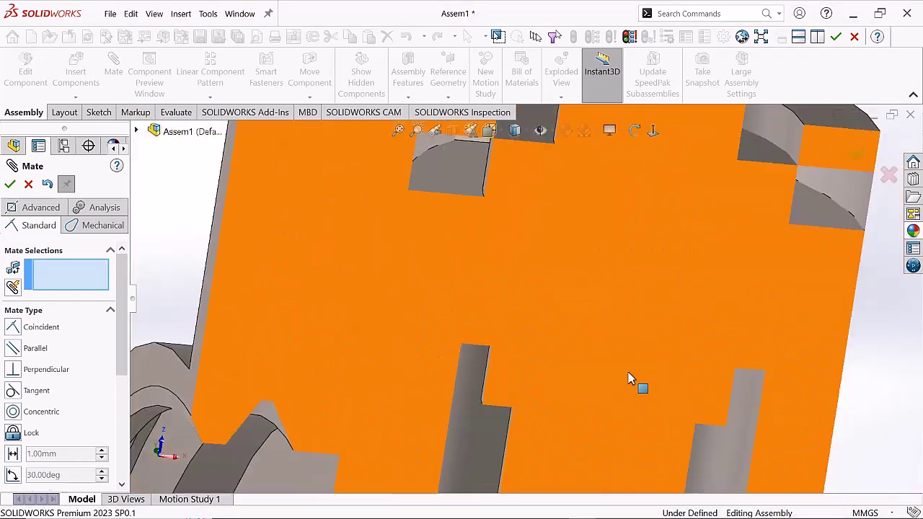
pyautogui.scroll(3, 639, 382)
pyautogui.click(10, 184)
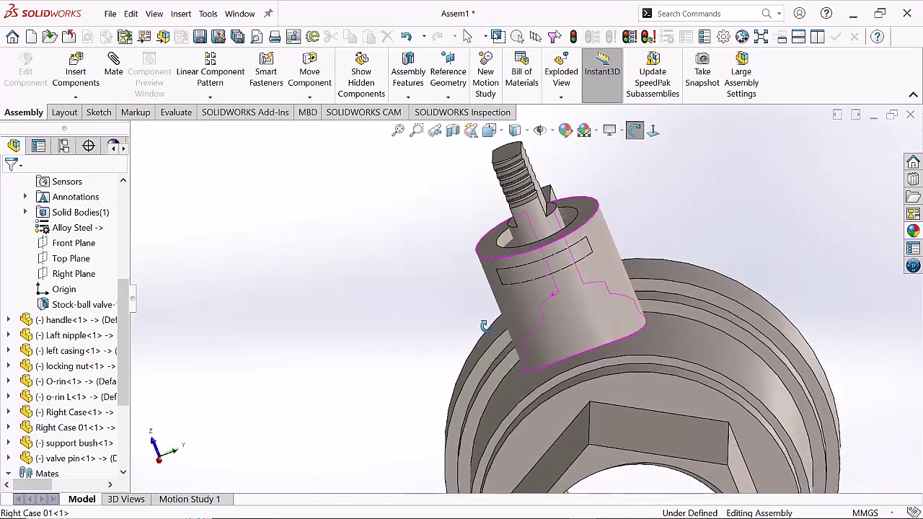
# Drag the valve pin up out of the body to test how it moves
pyautogui.moveTo(679, 270); pyautogui.dragTo(519, 305, button='middle')
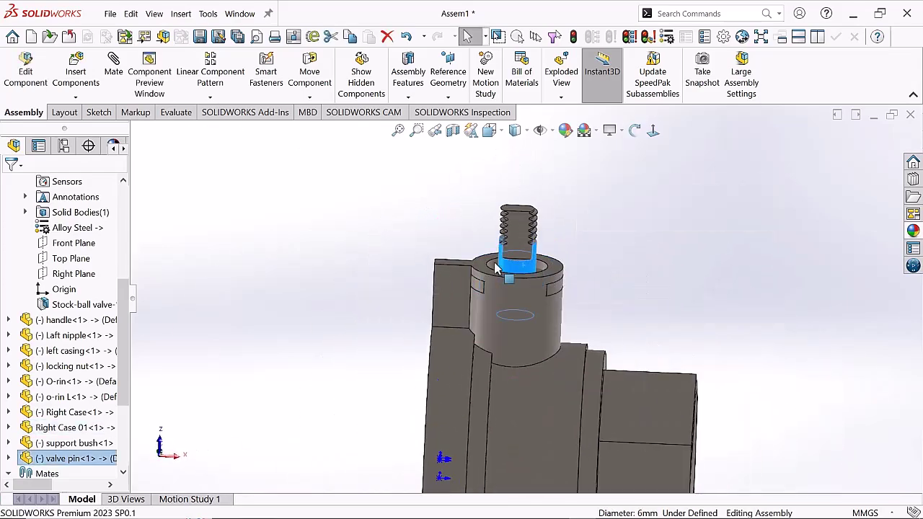
pyautogui.moveTo(496, 266); pyautogui.dragTo(603, 286)
pyautogui.moveTo(604, 286)
pyautogui.mouseDown(button='middle')
pyautogui.moveTo(661, 173)
pyautogui.moveTo(537, 283)
pyautogui.mouseUp(button='middle')
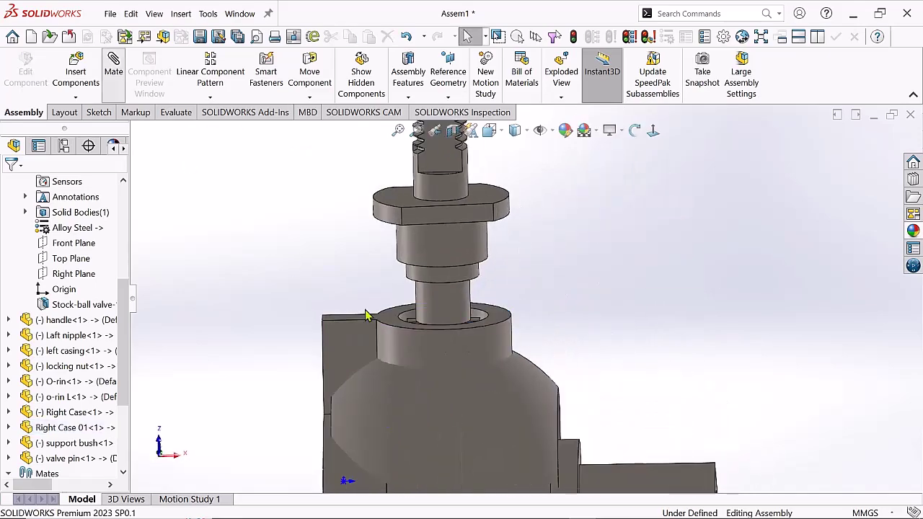
# Start a mate between the Right Case face and the support bush face
pyautogui.click(366, 315)
pyautogui.click(113, 71)
pyautogui.click(443, 289)
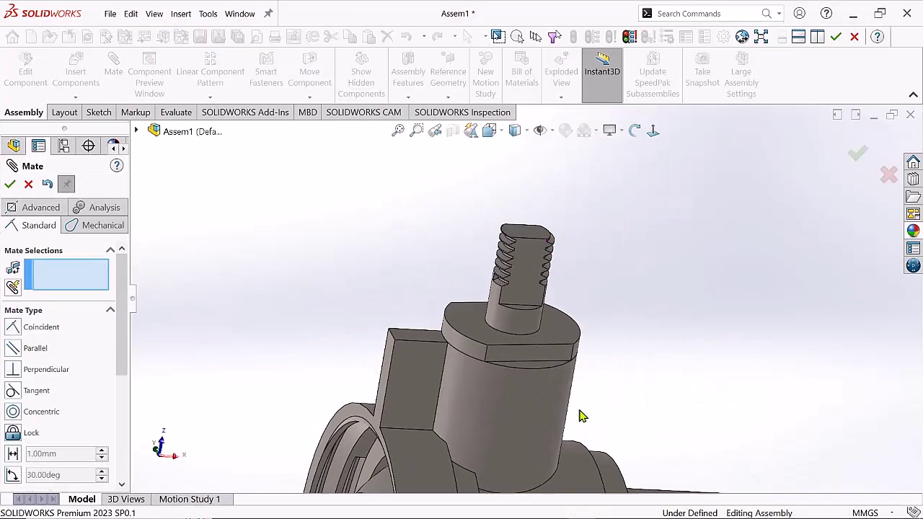
pyautogui.moveTo(583, 416)
pyautogui.mouseDown(button='middle')
pyautogui.moveTo(505, 418)
pyautogui.moveTo(457, 371)
pyautogui.moveTo(658, 273)
pyautogui.mouseUp(button='middle')
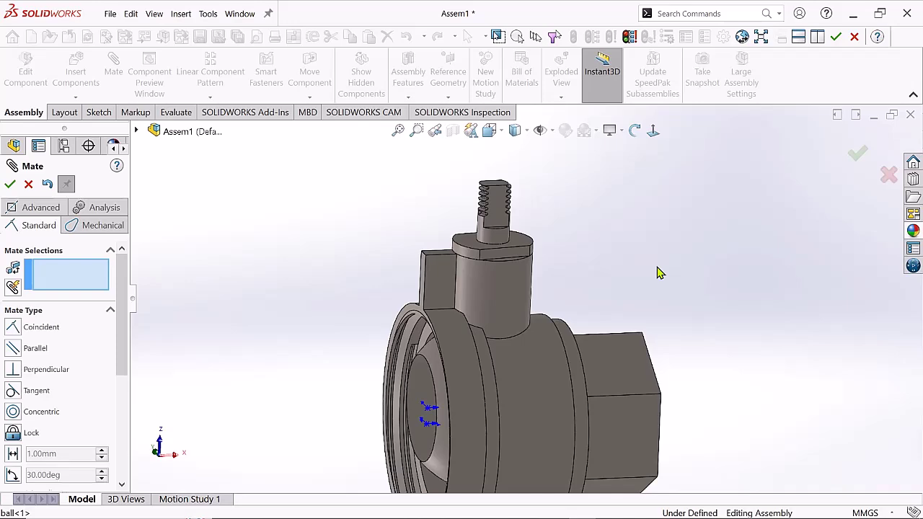
# Finish mating, dismiss the save prompt without saving, and cancel the stock part edit
pyautogui.click(12, 184)
pyautogui.click(494, 235)
pyautogui.click(411, 280)
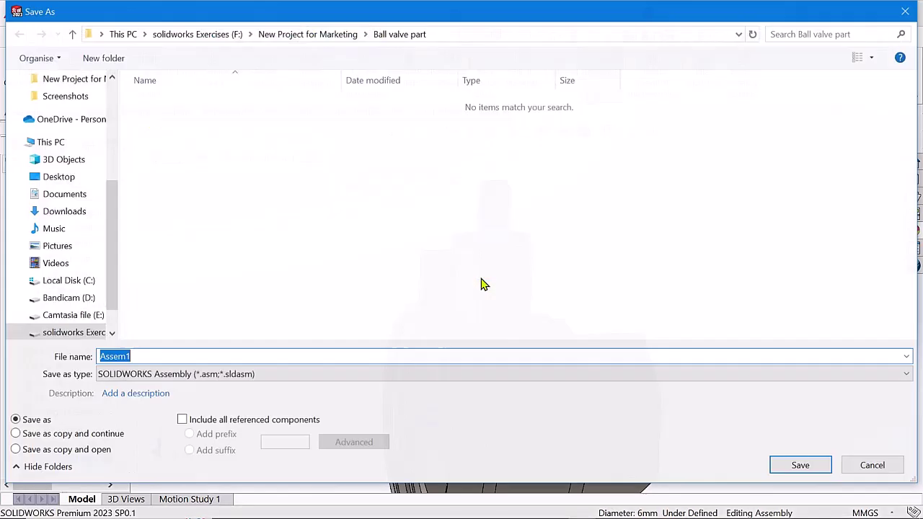
pyautogui.click(770, 453)
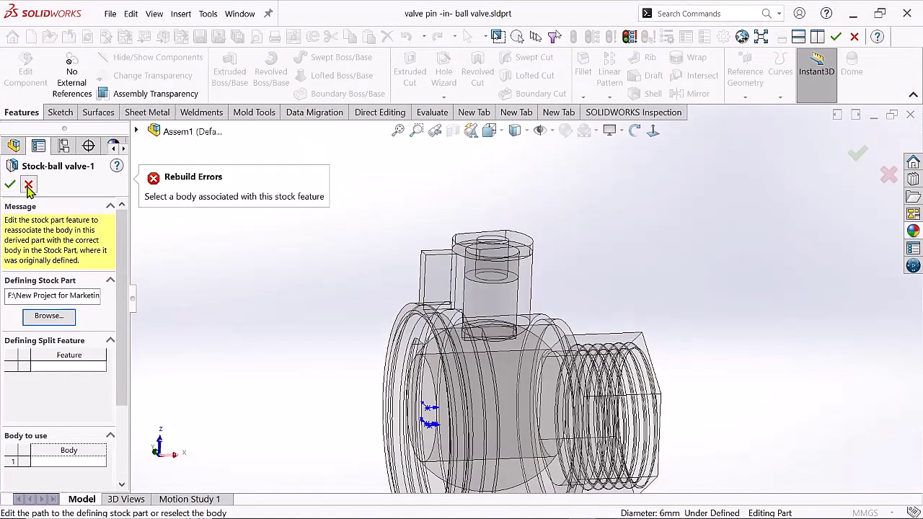
pyautogui.click(28, 186)
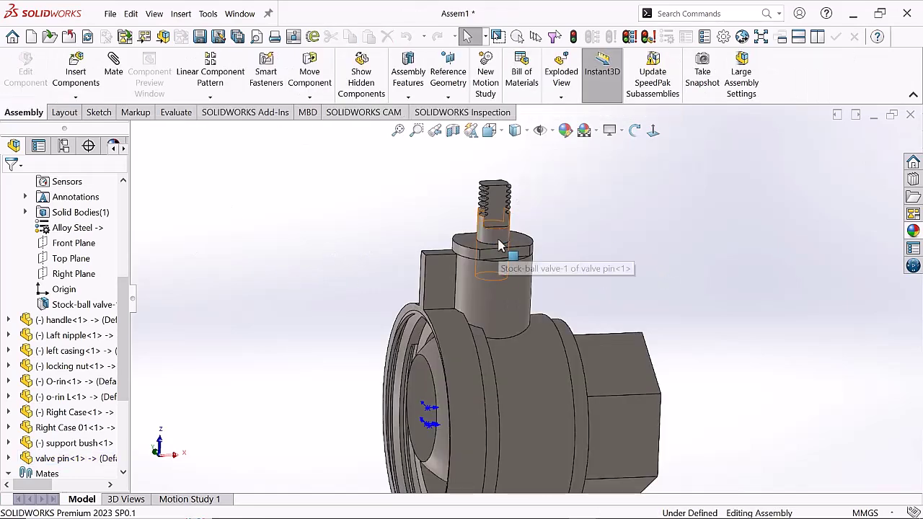
# Turn on a section cut of the valve and rotate it to inspect the pin fit
pyautogui.scroll(2, 526, 259)
pyautogui.click(453, 130)
pyautogui.press('Return')
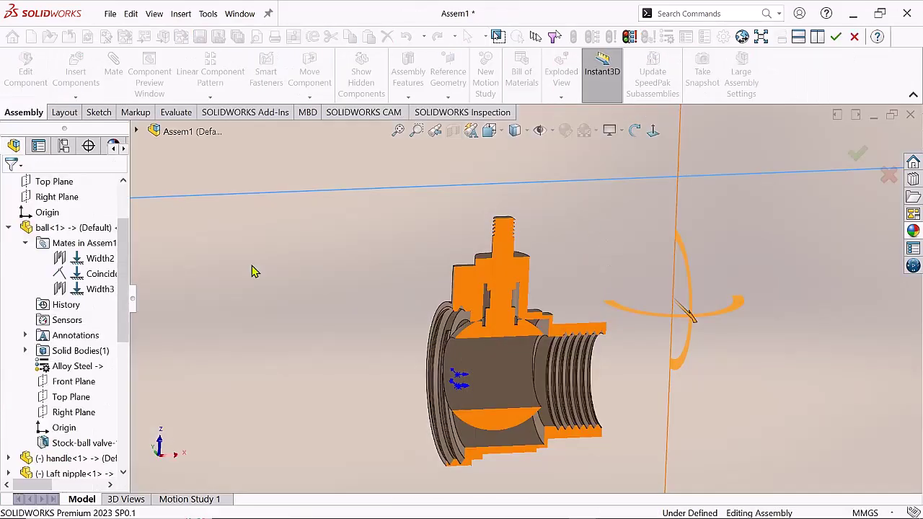
pyautogui.moveTo(253, 270); pyautogui.dragTo(576, 306, button='middle')
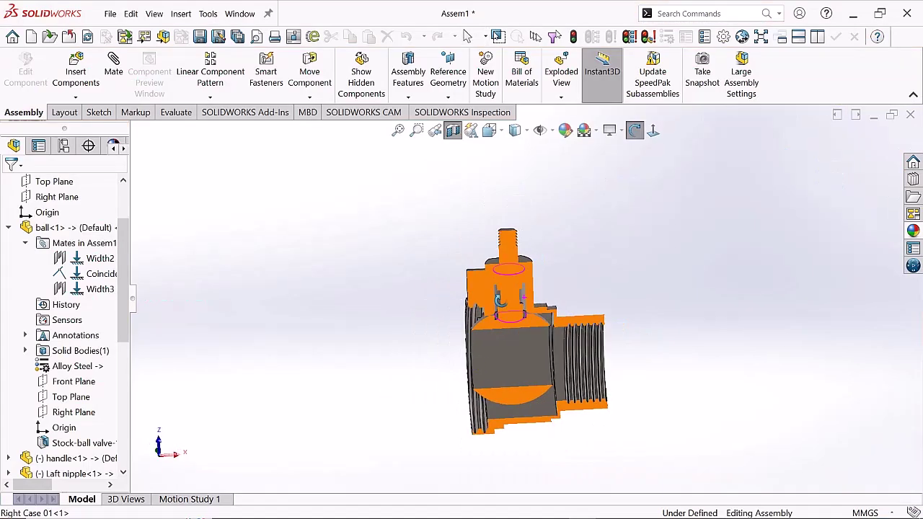
pyautogui.click(584, 509)
# Fix the part at the assembly origin
pyautogui.click(589, 79)
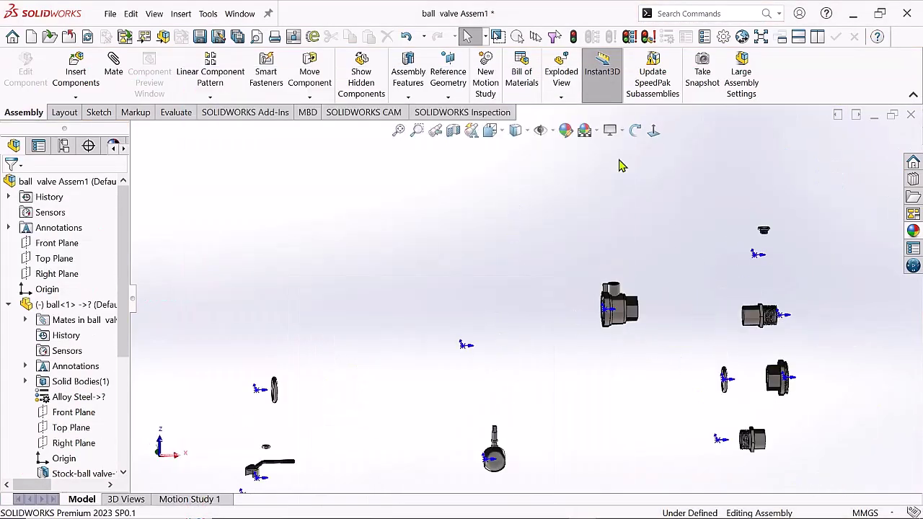
pyautogui.click(609, 130)
pyautogui.scroll(-3, 736, 386)
pyautogui.scroll(-2, 598, 337)
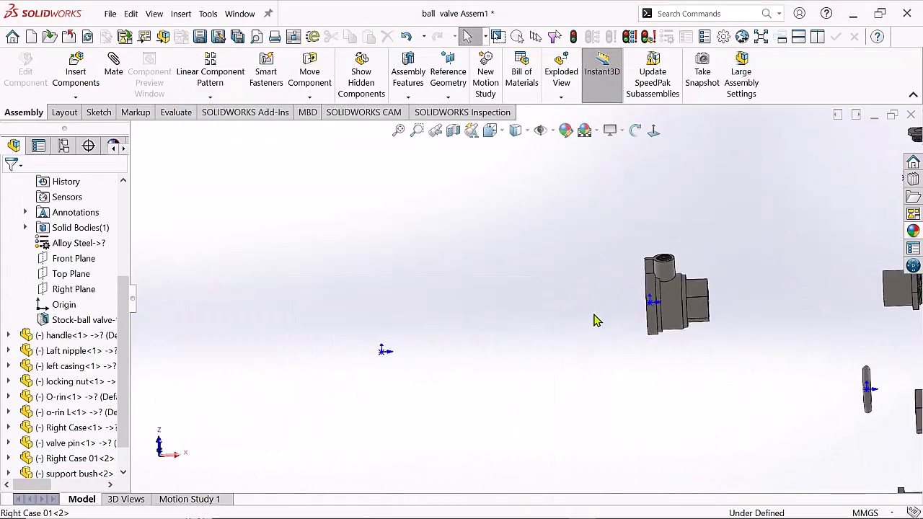
pyautogui.click(651, 303)
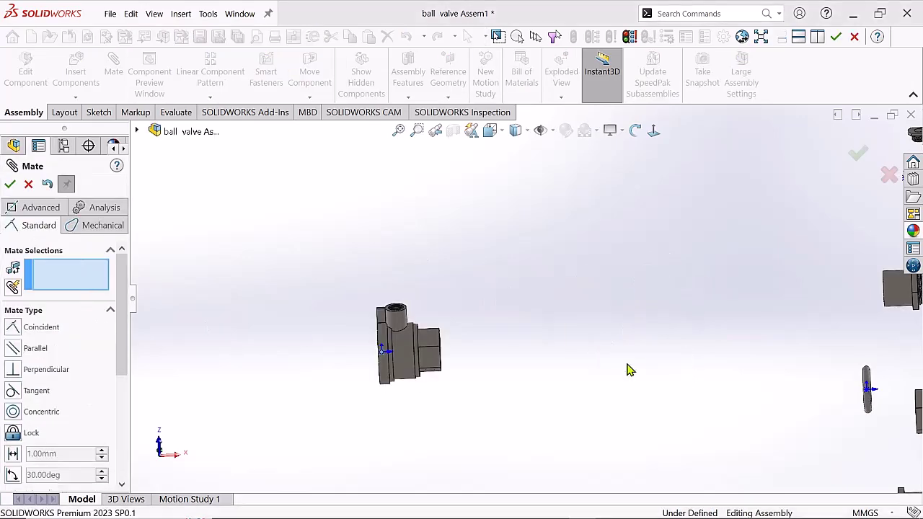
# Delete the valve pin component from ball valve Assem1 and confirm the deletion
pyautogui.scroll(-2, 504, 331)
pyautogui.scroll(-2, 519, 339)
pyautogui.scroll(-2, 537, 346)
pyautogui.scroll(2, 538, 346)
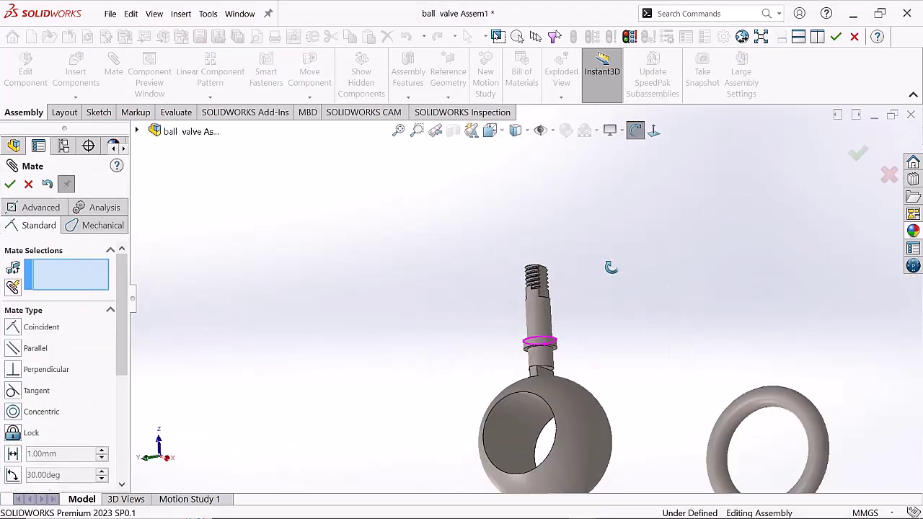
pyautogui.scroll(3, 548, 332)
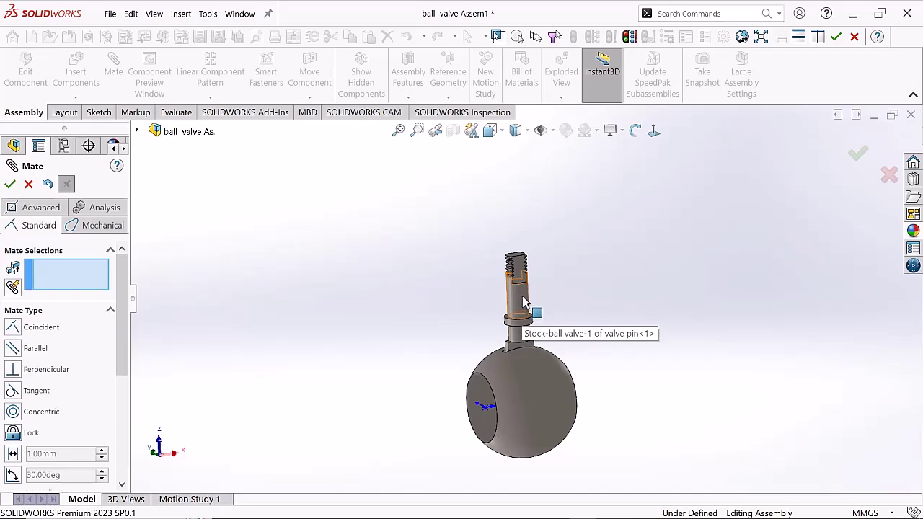
pyautogui.rightClick(524, 301)
pyautogui.click(28, 184)
pyautogui.click(521, 303)
pyautogui.press('Delete')
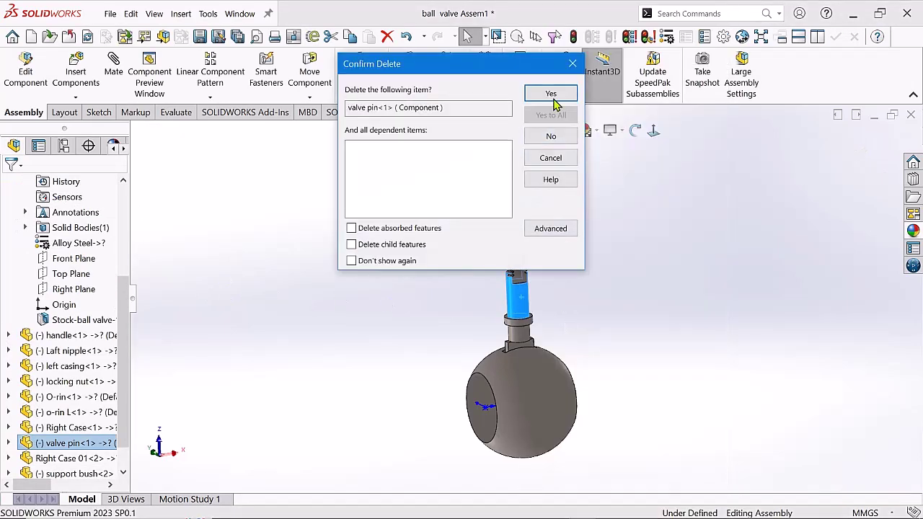
pyautogui.click(550, 94)
pyautogui.scroll(2, 541, 216)
pyautogui.scroll(3, 537, 227)
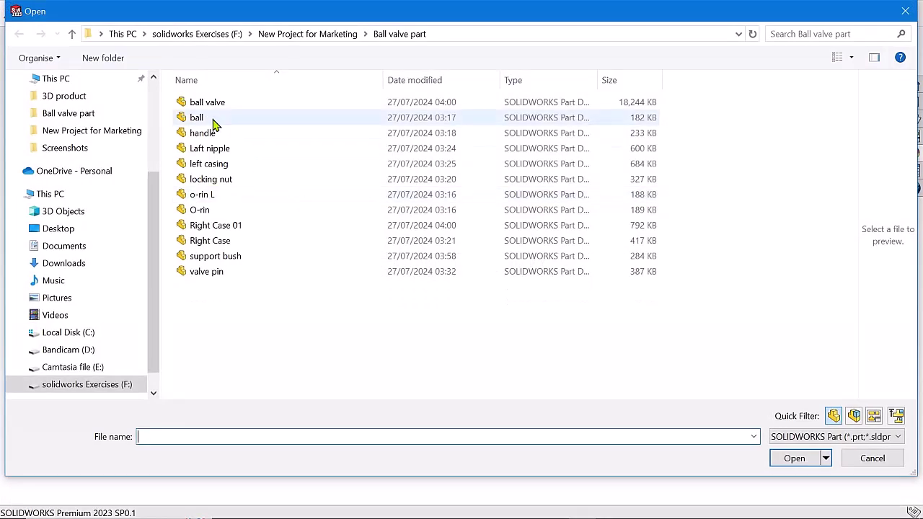
# Open the ball valve part and save its Thread9 body as valve pin, replacing the old file
pyautogui.click(212, 120)
pyautogui.press('Return')
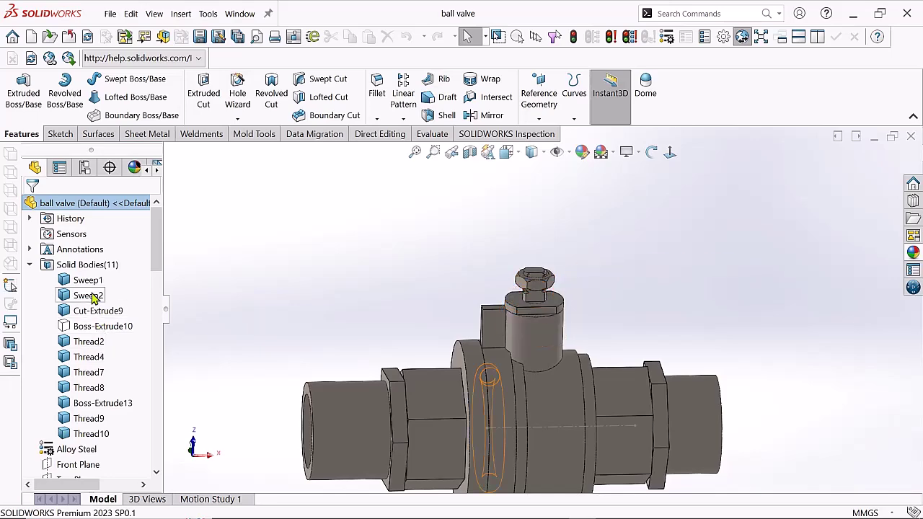
pyautogui.rightClick(85, 408)
pyautogui.click(137, 398)
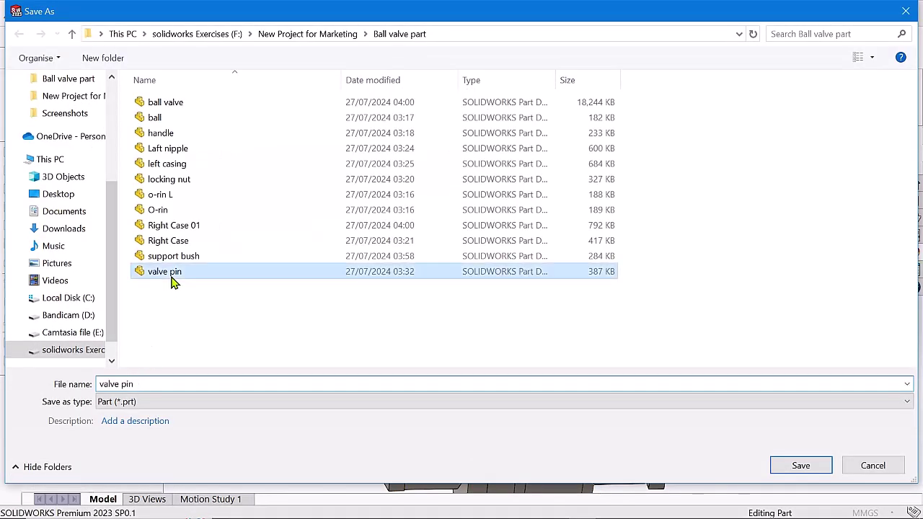
pyautogui.press('Return')
pyautogui.click(499, 277)
pyautogui.press('Return')
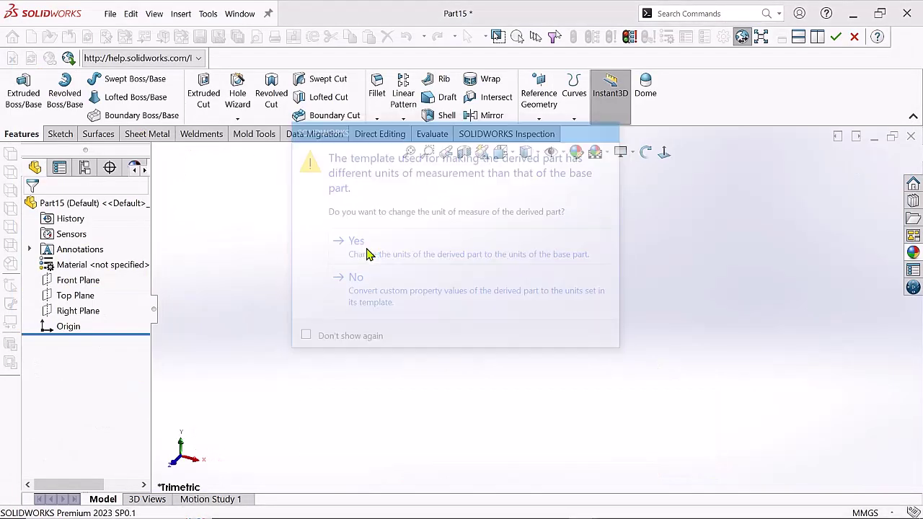
# Save the new valve pin part with the base part's units, overwrite it, and close all documents
pyautogui.hotkey('ctrl', 's')
pyautogui.press('Return')
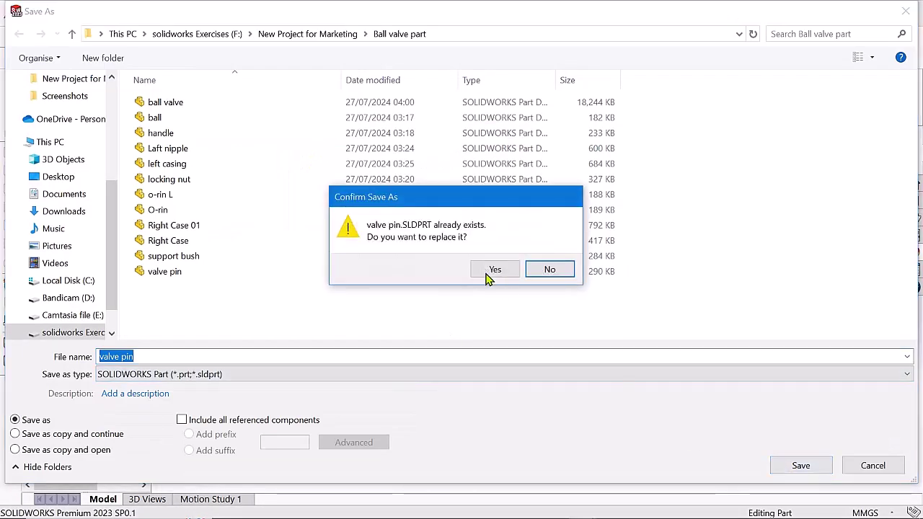
pyautogui.click(494, 270)
pyautogui.hotkey('ctrl', 'w')
pyautogui.hotkey('ctrl', 'w')
pyautogui.click(380, 264)
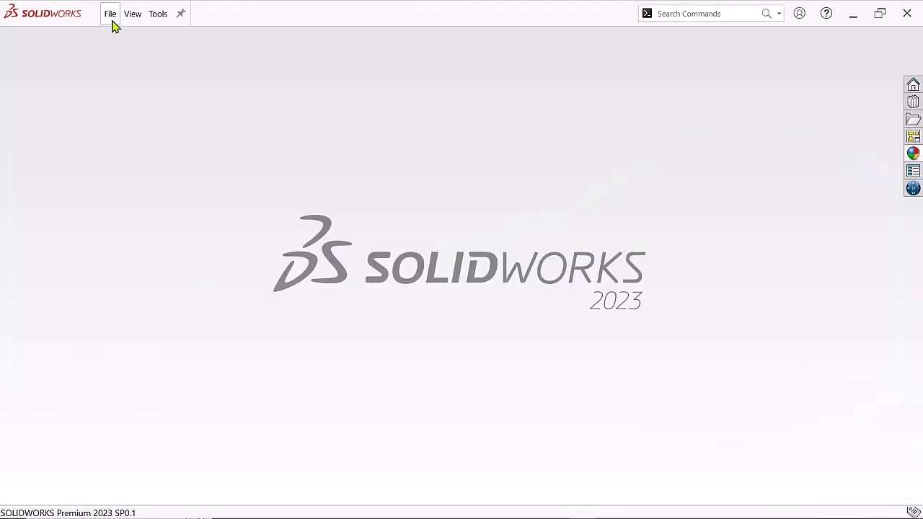
pyautogui.click(110, 14)
# Reopen ball valve Assem1 and place the re-saved valve pin part in the assembly
pyautogui.click(165, 115)
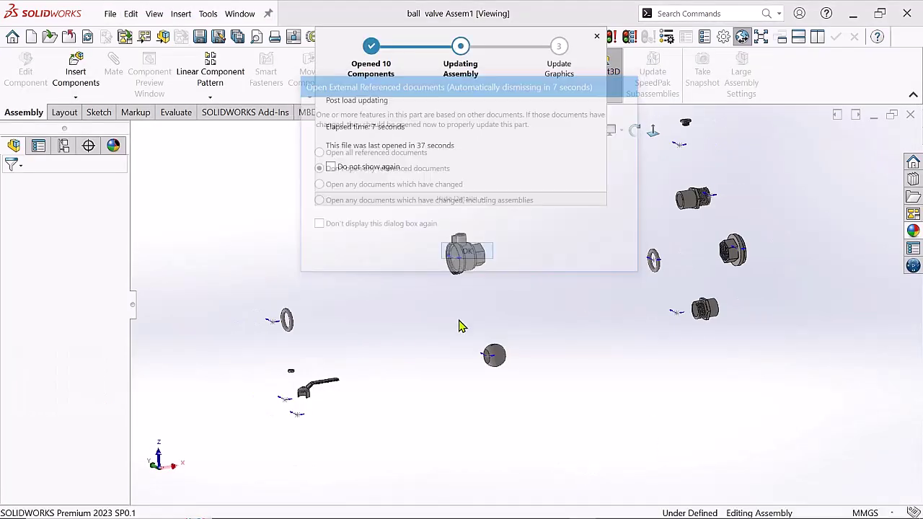
pyautogui.click(76, 72)
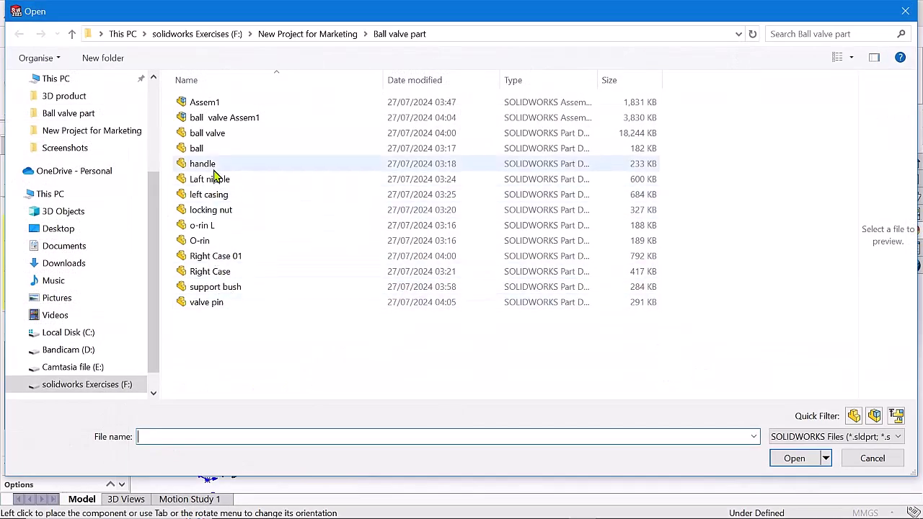
pyautogui.doubleClick(232, 310)
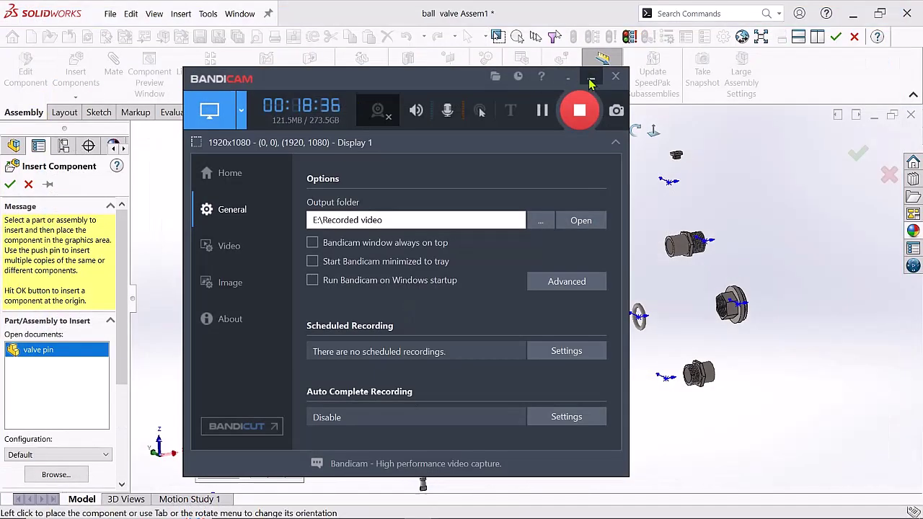
pyautogui.click(591, 78)
pyautogui.click(581, 239)
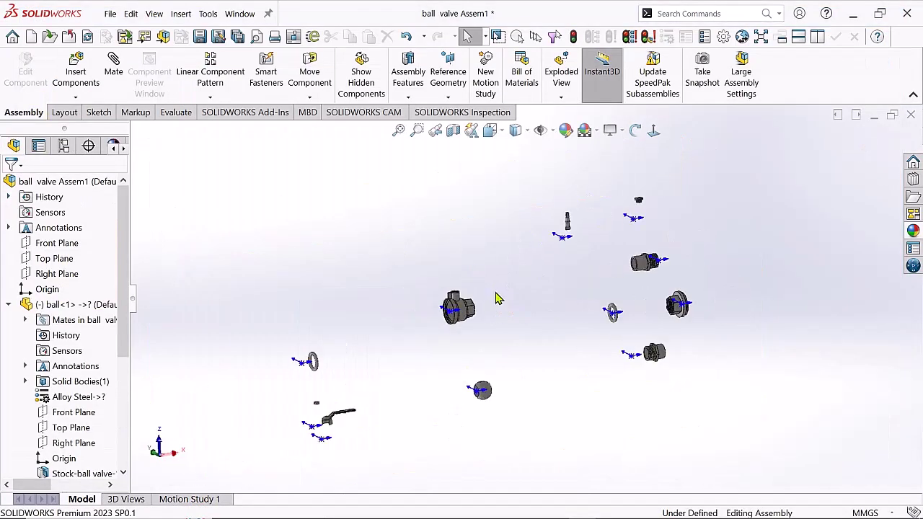
pyautogui.scroll(-3, 449, 319)
pyautogui.scroll(-3, 387, 350)
# Pick a Right Case face and a valve pin face for a mate, then clear both selections
pyautogui.press('m')
pyautogui.scroll(-5, 387, 350)
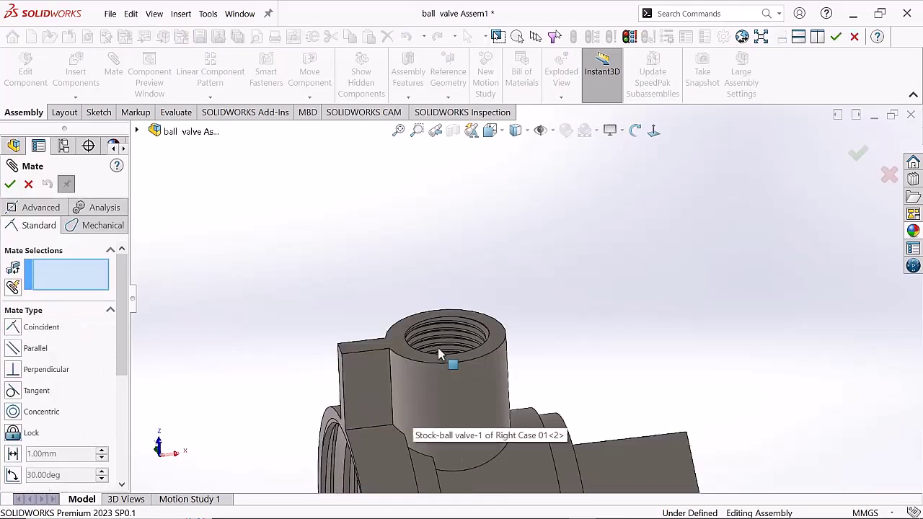
pyautogui.scroll(-3, 437, 348)
pyautogui.click(481, 273)
pyautogui.scroll(3, 481, 274)
pyautogui.scroll(-3, 711, 216)
pyautogui.click(664, 279)
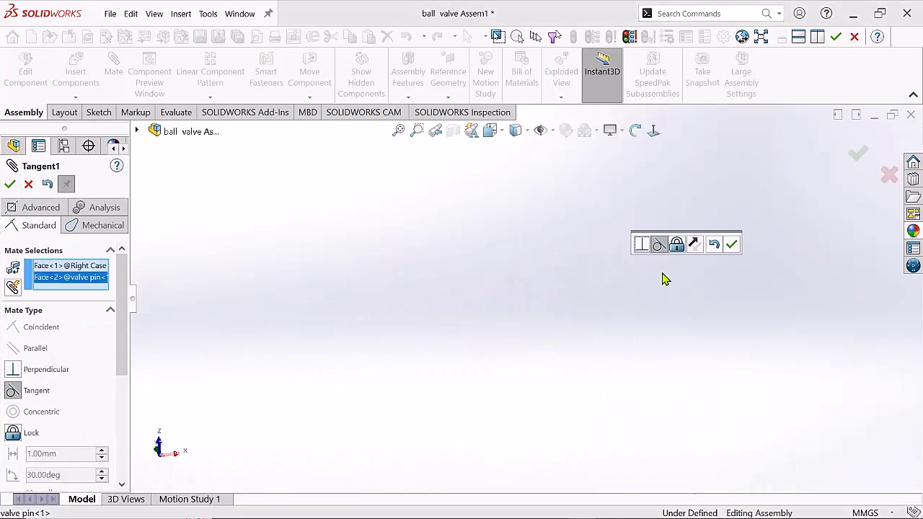
pyautogui.scroll(-5, 331, 437)
pyautogui.rightClick(73, 274)
pyautogui.click(123, 281)
# Add a concentric mate between another Right Case neck face and the valve pin
pyautogui.click(505, 274)
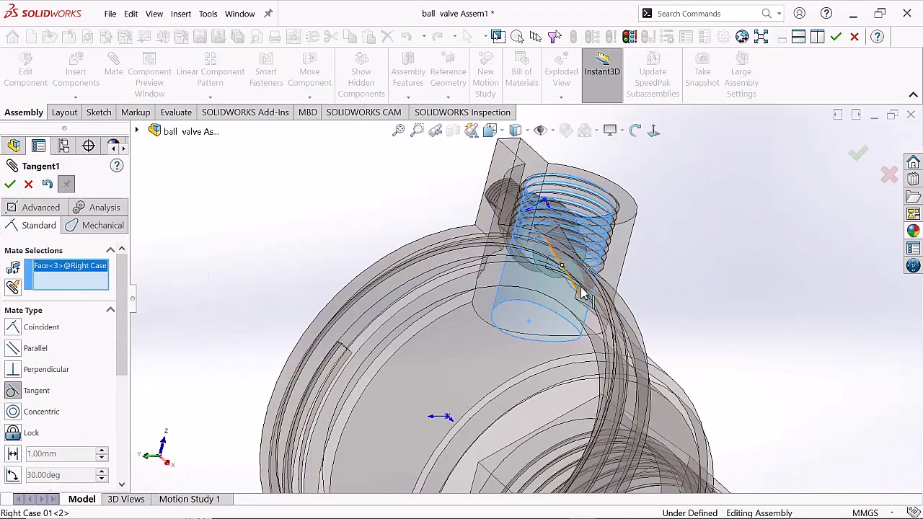
pyautogui.scroll(-3, 596, 272)
pyautogui.click(595, 272)
pyautogui.press('Return')
pyautogui.scroll(5, 510, 258)
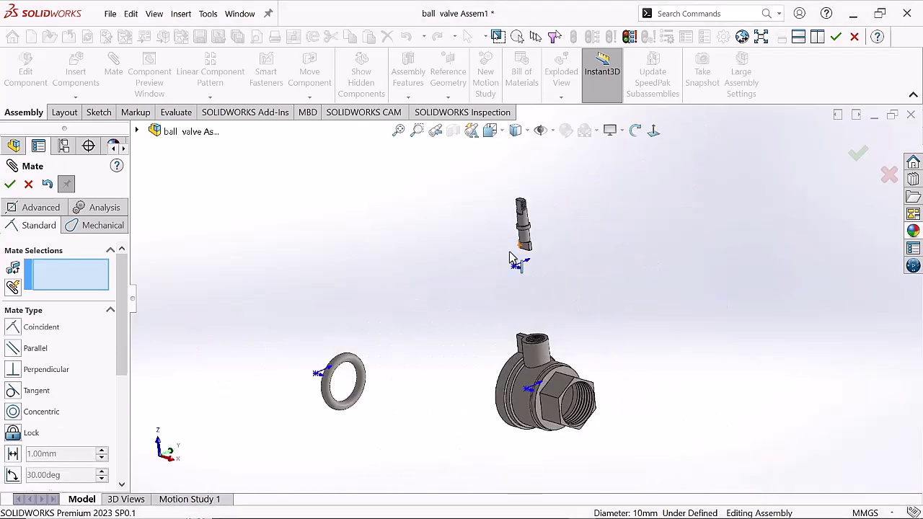
pyautogui.scroll(-3, 473, 408)
pyautogui.scroll(-2, 505, 341)
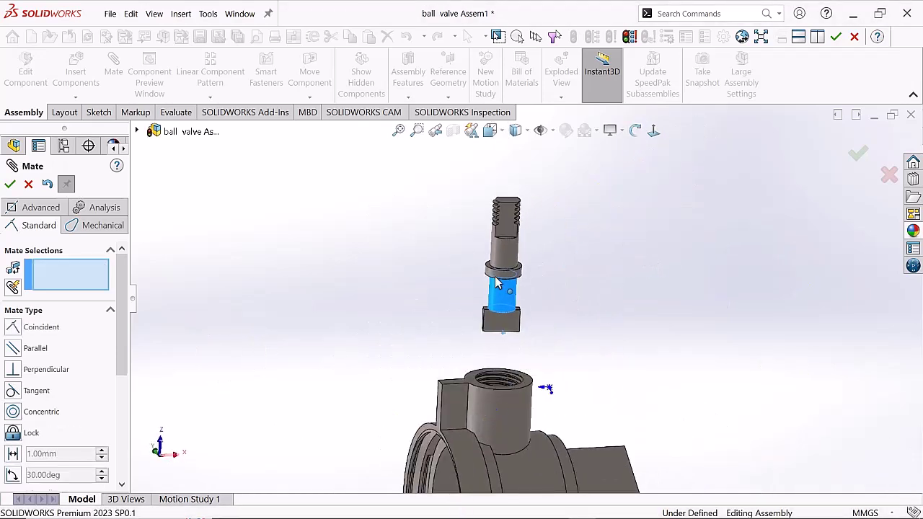
pyautogui.moveTo(420, 342); pyautogui.dragTo(655, 326, button='middle')
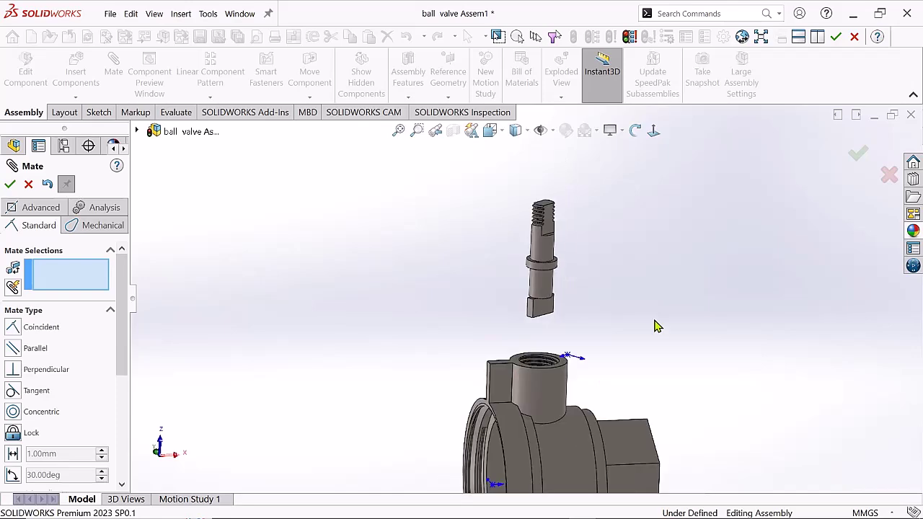
pyautogui.click(17, 184)
# Start a new mate and pick the two width faces on the valve pin's flat tip
pyautogui.click(113, 71)
pyautogui.scroll(3, 524, 299)
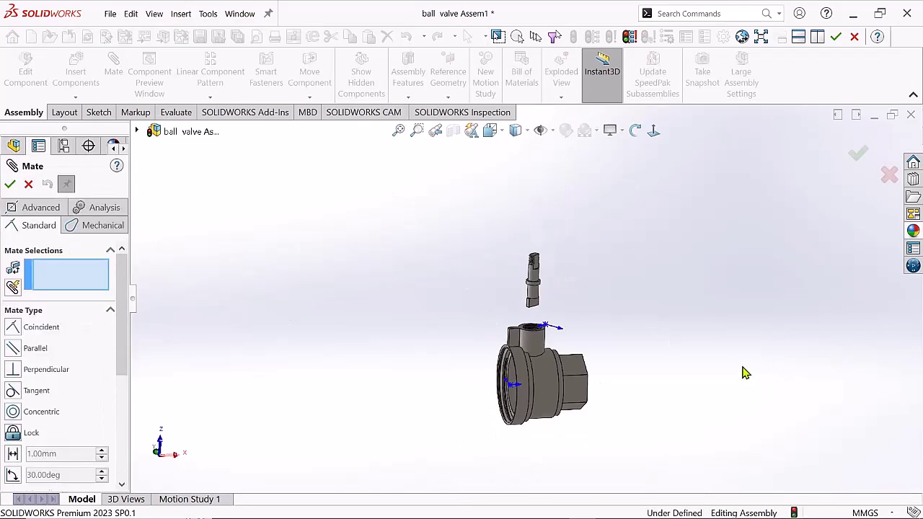
pyautogui.scroll(-5, 566, 465)
pyautogui.scroll(-2, 679, 207)
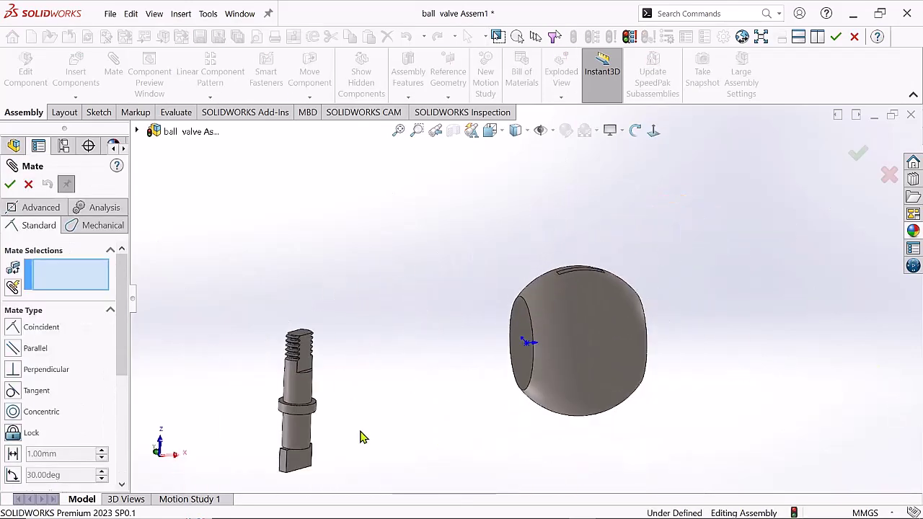
pyautogui.moveTo(221, 437); pyautogui.dragTo(459, 322, button='middle')
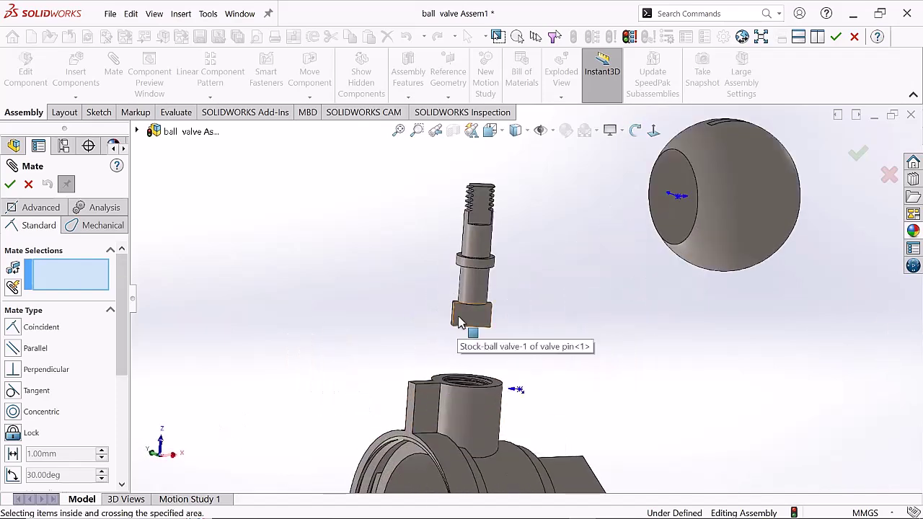
pyautogui.click(393, 424)
pyautogui.moveTo(393, 423); pyautogui.dragTo(174, 247, button='middle')
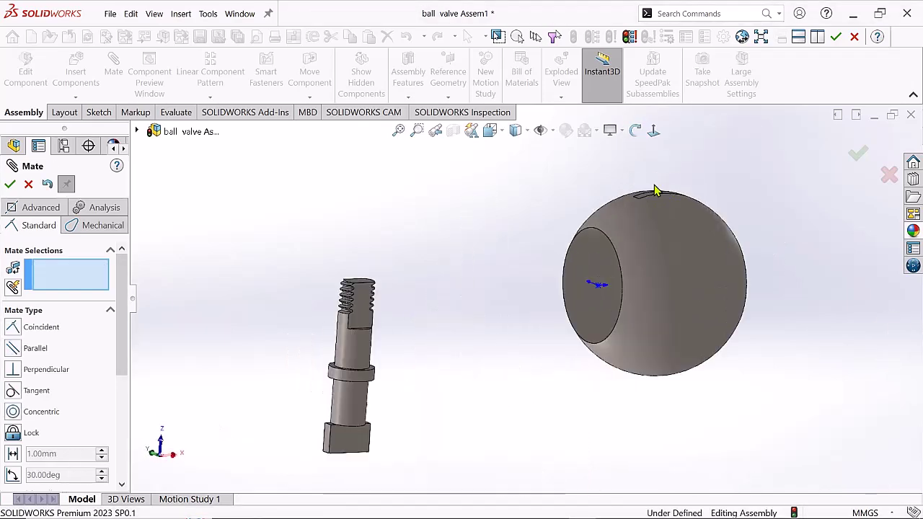
pyautogui.moveTo(344, 441); pyautogui.dragTo(404, 336, button='middle')
pyautogui.click(404, 336)
pyautogui.click(443, 265)
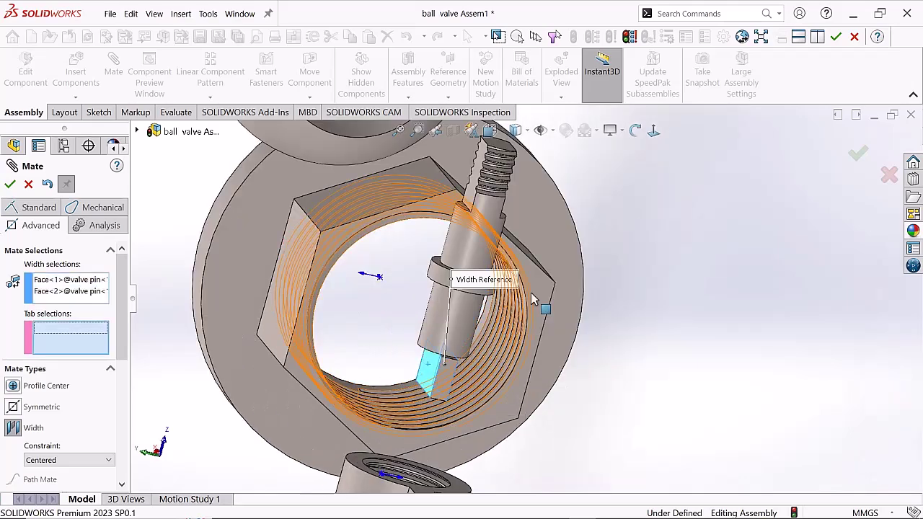
# Pick the two ball slot side faces and commit the width mate
pyautogui.scroll(3, 443, 265)
pyautogui.moveTo(620, 274); pyautogui.dragTo(542, 342, button='middle')
pyautogui.click(540, 250)
pyautogui.click(541, 262)
pyautogui.scroll(-5, 541, 288)
pyautogui.scroll(5, 440, 322)
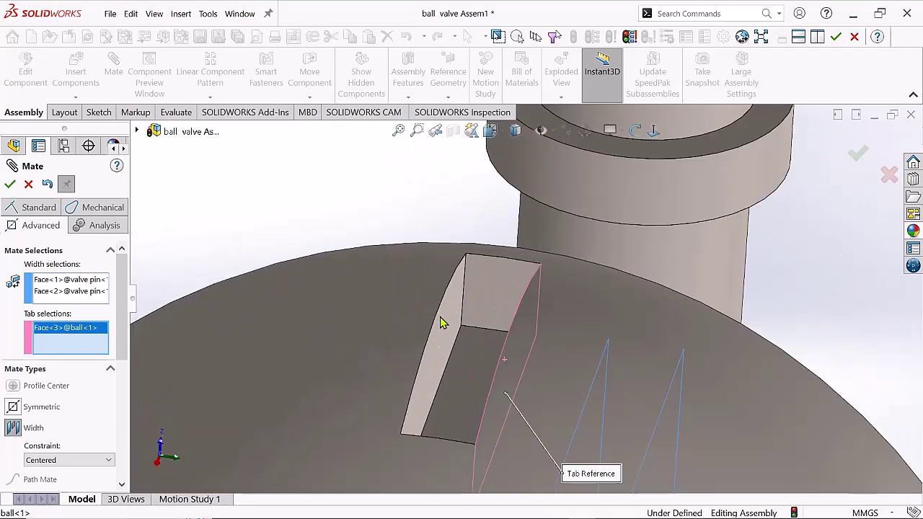
pyautogui.scroll(-5, 509, 261)
pyautogui.moveTo(509, 261); pyautogui.dragTo(641, 311, button='middle')
pyautogui.press('Return')
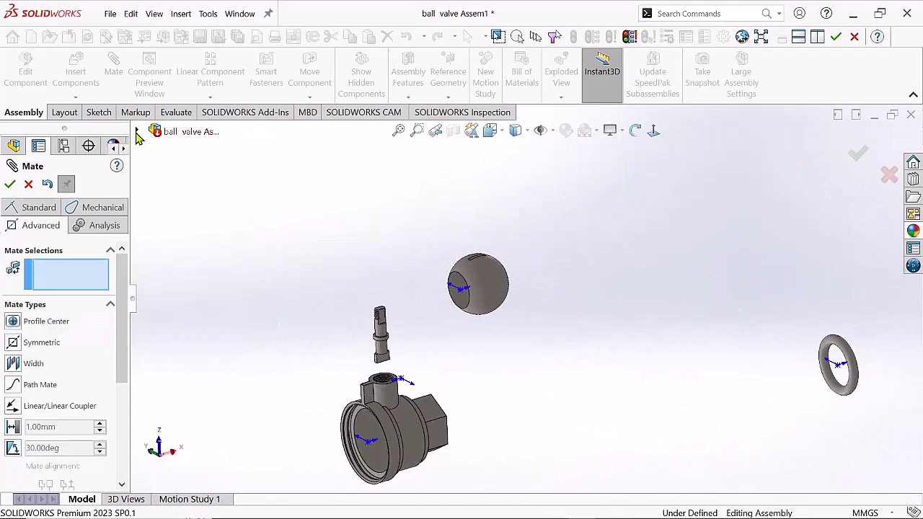
pyautogui.click(137, 132)
pyautogui.scroll(5, 548, 303)
# Delete the broken Width2, Coincident2 and Width3 mates and confirm
pyautogui.press('Return')
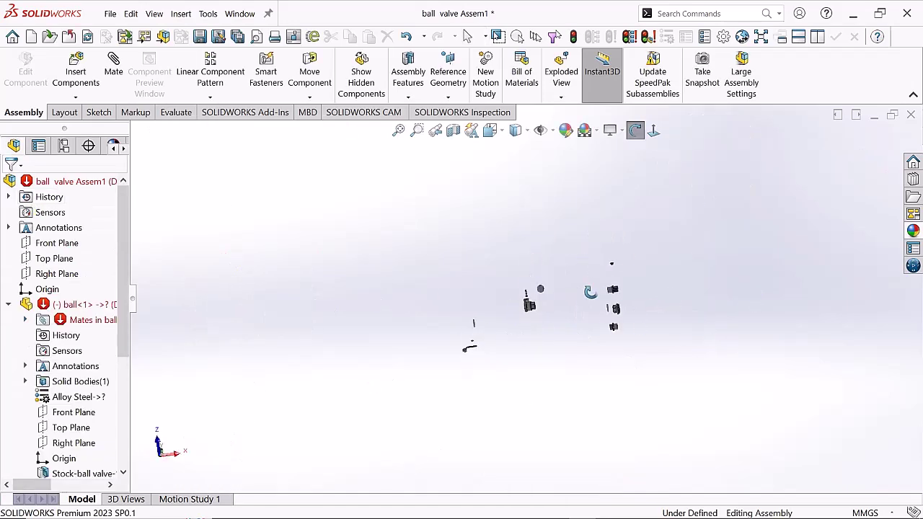
pyautogui.scroll(-4, 506, 364)
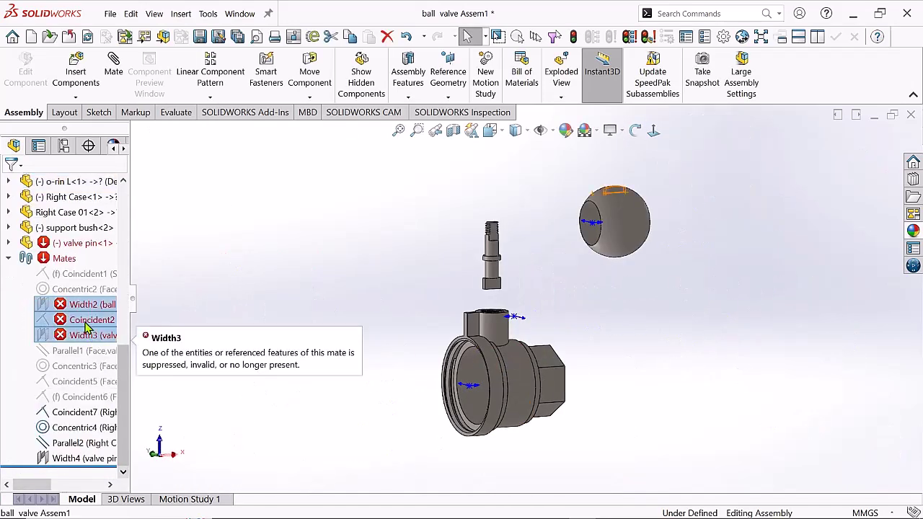
pyautogui.press('Delete')
pyautogui.press('Return')
pyautogui.scroll(3, 542, 338)
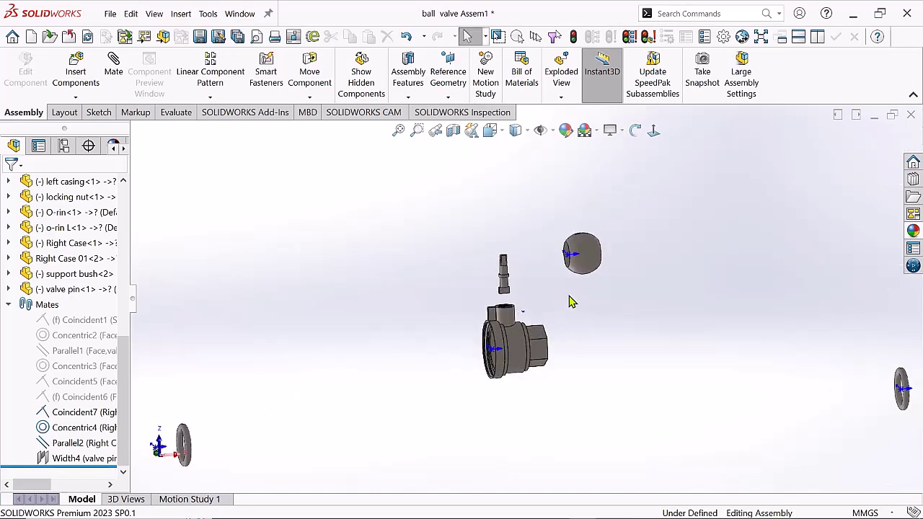
# Undo the accidental ball drag so the ball returns inside the valve body
pyautogui.moveTo(583, 254); pyautogui.dragTo(377, 366)
pyautogui.scroll(-3, 648, 282)
pyautogui.scroll(-3, 635, 254)
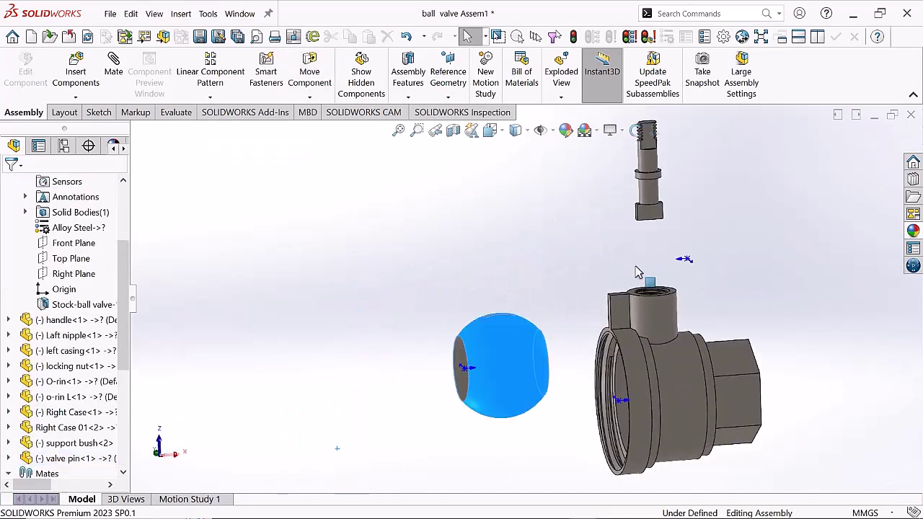
pyautogui.hotkey('ctrl', 'z')
pyautogui.scroll(-5, 638, 272)
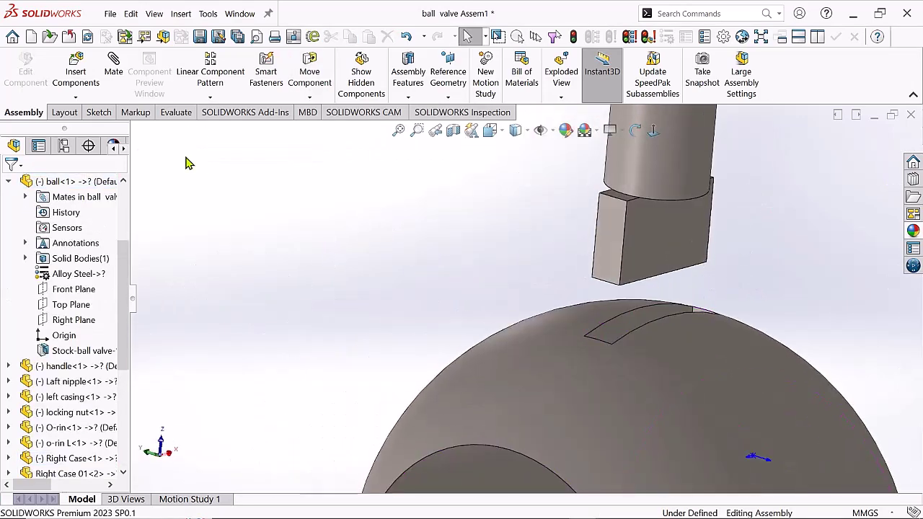
# Add a width mate centring the pin's flat tip faces between the ball slot's side faces
pyautogui.click(598, 256)
pyautogui.click(613, 313)
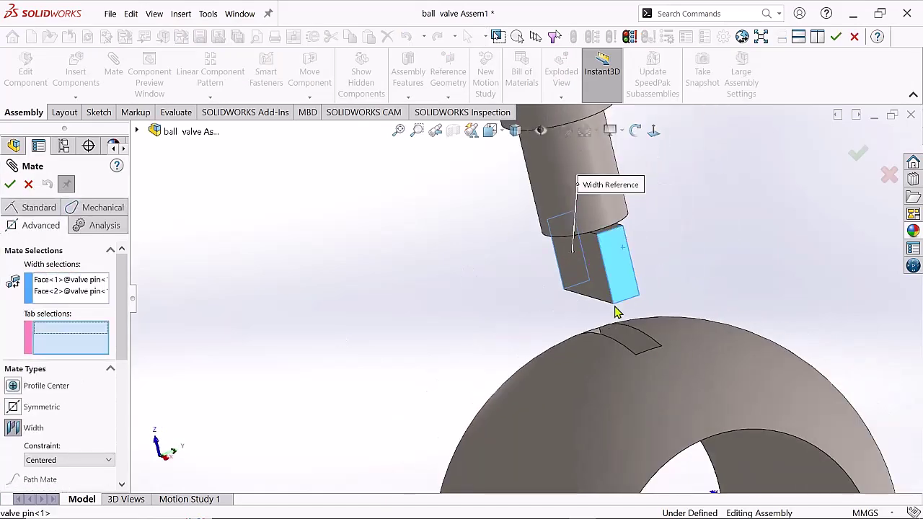
pyautogui.moveTo(614, 313); pyautogui.dragTo(803, 264, button='middle')
pyautogui.click(552, 315)
pyautogui.moveTo(552, 315); pyautogui.dragTo(505, 303, button='middle')
pyautogui.click(490, 285)
pyautogui.click(11, 184)
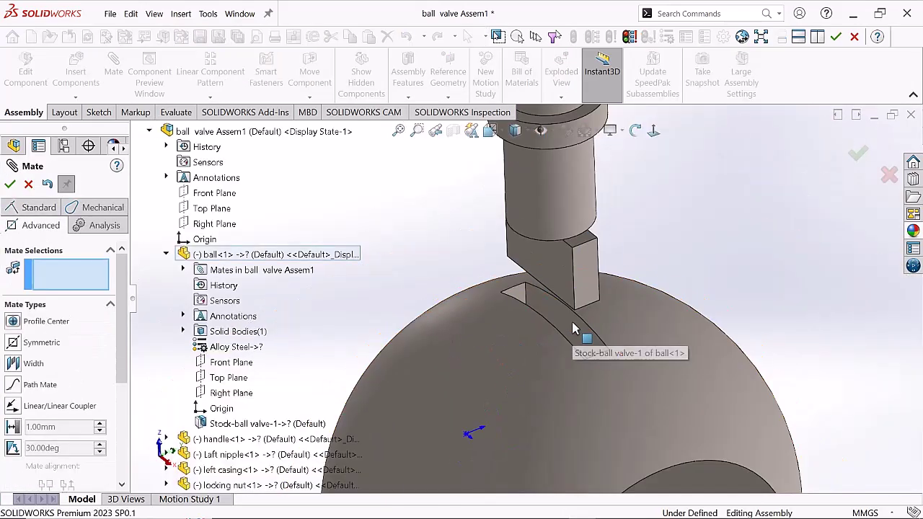
# Mate the ball slot's floor face to the pin tip face so the tang sits in the slot
pyautogui.moveTo(582, 336)
pyautogui.mouseDown(button='middle')
pyautogui.moveTo(553, 383)
pyautogui.moveTo(601, 207)
pyautogui.mouseUp(button='middle')
pyautogui.click(554, 383)
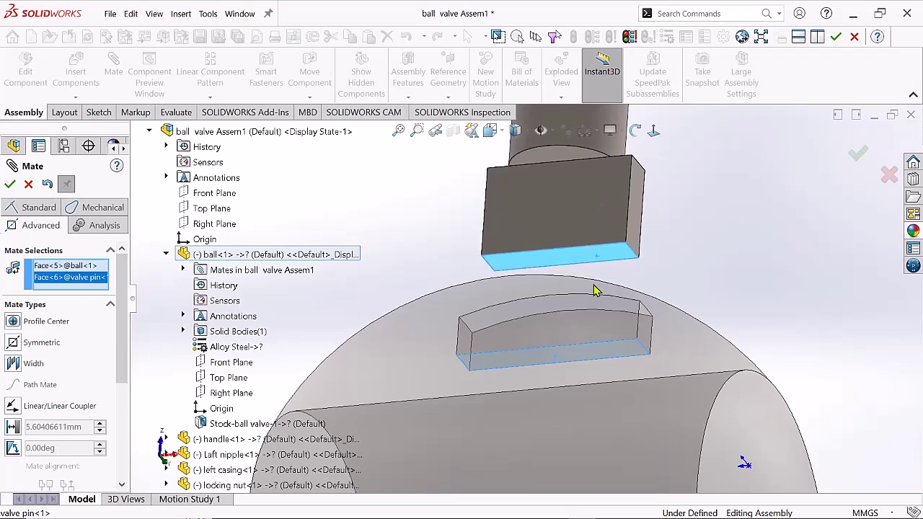
pyautogui.moveTo(381, 225); pyautogui.dragTo(548, 221, button='middle')
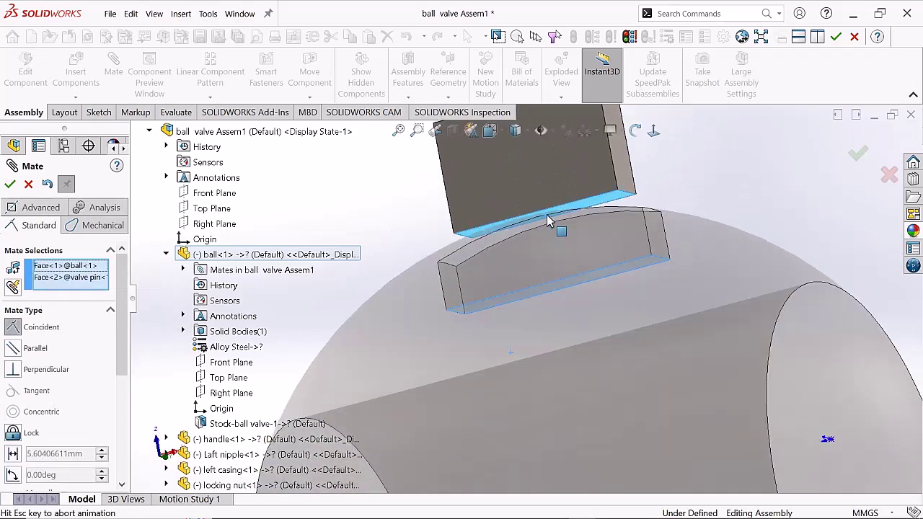
pyautogui.press('Return')
pyautogui.scroll(5, 548, 222)
pyautogui.moveTo(672, 246); pyautogui.dragTo(531, 398, button='middle')
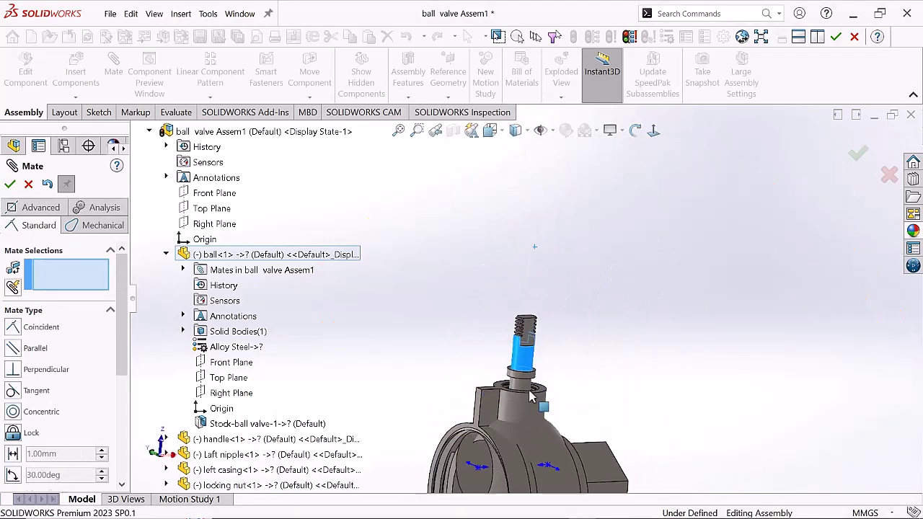
pyautogui.moveTo(554, 332); pyautogui.dragTo(548, 328, button='middle')
pyautogui.scroll(2, 548, 328)
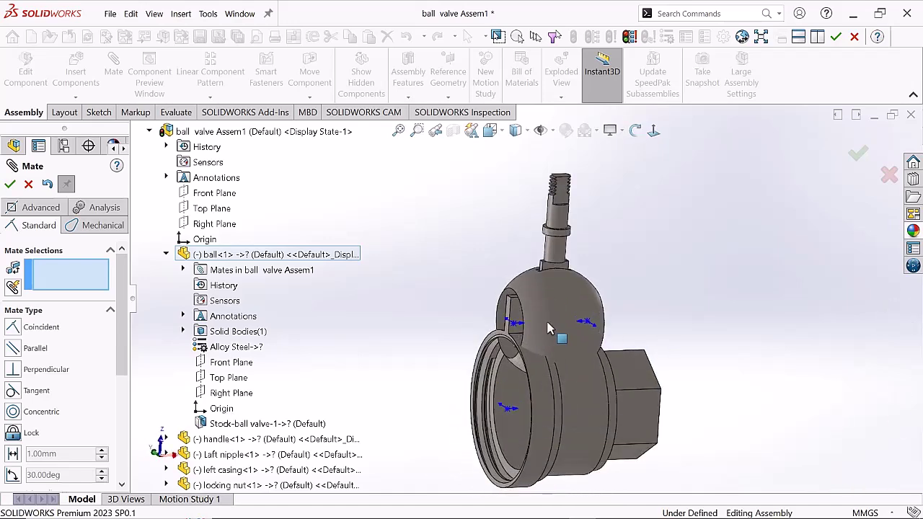
pyautogui.scroll(-3, 786, 358)
pyautogui.scroll(3, 476, 294)
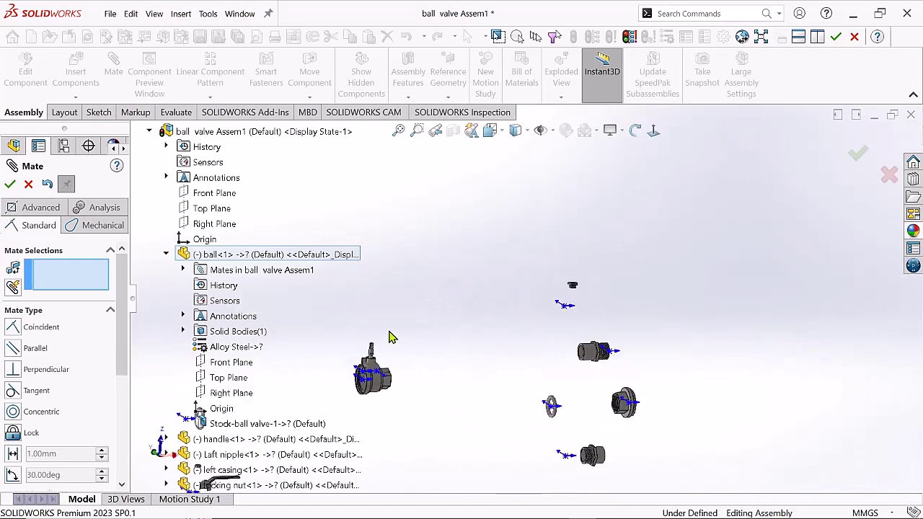
pyautogui.scroll(-3, 366, 350)
pyautogui.scroll(5, 366, 349)
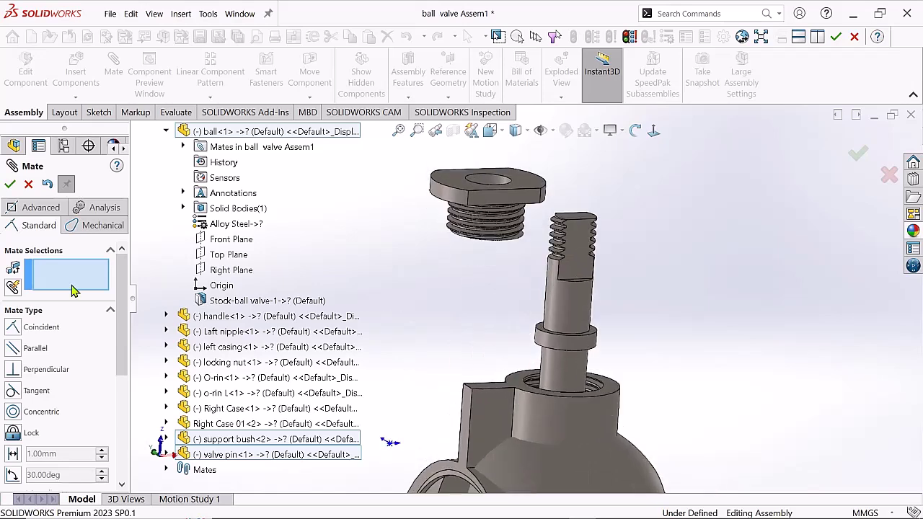
# Make the support bush concentric with the valve pin and with the Right Case neck bore
pyautogui.click(516, 193)
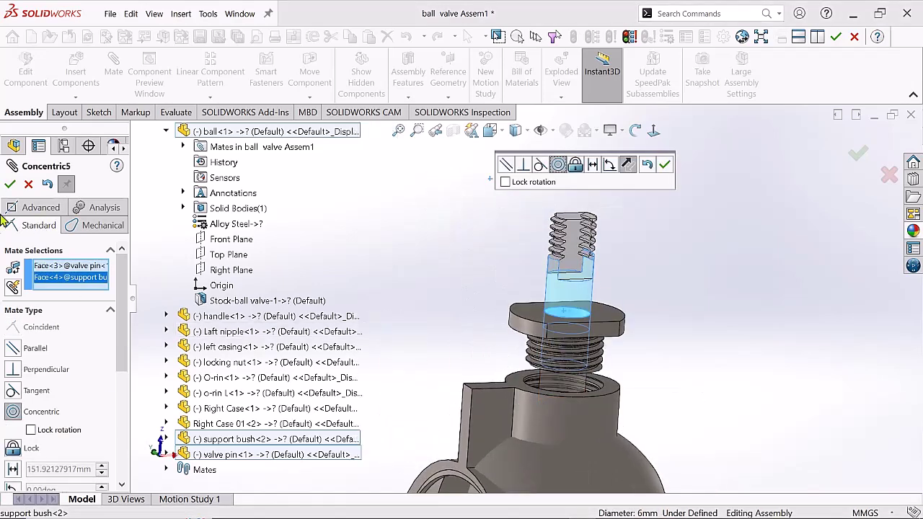
pyautogui.click(9, 184)
pyautogui.scroll(4, 534, 346)
pyautogui.click(519, 357)
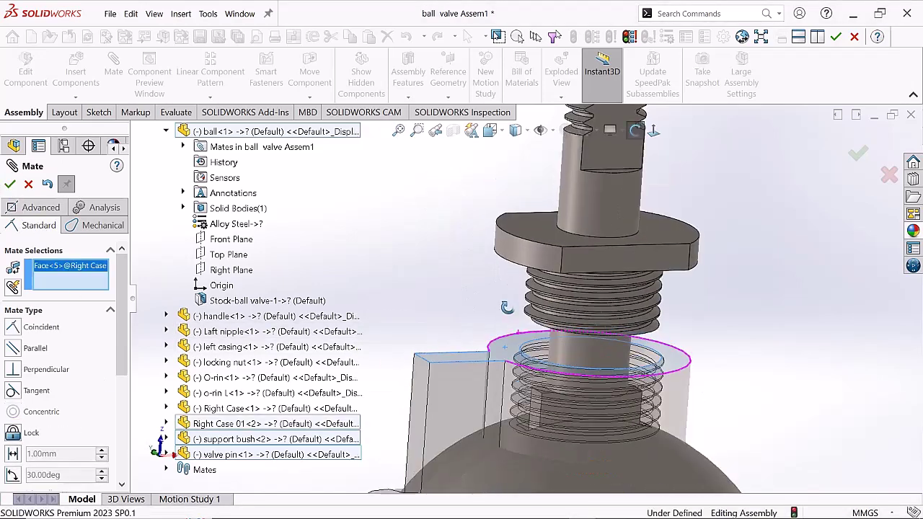
pyautogui.click(507, 307)
pyautogui.click(10, 184)
pyautogui.scroll(3, 577, 324)
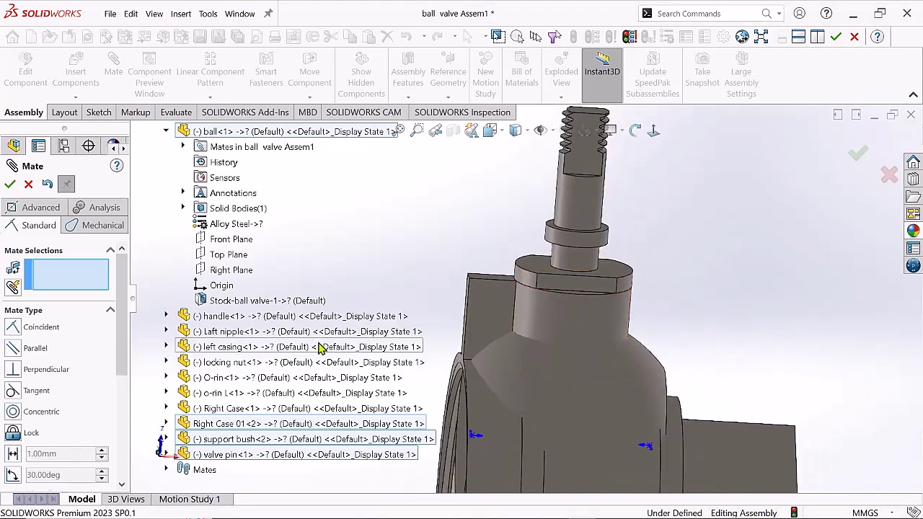
# Seat the pin shoulder on the bush with Coincident11 and add a final bush-to-Right Case mate
pyautogui.moveTo(509, 262); pyautogui.dragTo(718, 256, button='middle')
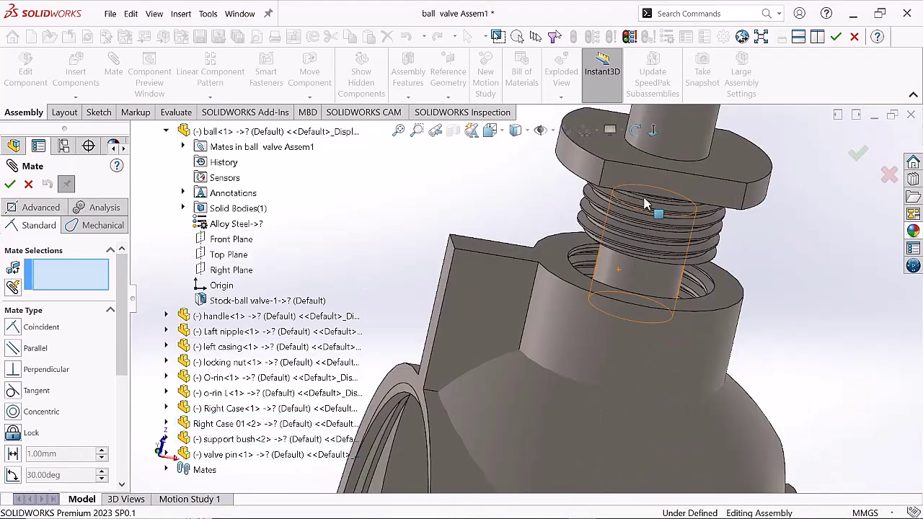
pyautogui.scroll(3, 664, 175)
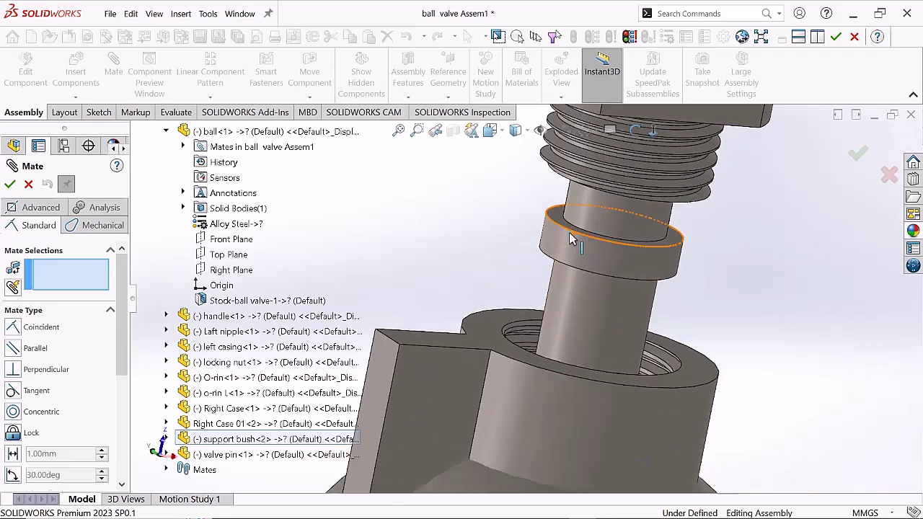
pyautogui.click(536, 278)
pyautogui.click(663, 263)
pyautogui.click(719, 198)
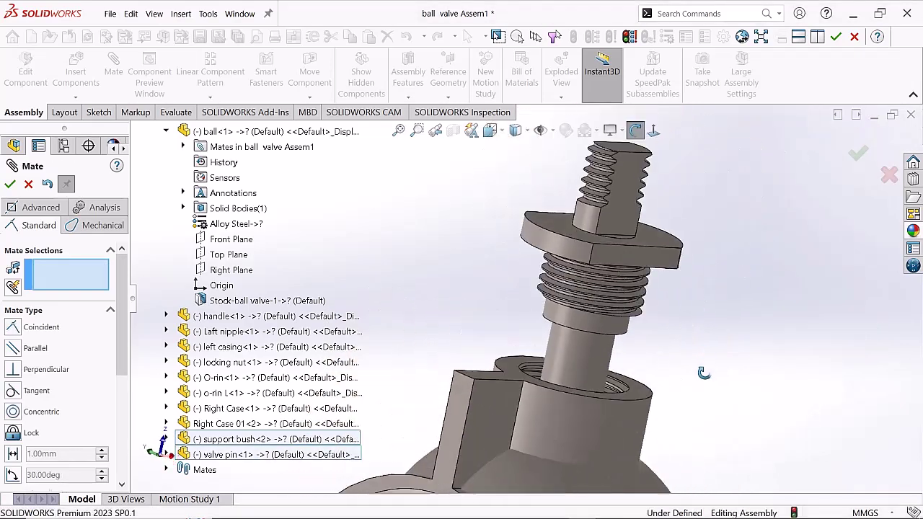
pyautogui.click(491, 289)
pyautogui.click(692, 303)
pyautogui.click(697, 147)
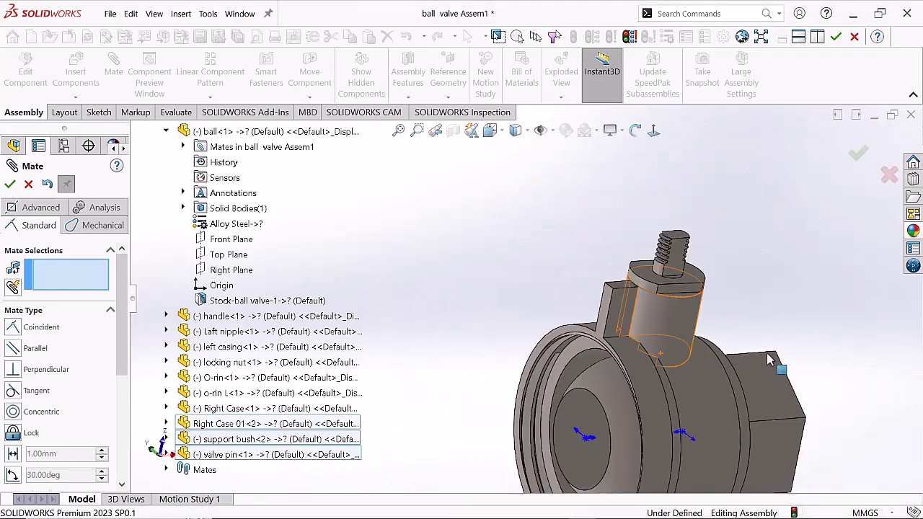
pyautogui.click(10, 184)
pyautogui.scroll(2, 615, 271)
pyautogui.moveTo(652, 230); pyautogui.dragTo(615, 271)
# Review the valve pin's mates and delete the Coincident11 mate
pyautogui.press('Escape')
pyautogui.scroll(-3, 664, 319)
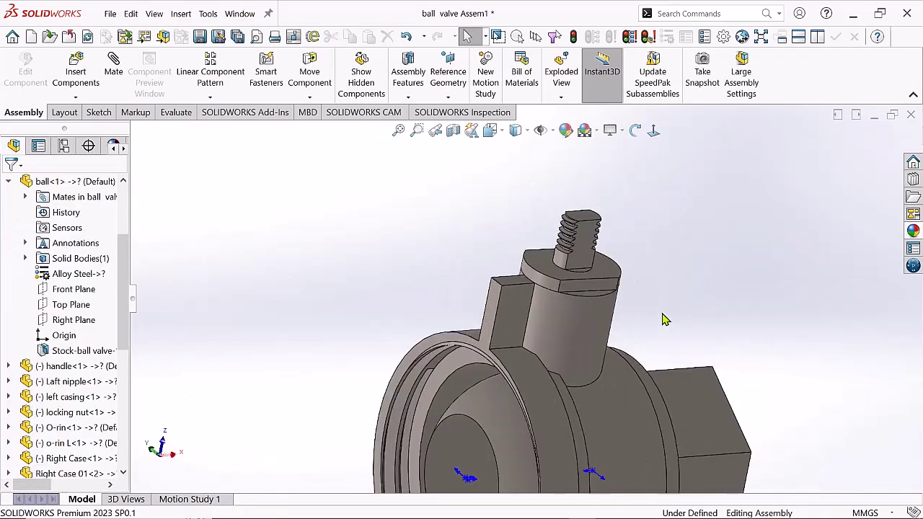
pyautogui.click(733, 340)
pyautogui.scroll(-3, 649, 375)
pyautogui.scroll(1, 509, 326)
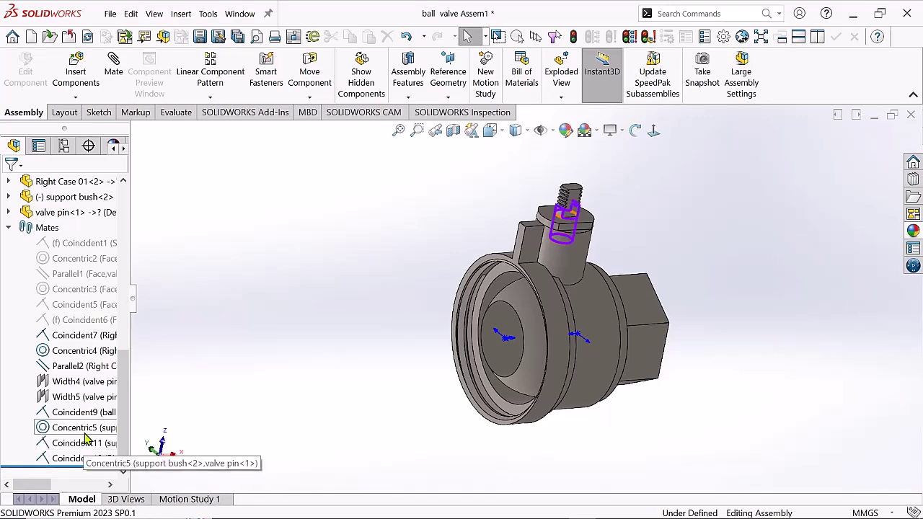
pyautogui.scroll(1, 564, 237)
pyautogui.scroll(1, 519, 217)
pyautogui.click(579, 191)
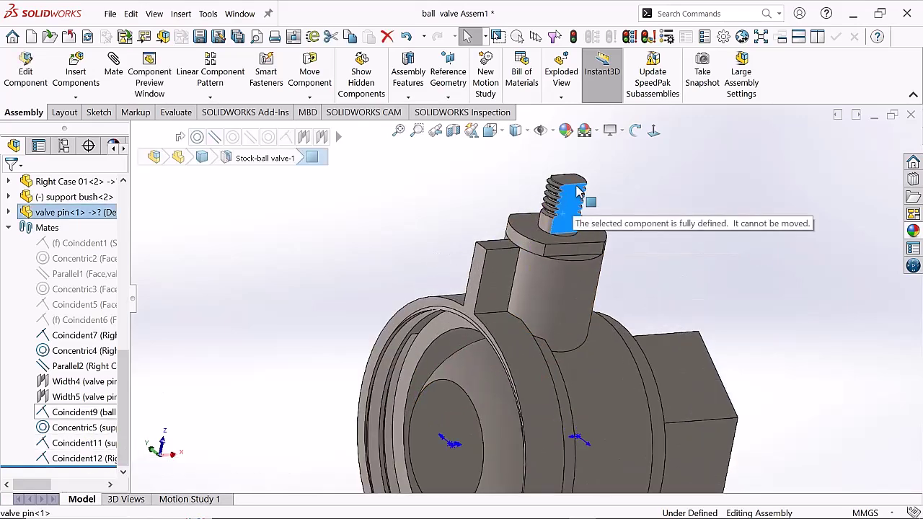
pyautogui.click(68, 415)
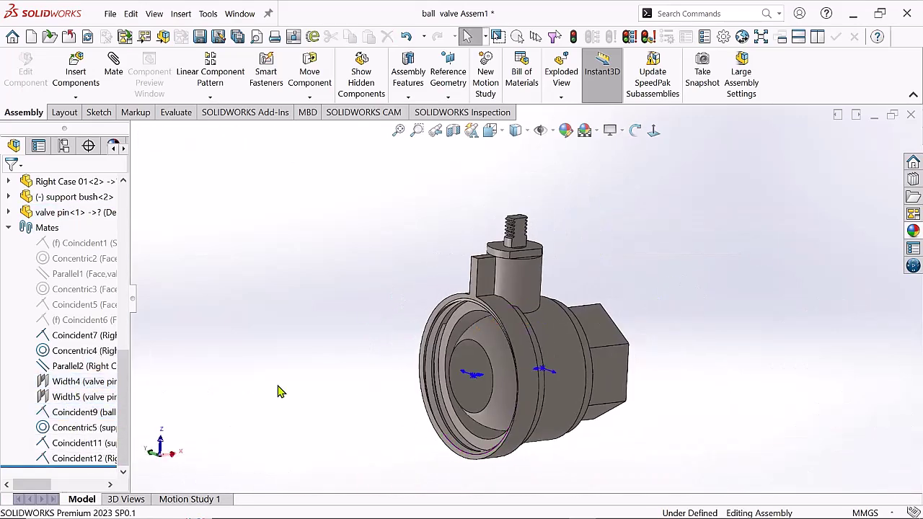
pyautogui.press('Up')
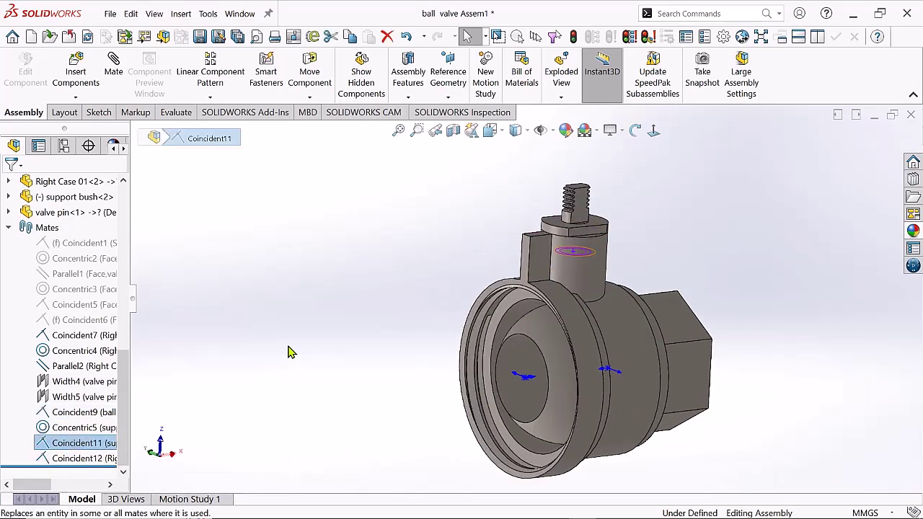
pyautogui.rightClick(83, 443)
pyautogui.click(115, 315)
pyautogui.click(546, 93)
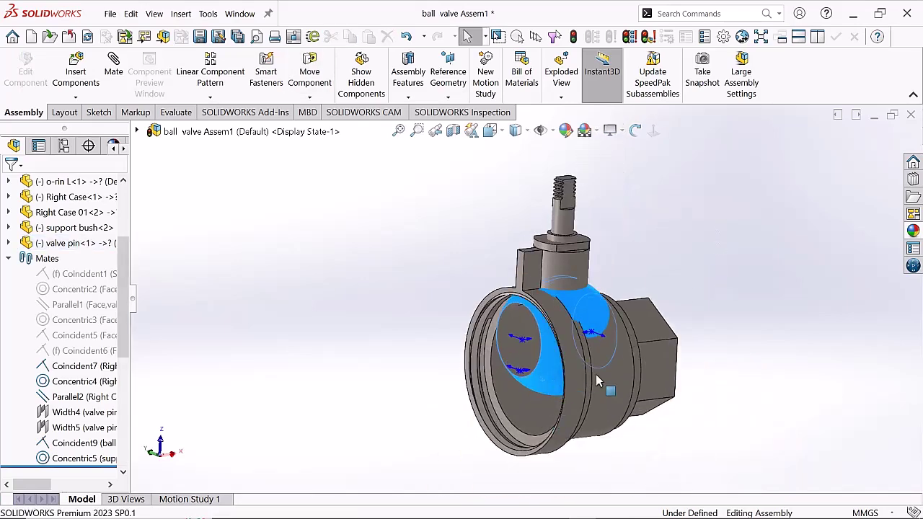
# Delete the Concentric4 mate and drag the ball up out of the valve body
pyautogui.click(344, 304)
pyautogui.press('Delete')
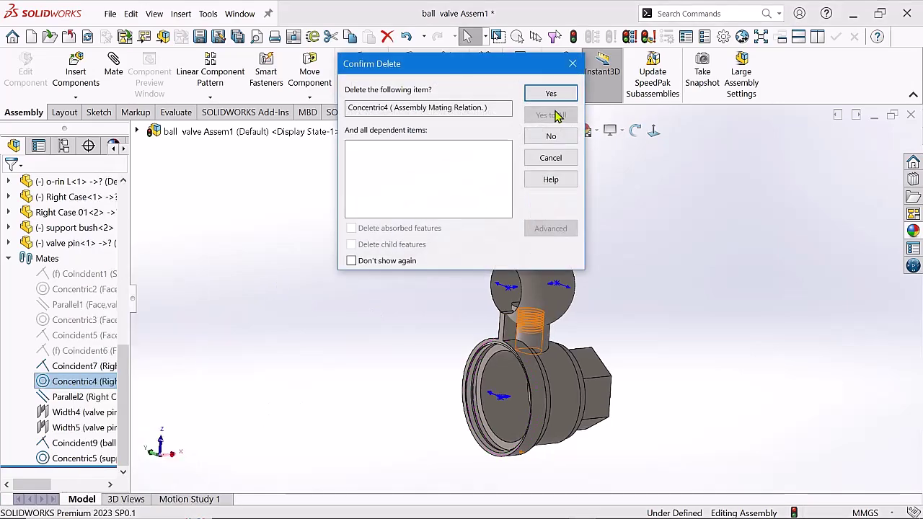
pyautogui.click(540, 116)
pyautogui.moveTo(551, 295)
pyautogui.mouseDown()
pyautogui.moveTo(573, 340)
pyautogui.moveTo(671, 191)
pyautogui.mouseUp()
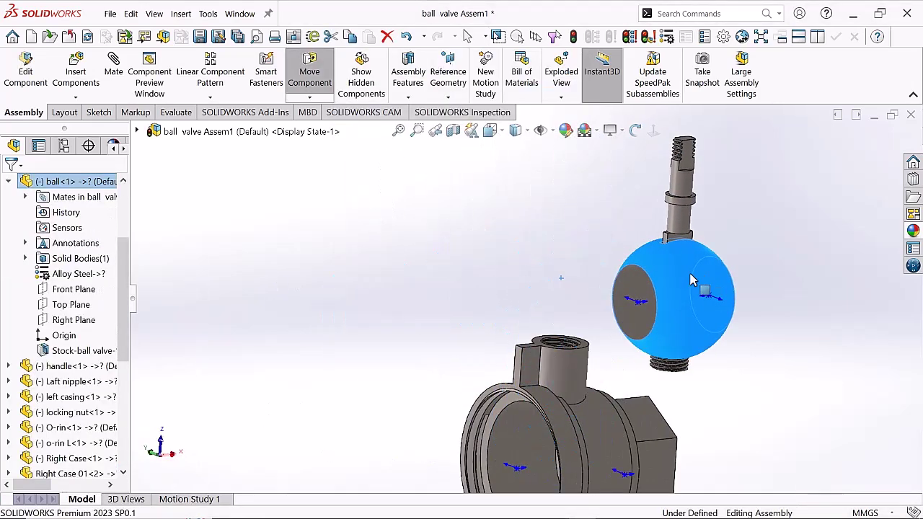
# End the ball move and start a new Mate command on the valve
pyautogui.press('Escape')
pyautogui.moveTo(777, 373); pyautogui.dragTo(683, 275, button='middle')
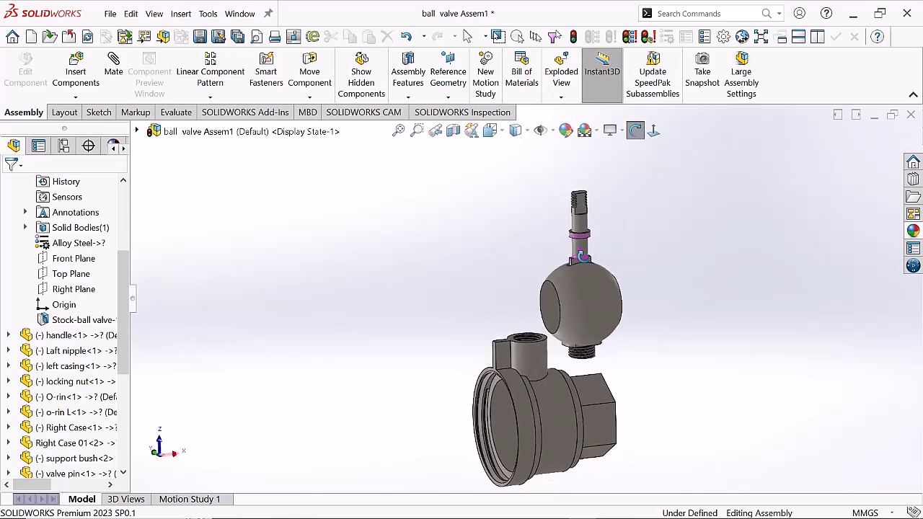
pyautogui.click(531, 340)
pyautogui.moveTo(531, 340); pyautogui.dragTo(504, 375, button='middle')
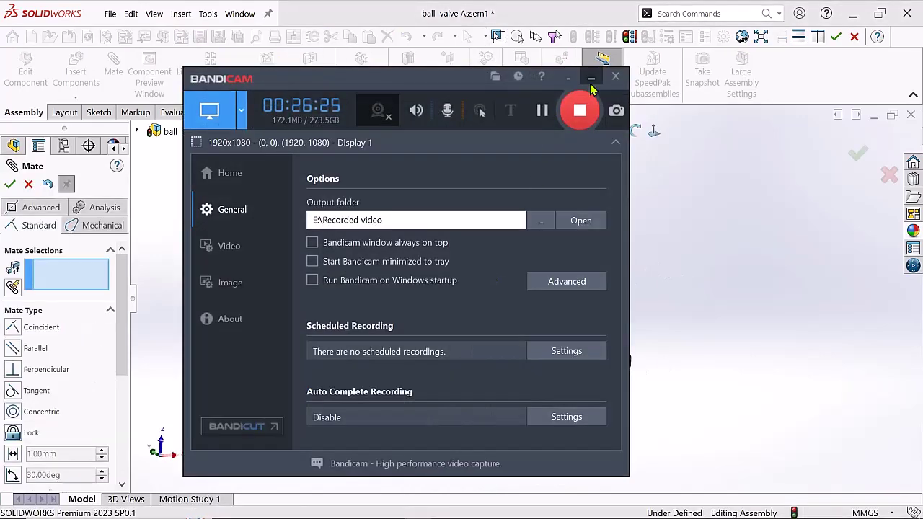
pyautogui.click(590, 79)
# Undo the last mate with Ctrl+Z, returning the ball and pin inside the valve body
pyautogui.scroll(-4, 571, 365)
pyautogui.scroll(2, 483, 375)
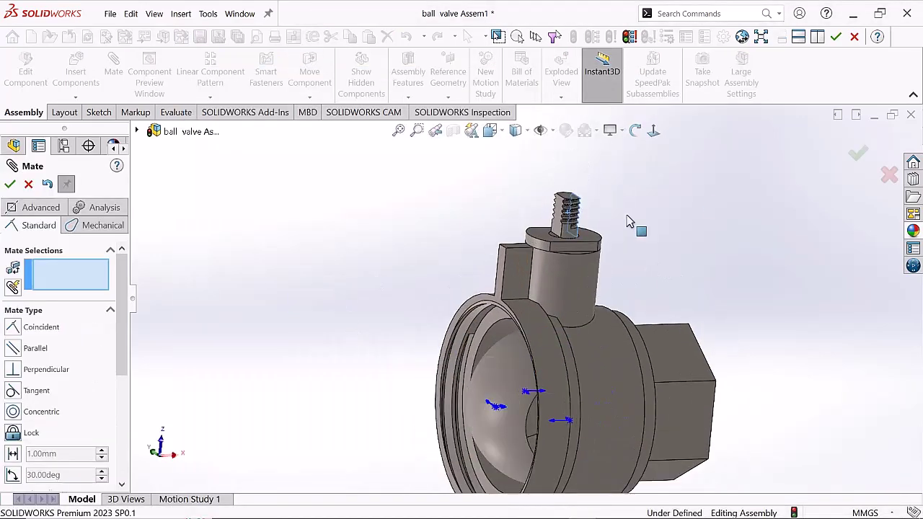
pyautogui.scroll(-3, 725, 248)
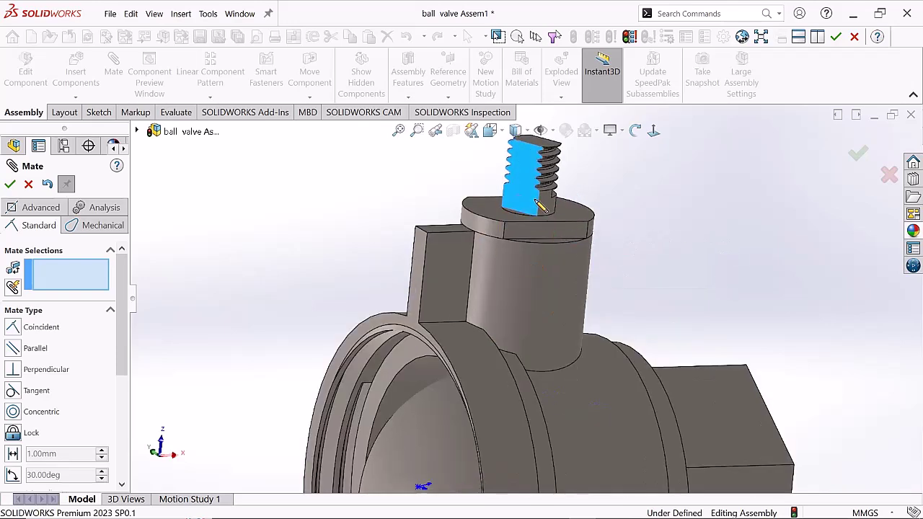
pyautogui.scroll(3, 725, 249)
pyautogui.moveTo(618, 305); pyautogui.dragTo(604, 281, button='middle')
pyautogui.scroll(-3, 529, 302)
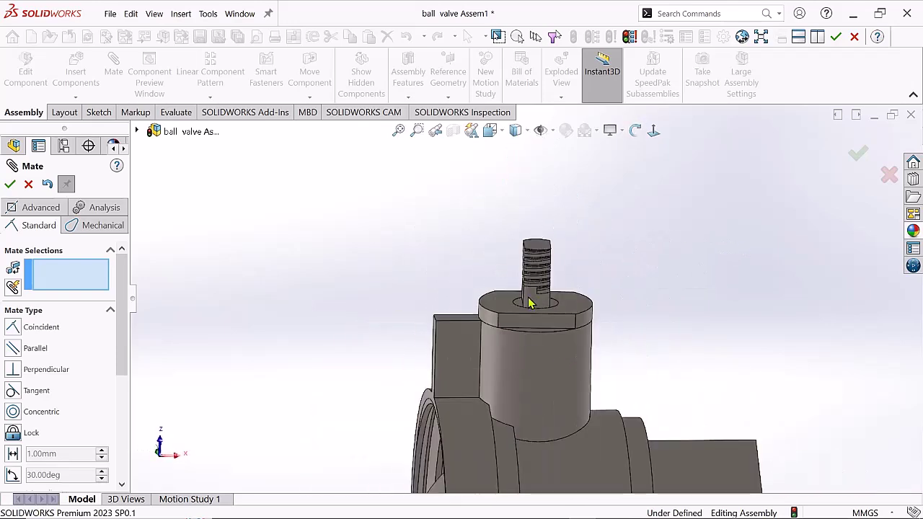
pyautogui.scroll(3, 504, 290)
pyautogui.scroll(2, 478, 274)
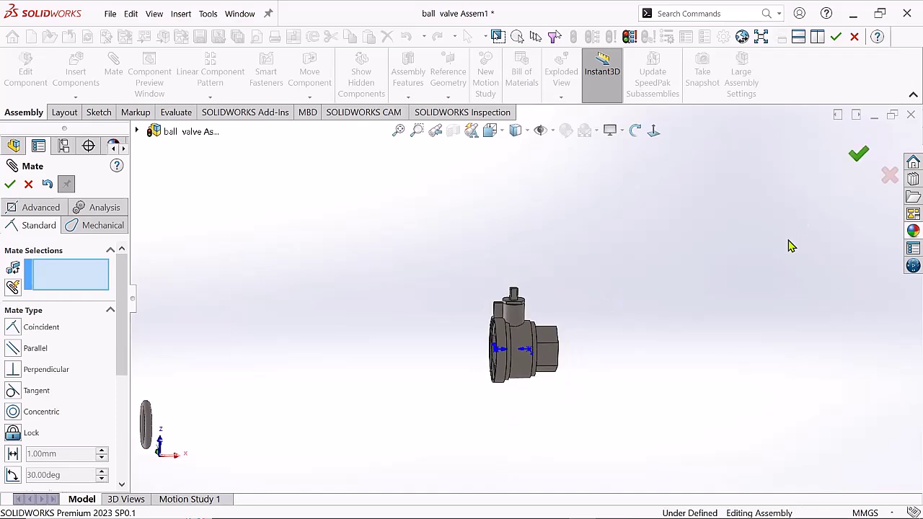
pyautogui.hotkey('ctrl', 'z')
pyautogui.scroll(3, 402, 389)
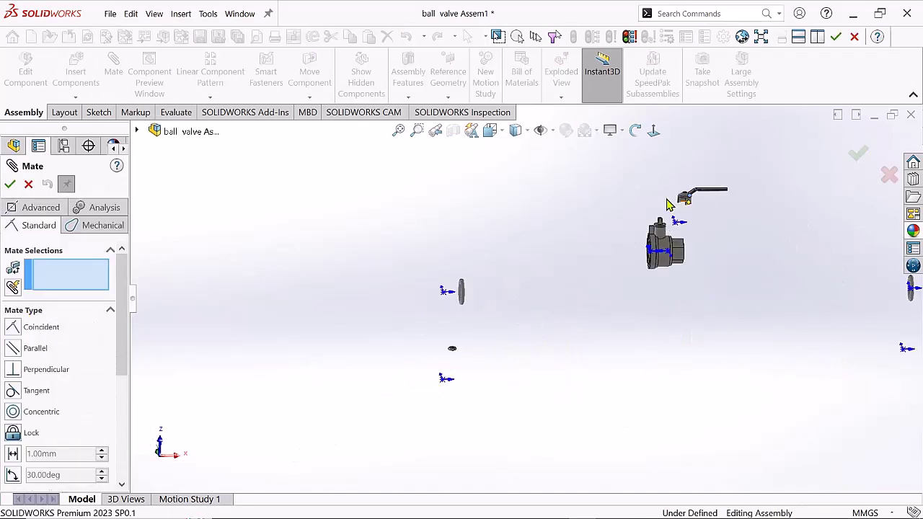
# Choose the Width mate type and select the valve pin's two flat faces
pyautogui.scroll(-5, 667, 204)
pyautogui.scroll(1, 638, 288)
pyautogui.scroll(1, 620, 296)
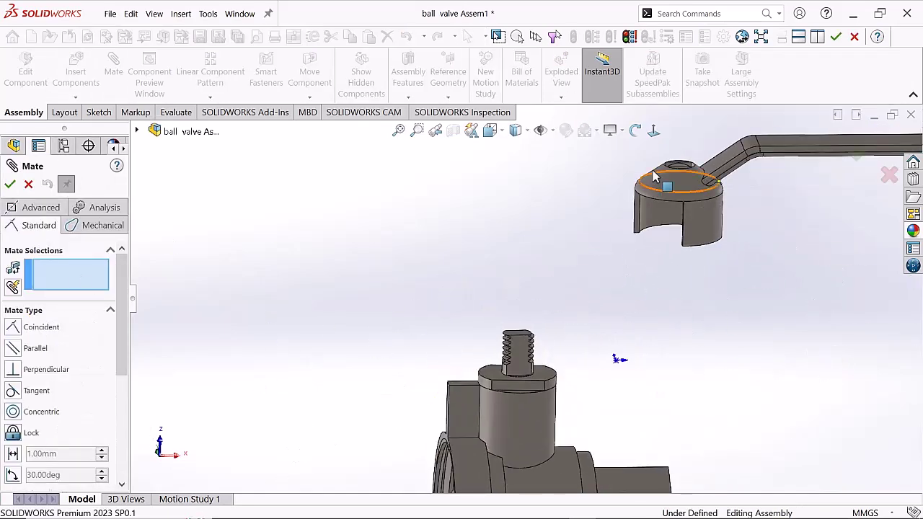
pyautogui.click(34, 364)
pyautogui.moveTo(469, 367); pyautogui.dragTo(584, 383, button='middle')
pyautogui.click(583, 383)
pyautogui.scroll(3, 515, 289)
pyautogui.click(514, 288)
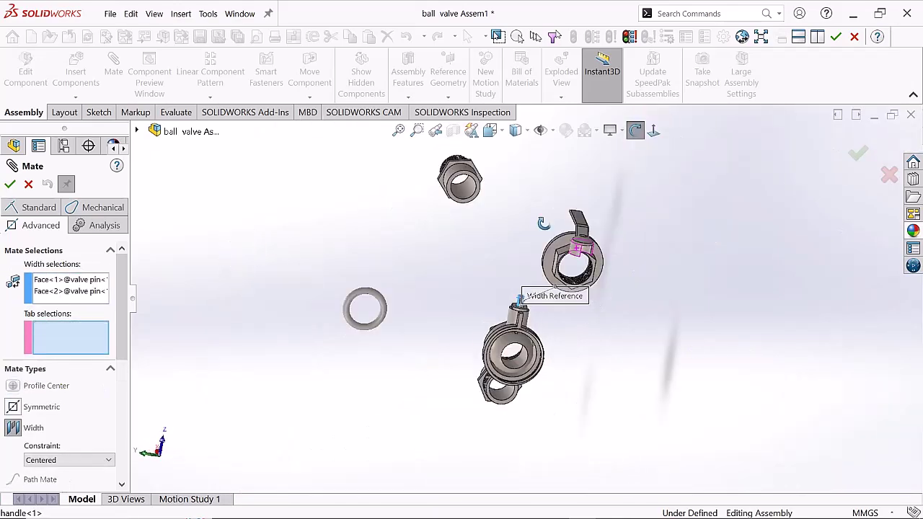
pyautogui.scroll(-5, 528, 286)
pyautogui.scroll(3, 529, 287)
# Select the handle slot's two faces and apply the width mate Width6, seating the handle
pyautogui.moveTo(535, 243)
pyautogui.mouseDown(button='middle')
pyautogui.moveTo(511, 257)
pyautogui.moveTo(618, 268)
pyautogui.mouseUp(button='middle')
pyautogui.click(511, 258)
pyautogui.click(618, 269)
pyautogui.scroll(5, 618, 268)
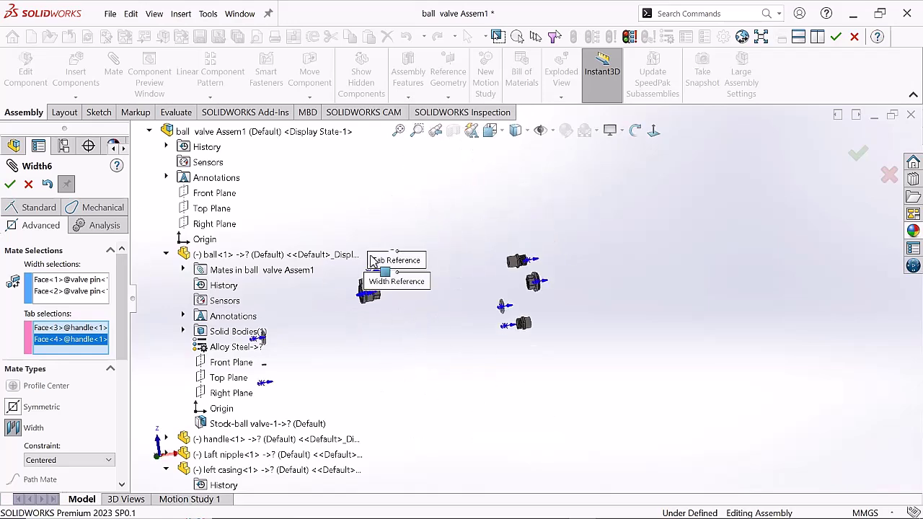
pyautogui.scroll(-5, 534, 281)
pyautogui.scroll(2, 544, 280)
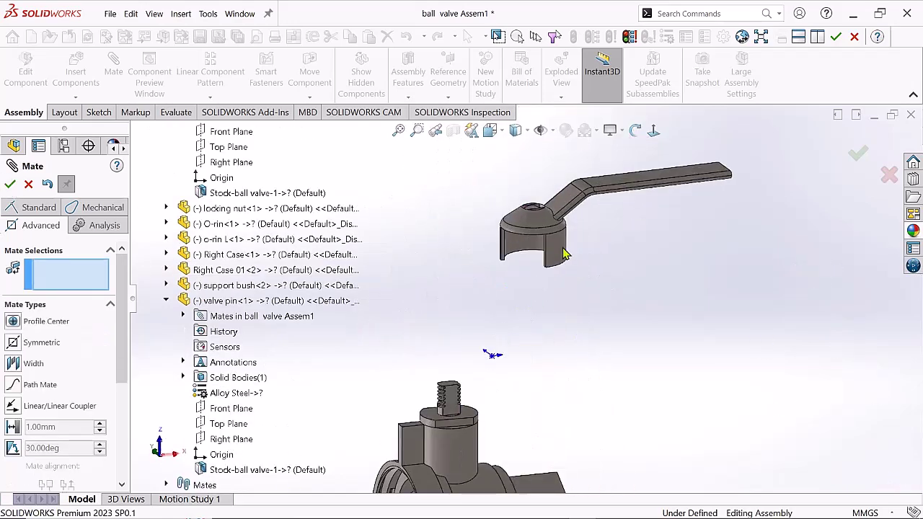
pyautogui.scroll(-2, 502, 459)
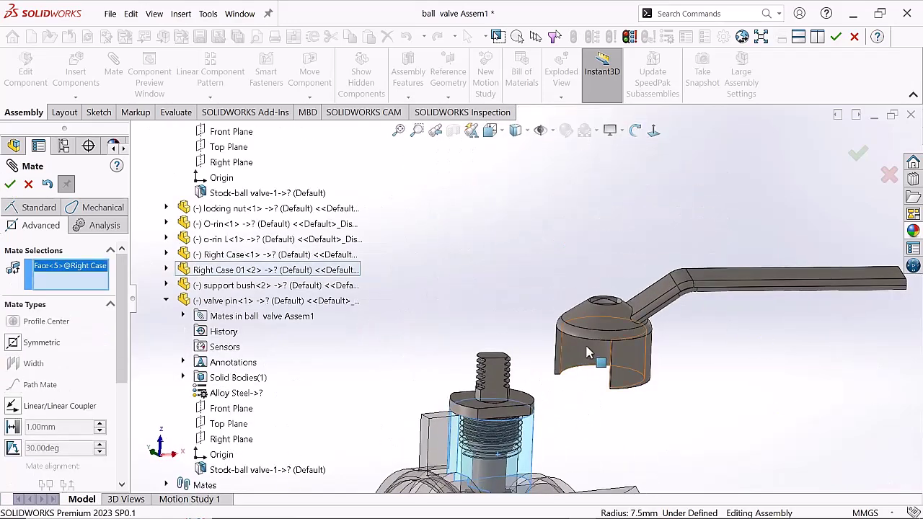
pyautogui.click(10, 184)
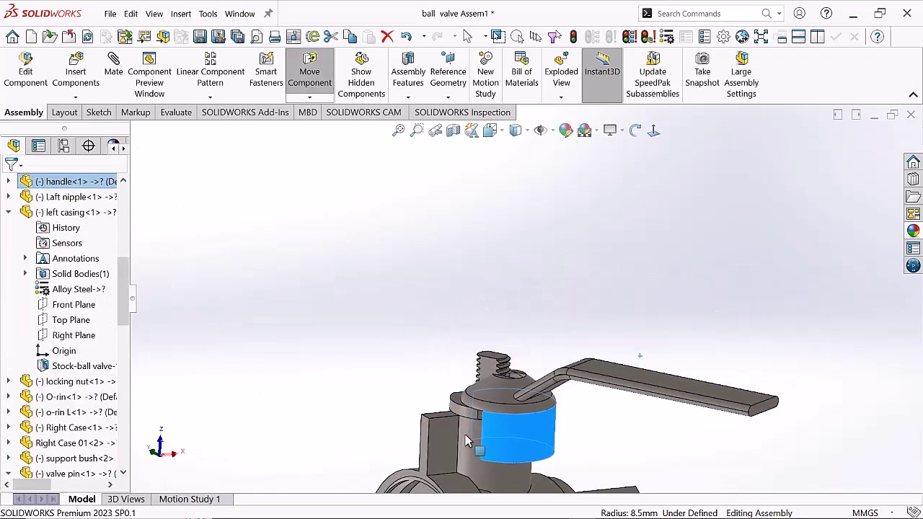
# Try a Tangent mate between the valve pin's top face and a handle face, then cancel it
pyautogui.scroll(-2, 535, 355)
pyautogui.scroll(2, 487, 413)
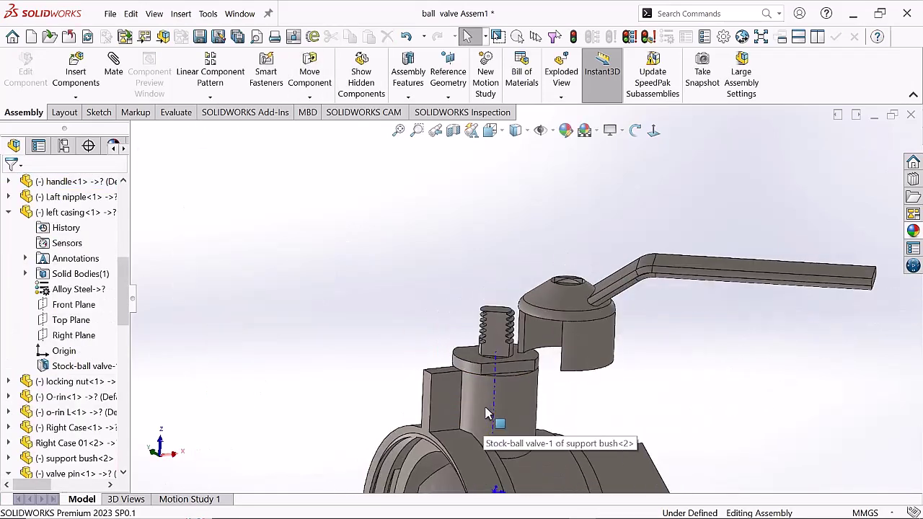
pyautogui.click(498, 311)
pyautogui.scroll(-1, 512, 284)
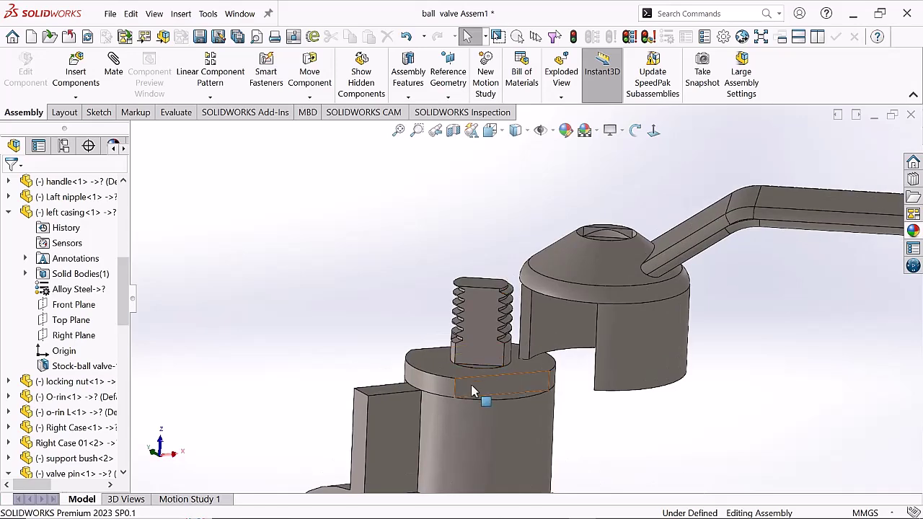
pyautogui.scroll(-1, 548, 252)
pyautogui.scroll(-2, 572, 226)
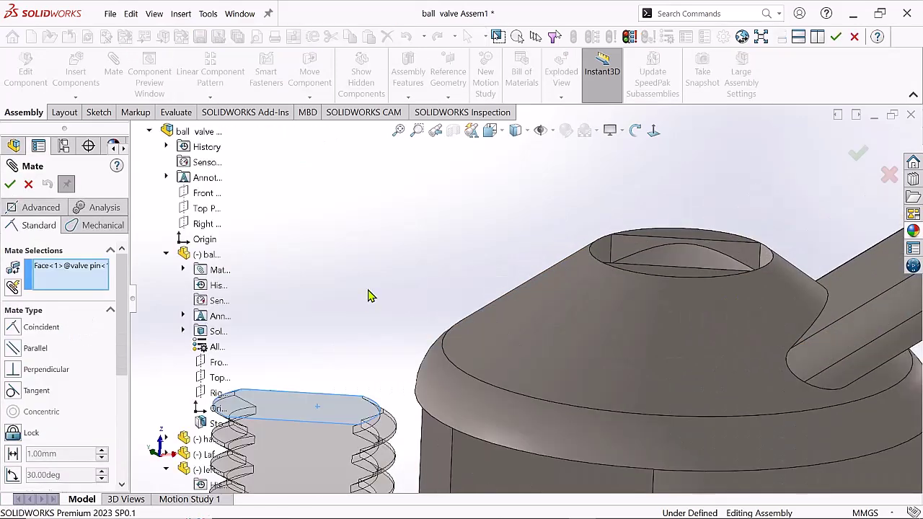
pyautogui.scroll(-2, 505, 274)
pyautogui.click(583, 257)
pyautogui.scroll(3, 585, 295)
pyautogui.rightClick(88, 274)
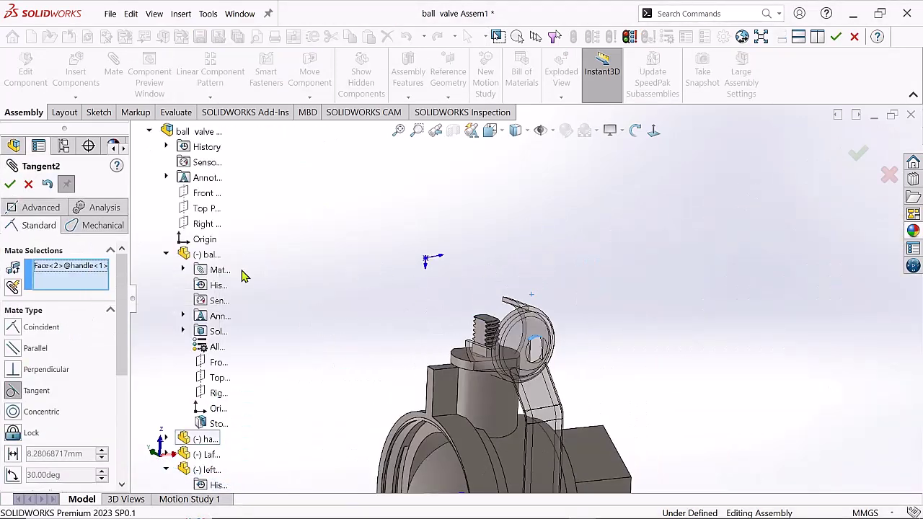
pyautogui.press('Escape')
pyautogui.scroll(-3, 523, 399)
pyautogui.scroll(2, 363, 406)
pyautogui.scroll(2, 560, 392)
# Drag the handle along the stem so its hub wraps the threaded pin end
pyautogui.click(465, 351)
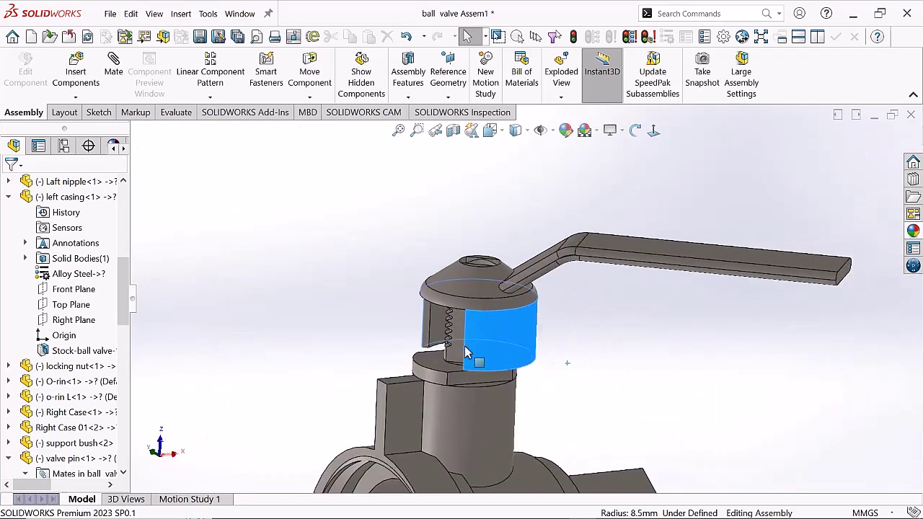
pyautogui.moveTo(465, 351)
pyautogui.mouseDown()
pyautogui.moveTo(440, 358)
pyautogui.moveTo(440, 405)
pyautogui.mouseUp()
pyautogui.moveTo(483, 373); pyautogui.dragTo(454, 351, button='middle')
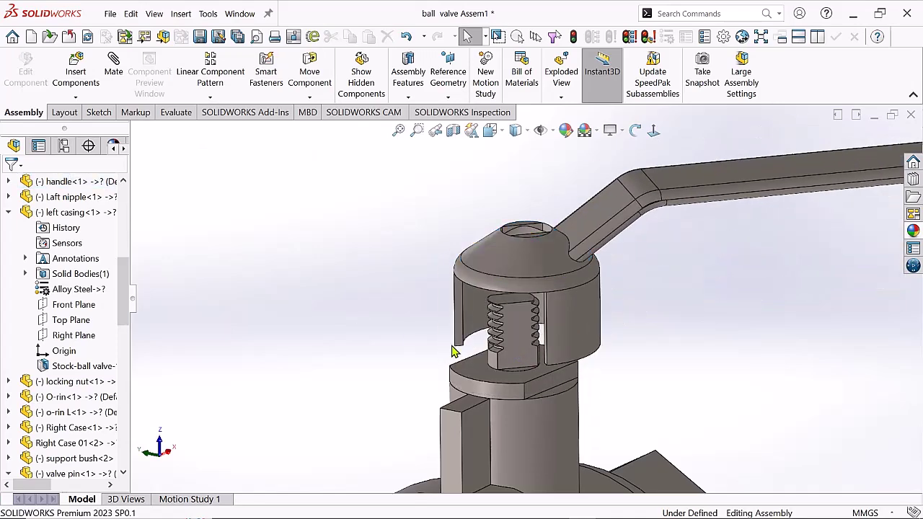
pyautogui.scroll(-3, 472, 357)
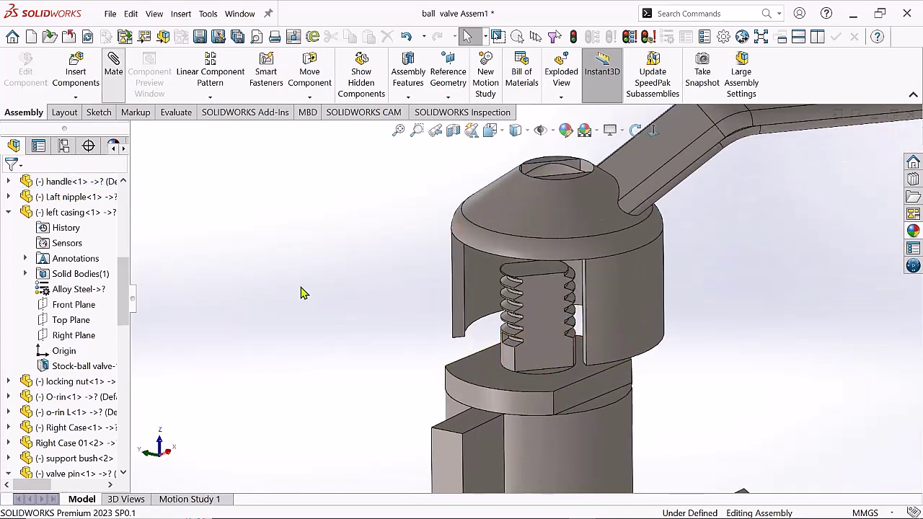
# Make the handle hole concentric with the valve stem
pyautogui.click(113, 65)
pyautogui.click(505, 309)
pyautogui.click(490, 289)
pyautogui.click(643, 247)
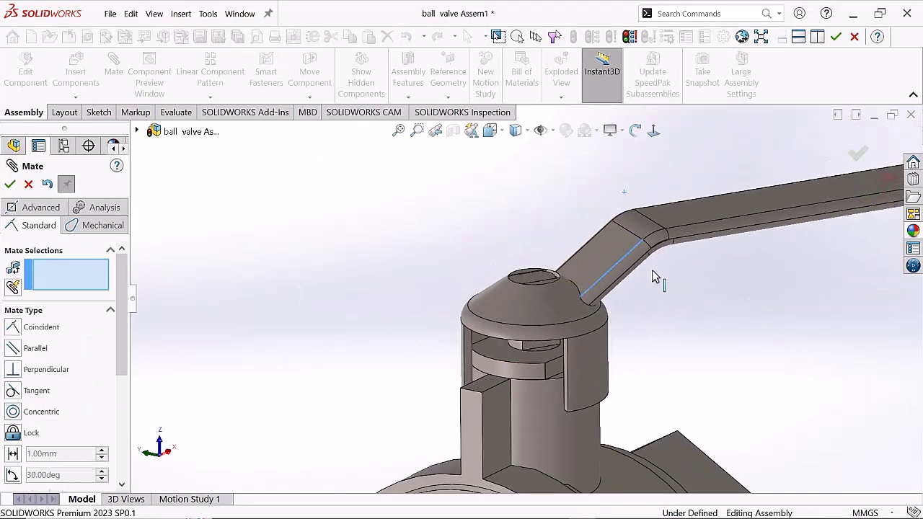
# Add a distance mate between the handle's underside face and the support bush
pyautogui.scroll(-3, 737, 295)
pyautogui.scroll(-3, 568, 310)
pyautogui.moveTo(567, 310); pyautogui.dragTo(569, 193, button='middle')
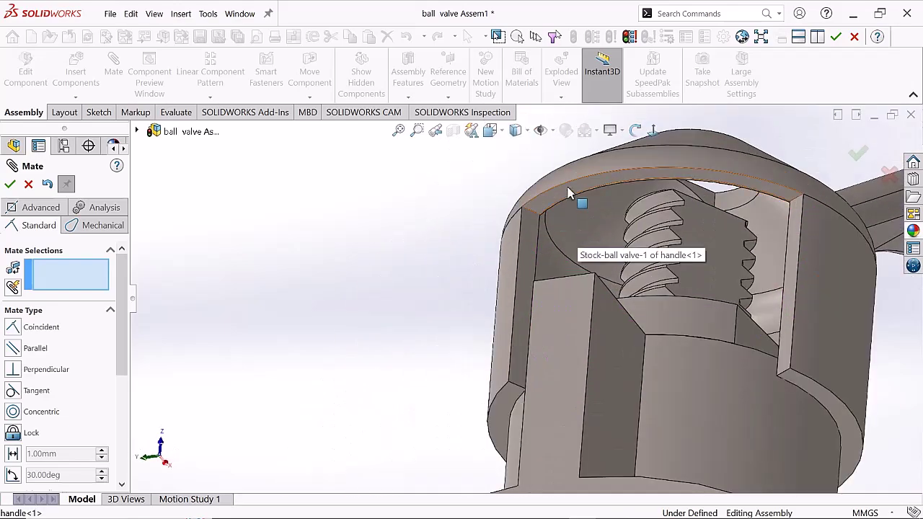
pyautogui.click(567, 193)
pyautogui.click(583, 407)
pyautogui.scroll(3, 582, 408)
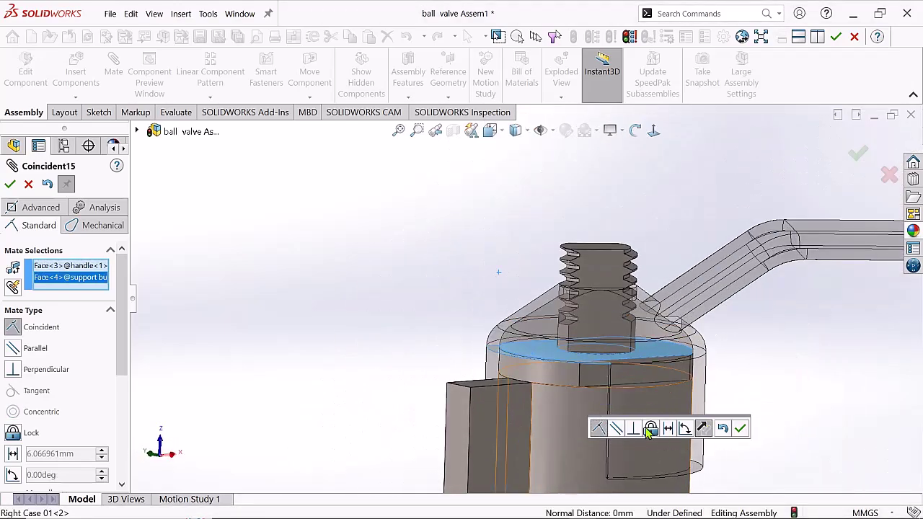
pyautogui.click(668, 428)
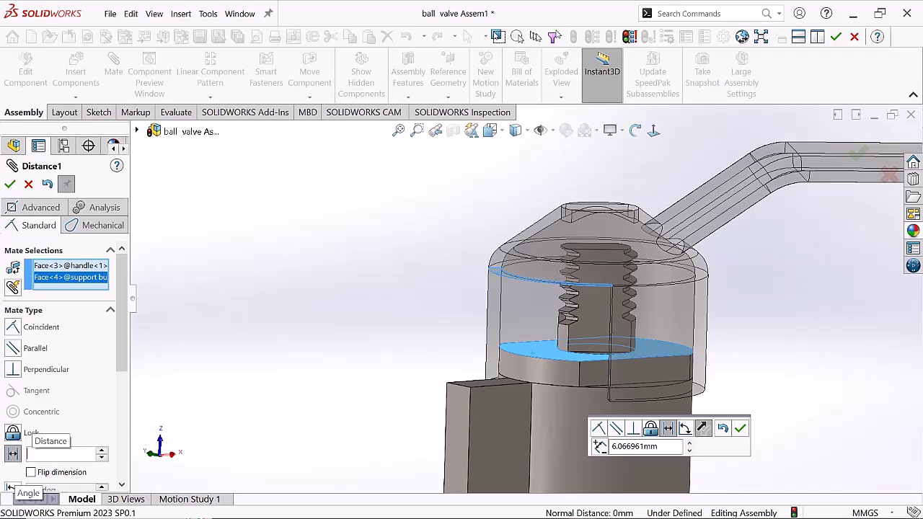
pyautogui.click(66, 453)
pyautogui.write('1')
pyautogui.click(741, 429)
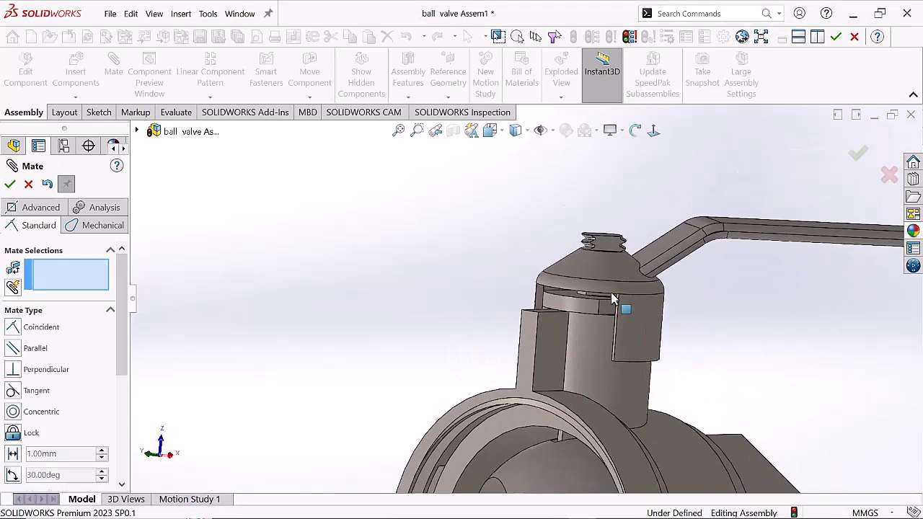
# Clear the selections and add a coincident mate seating the handle hub onto the support bush
pyautogui.moveTo(180, 238); pyautogui.dragTo(262, 331, button='middle')
pyautogui.scroll(3, 326, 353)
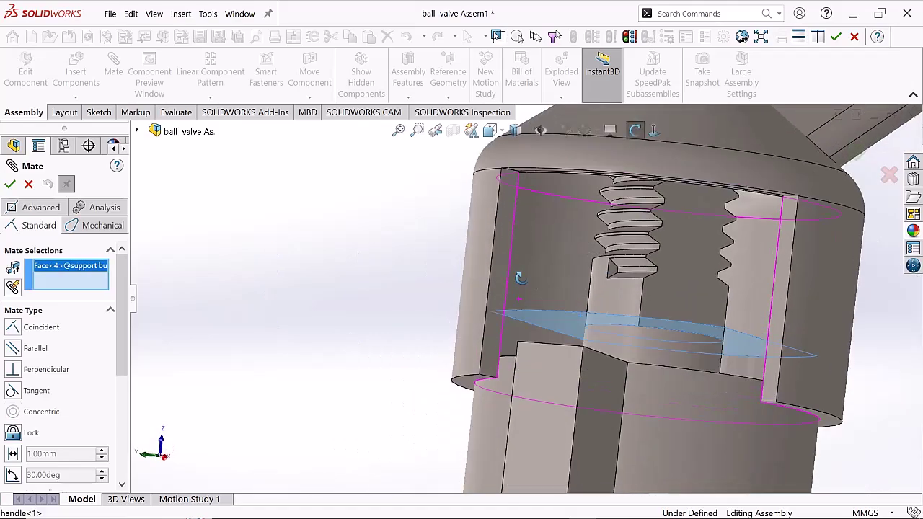
pyautogui.rightClick(72, 267)
pyautogui.click(101, 278)
pyautogui.click(515, 379)
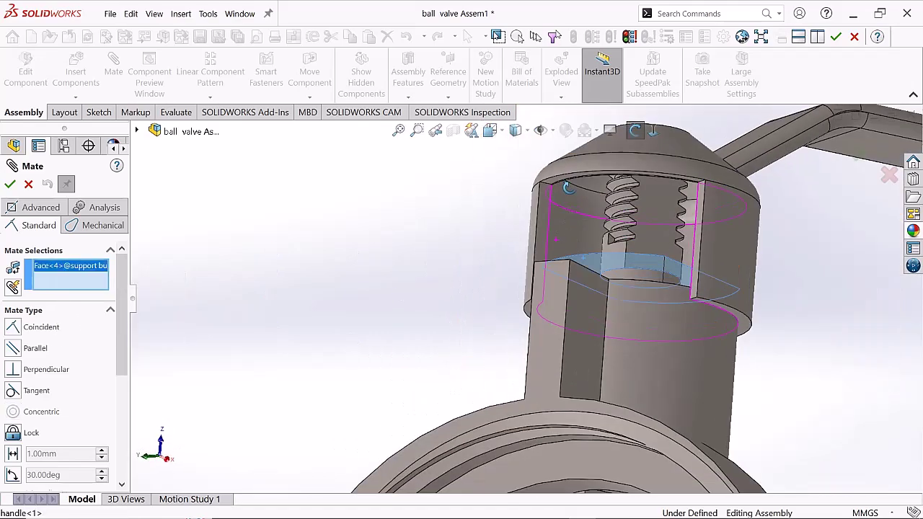
pyautogui.click(488, 200)
pyautogui.click(643, 186)
pyautogui.scroll(3, 649, 324)
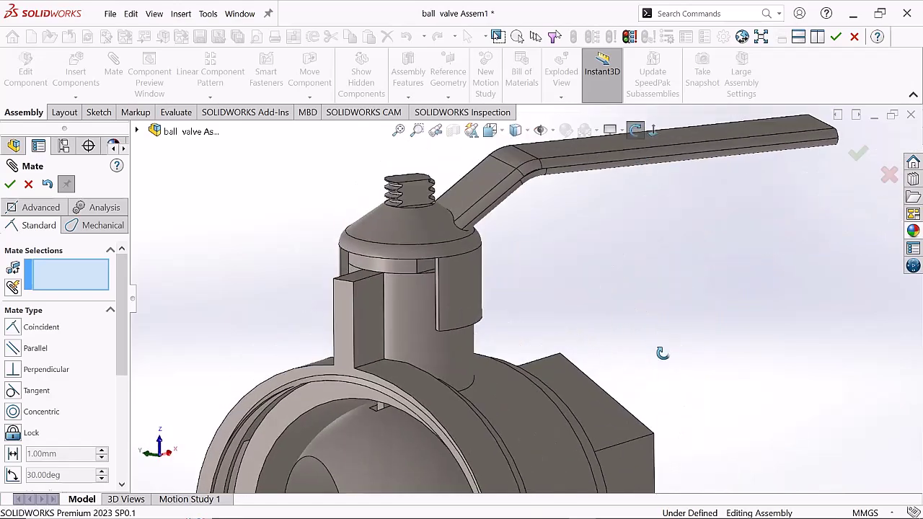
pyautogui.moveTo(659, 351)
pyautogui.mouseDown(button='middle')
pyautogui.moveTo(544, 273)
pyautogui.moveTo(541, 317)
pyautogui.mouseUp(button='middle')
# Try a Tangent mate between the left O-ring and the right case face, then clear the selections
pyautogui.press('Escape')
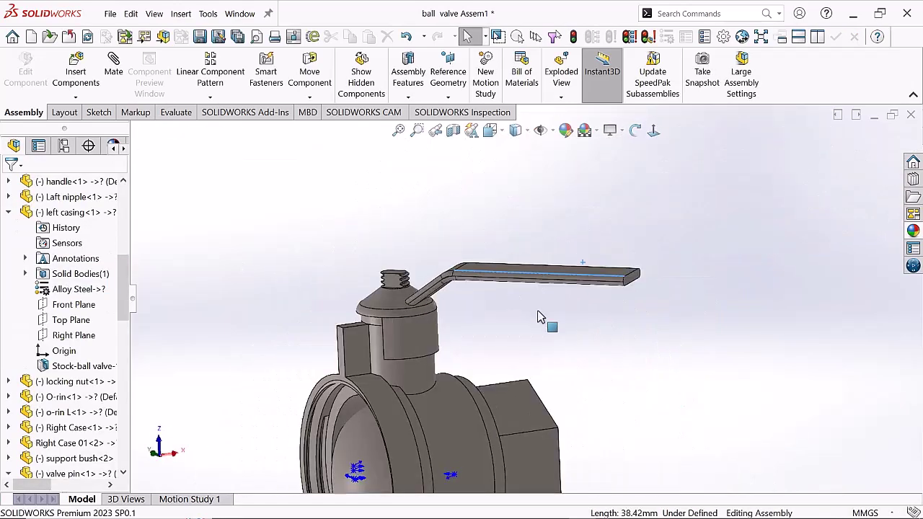
pyautogui.moveTo(448, 344); pyautogui.dragTo(559, 304, button='middle')
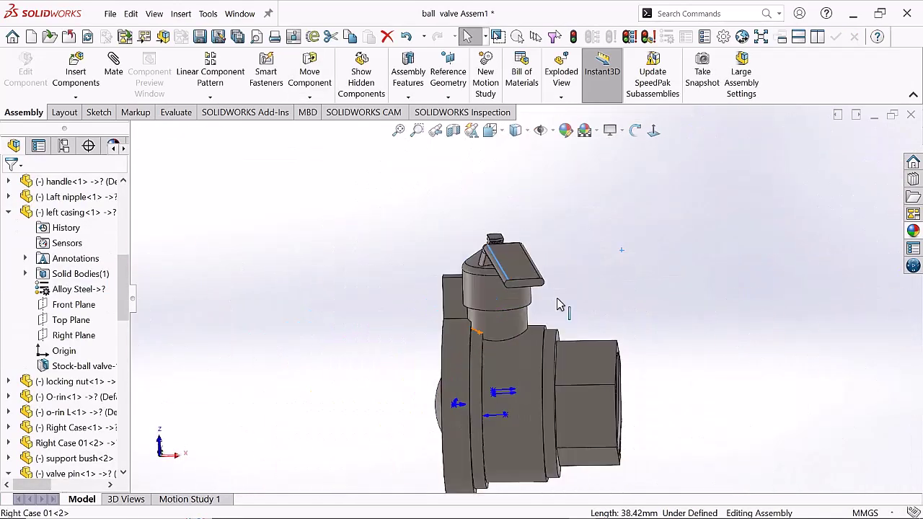
pyautogui.moveTo(487, 292); pyautogui.dragTo(339, 260, button='middle')
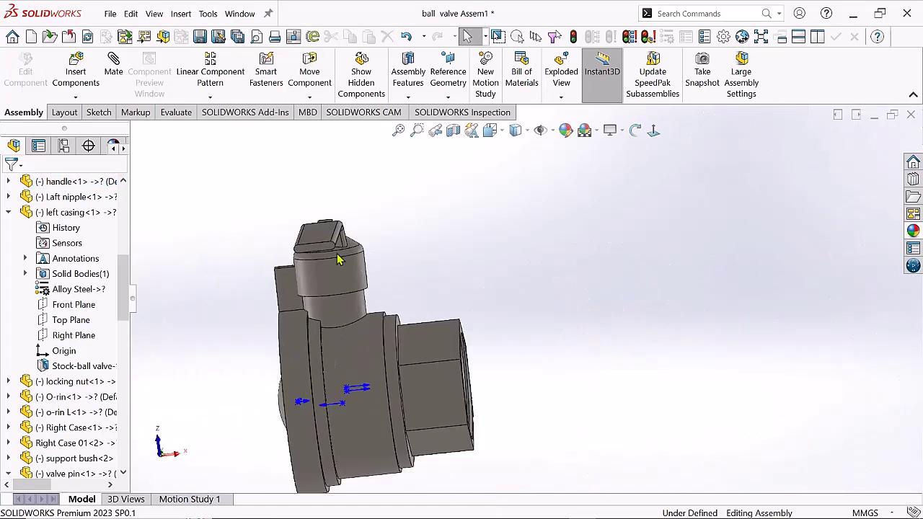
pyautogui.click(533, 292)
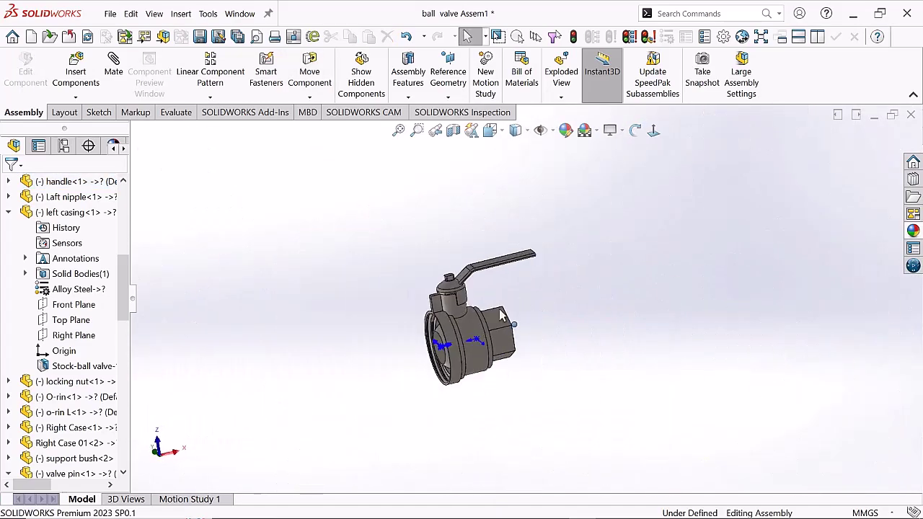
pyautogui.moveTo(534, 291); pyautogui.dragTo(464, 328, button='middle')
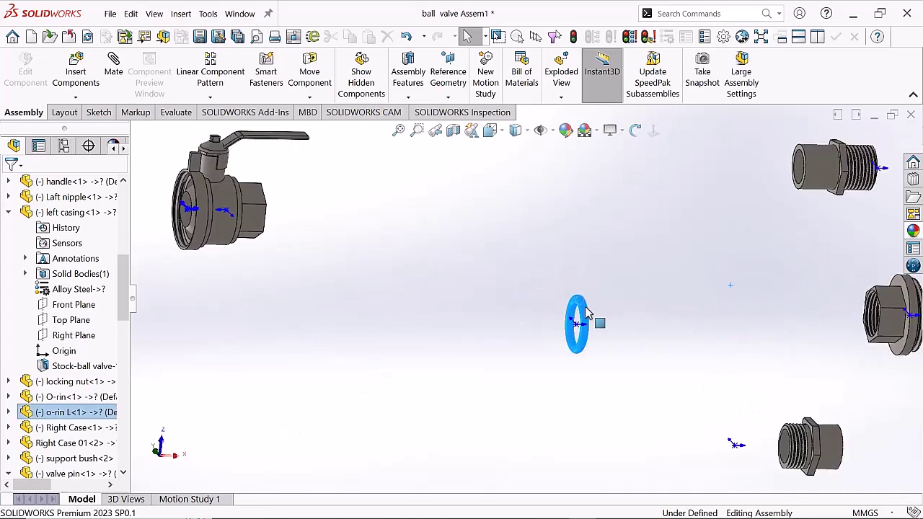
pyautogui.click(118, 85)
pyautogui.click(679, 426)
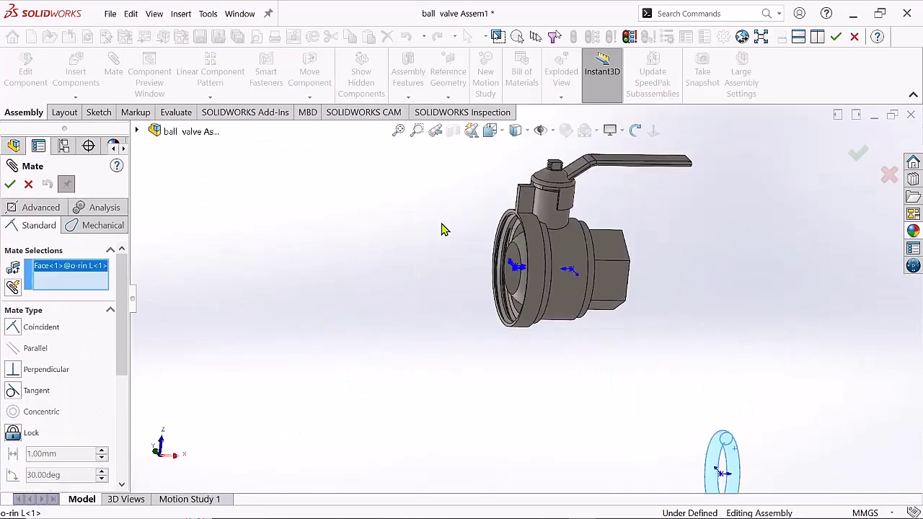
pyautogui.scroll(-5, 469, 245)
pyautogui.click(555, 279)
pyautogui.scroll(5, 570, 318)
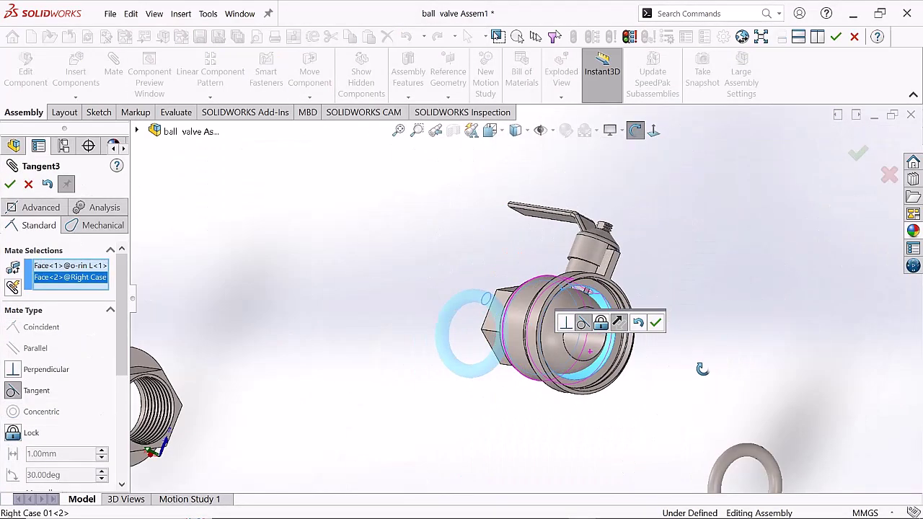
pyautogui.scroll(-3, 692, 368)
pyautogui.rightClick(82, 280)
pyautogui.click(110, 288)
# Mate the left O-ring's origin coincident to the assembly origin
pyautogui.moveTo(423, 284); pyautogui.dragTo(437, 267, button='middle')
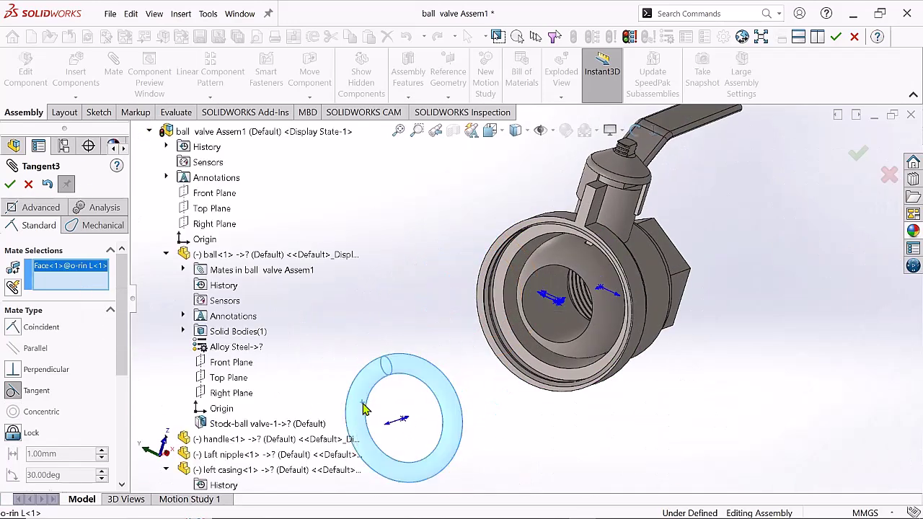
pyautogui.click(165, 225)
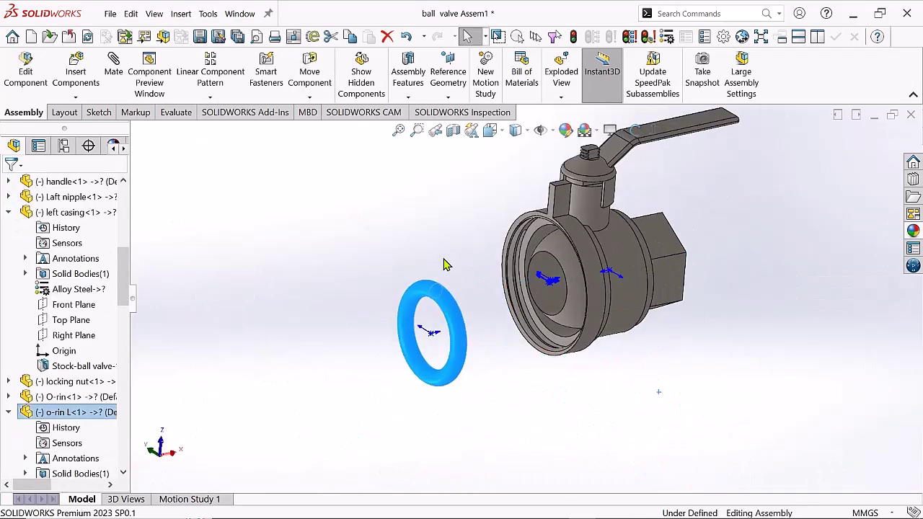
pyautogui.click(445, 266)
pyautogui.scroll(-3, 454, 270)
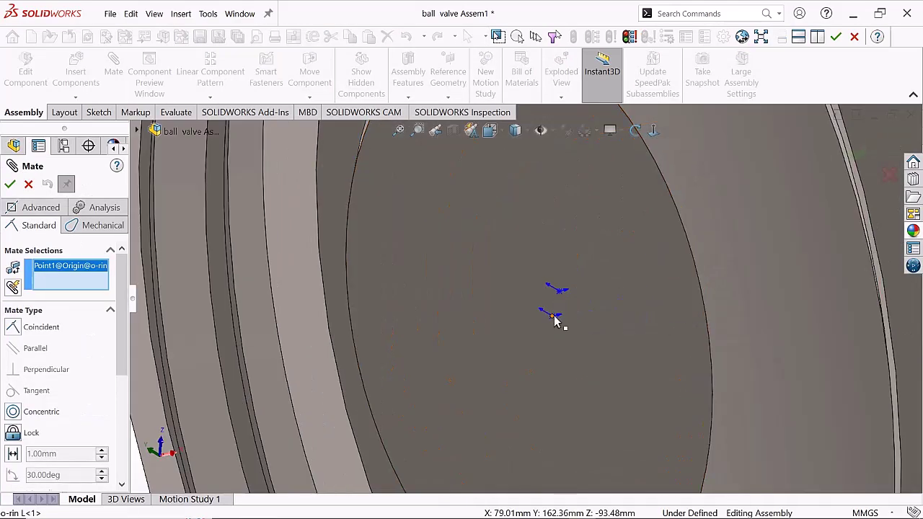
pyautogui.click(555, 321)
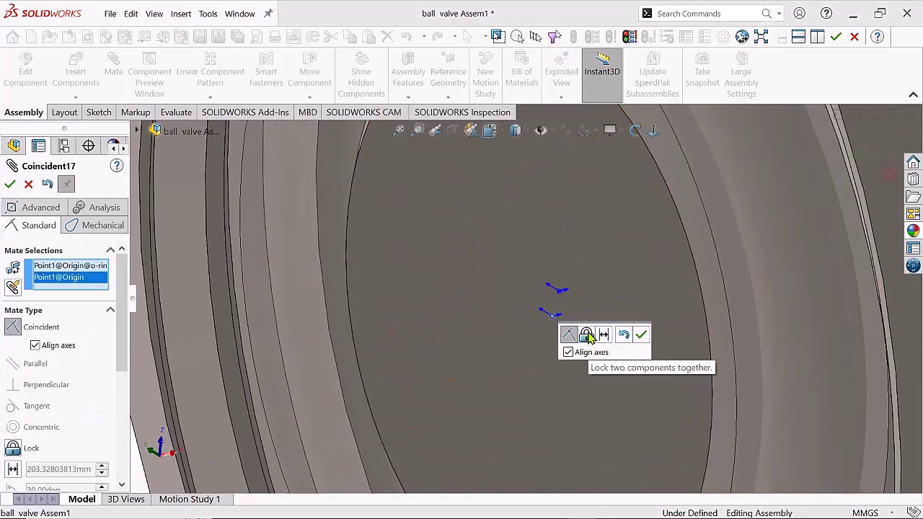
pyautogui.scroll(5, 555, 321)
pyautogui.click(640, 332)
pyautogui.moveTo(605, 225)
pyautogui.mouseDown(button='middle')
pyautogui.moveTo(587, 249)
pyautogui.moveTo(752, 315)
pyautogui.mouseUp(button='middle')
# Hide Right Case 01<2> to expose the ball and O-rings
pyautogui.press('Escape')
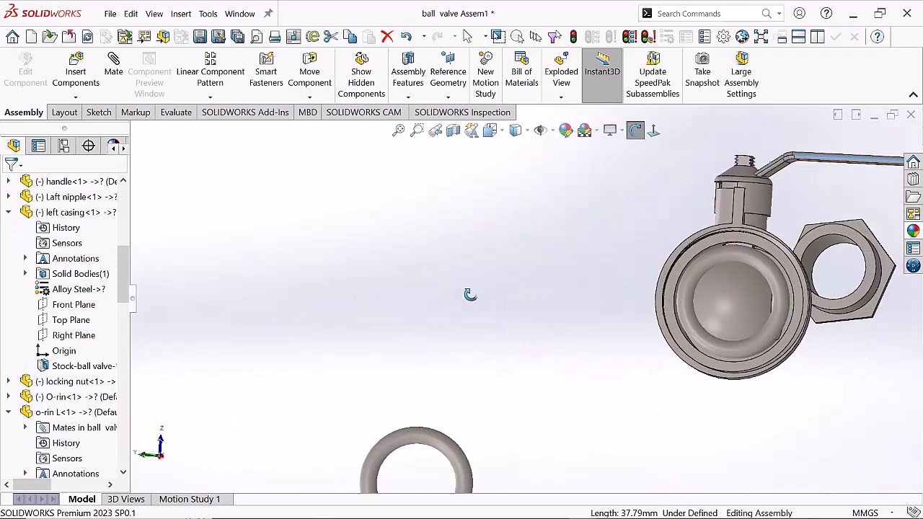
pyautogui.click(684, 283)
pyautogui.click(786, 232)
pyautogui.press('f')
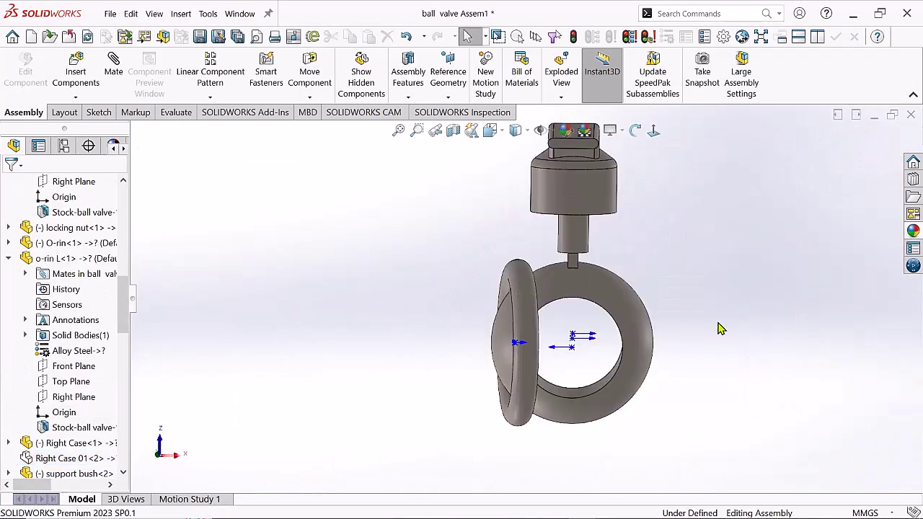
pyautogui.scroll(-4, 704, 226)
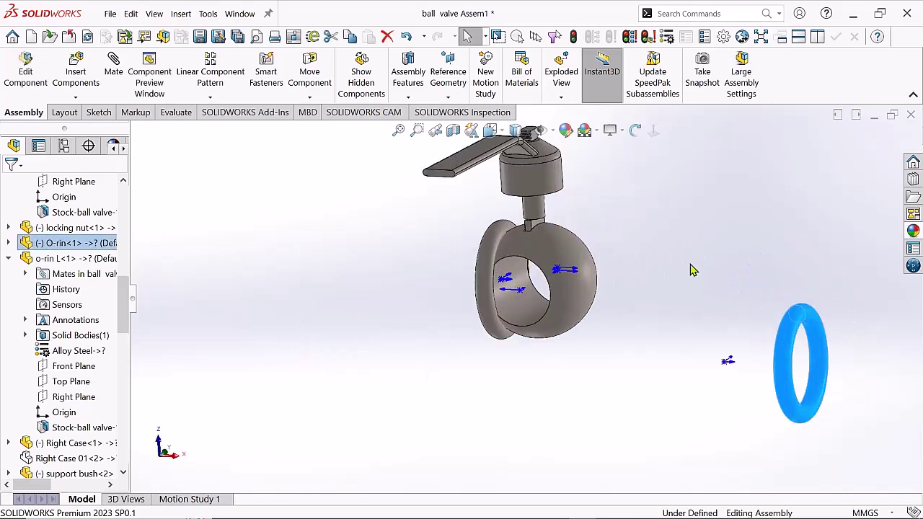
# Select the ball origin and an O-ring face for a mate, then remove the face and cancel
pyautogui.click(122, 86)
pyautogui.scroll(-2, 721, 361)
pyautogui.scroll(5, 673, 343)
pyautogui.press('Escape')
pyautogui.scroll(1, 548, 308)
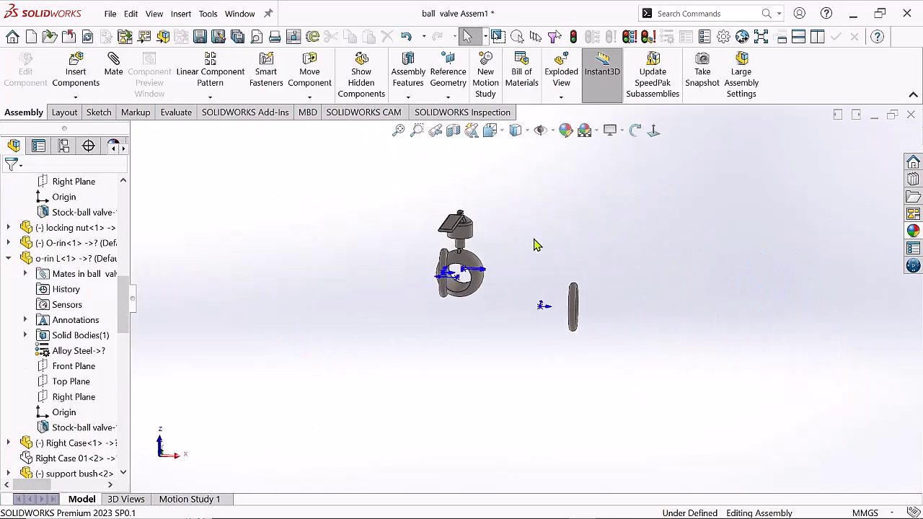
pyautogui.scroll(-1, 535, 245)
pyautogui.scroll(-2, 546, 293)
pyautogui.scroll(-2, 422, 306)
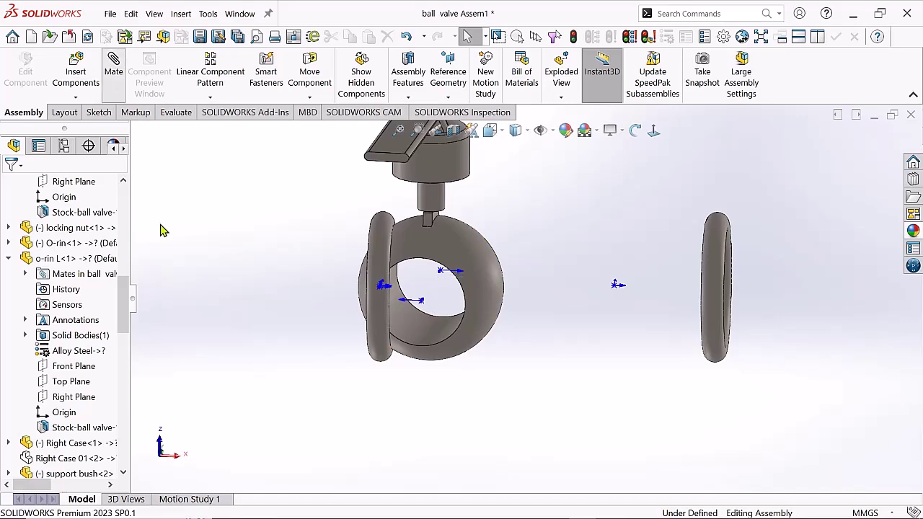
pyautogui.click(615, 287)
pyautogui.click(711, 269)
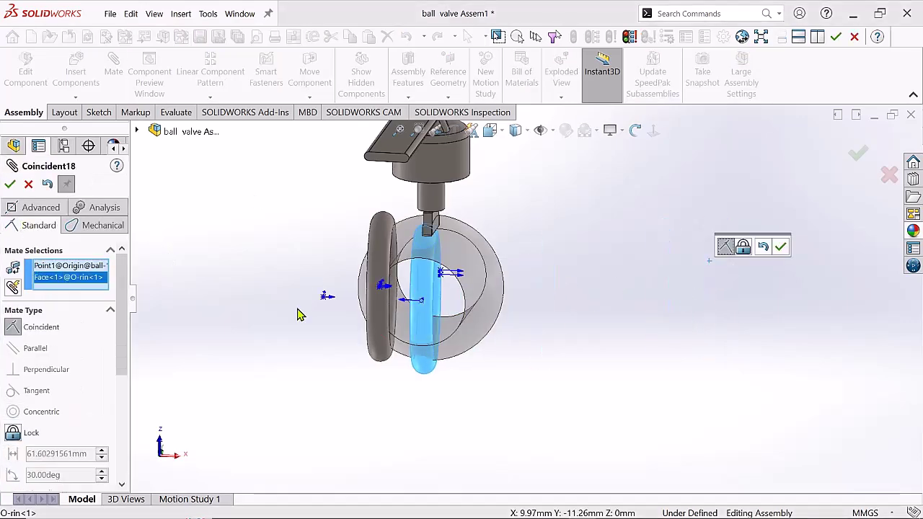
pyautogui.rightClick(76, 277)
pyautogui.click(101, 306)
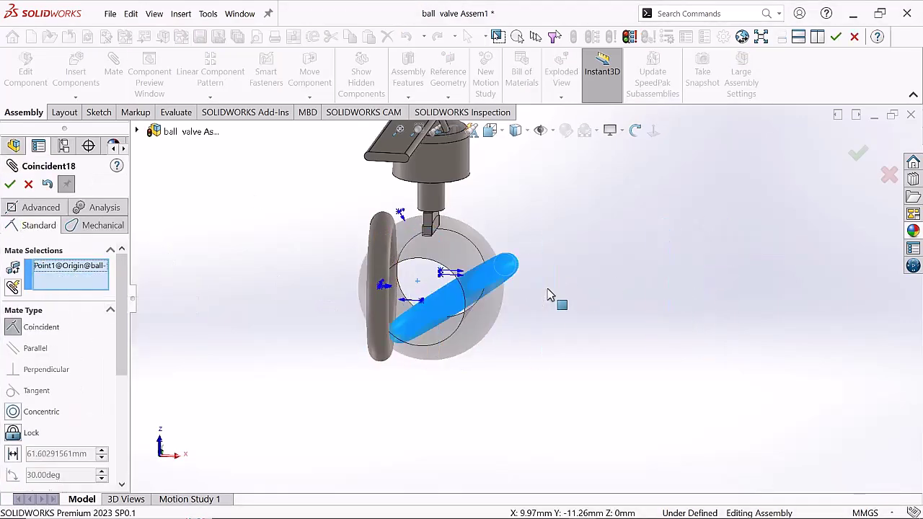
pyautogui.click(27, 185)
# Reselect the ball origin and O-ring face, then cancel the Coincident mate
pyautogui.moveTo(638, 299); pyautogui.dragTo(516, 354, button='middle')
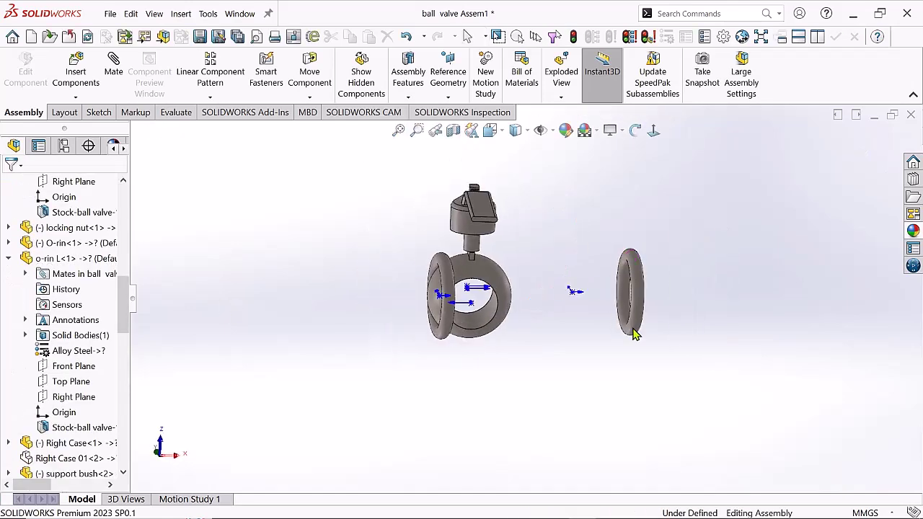
pyautogui.press('Return')
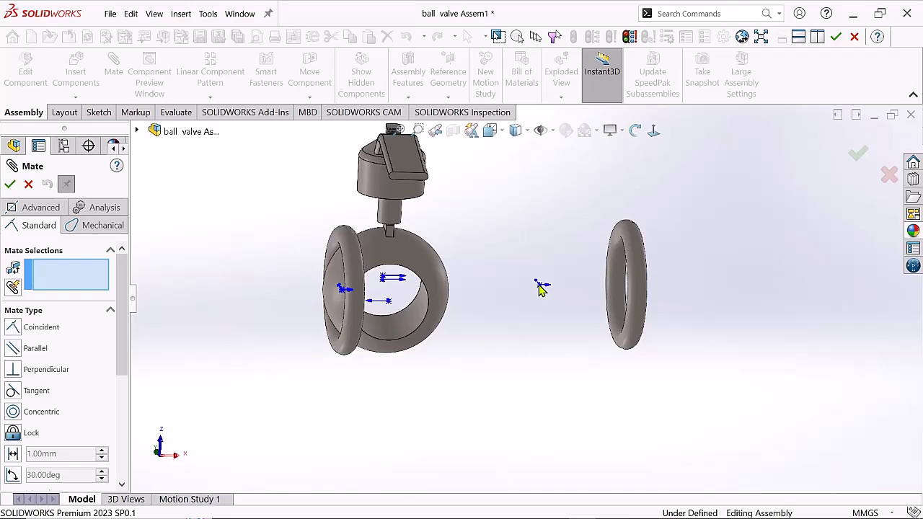
pyautogui.click(389, 304)
pyautogui.click(626, 303)
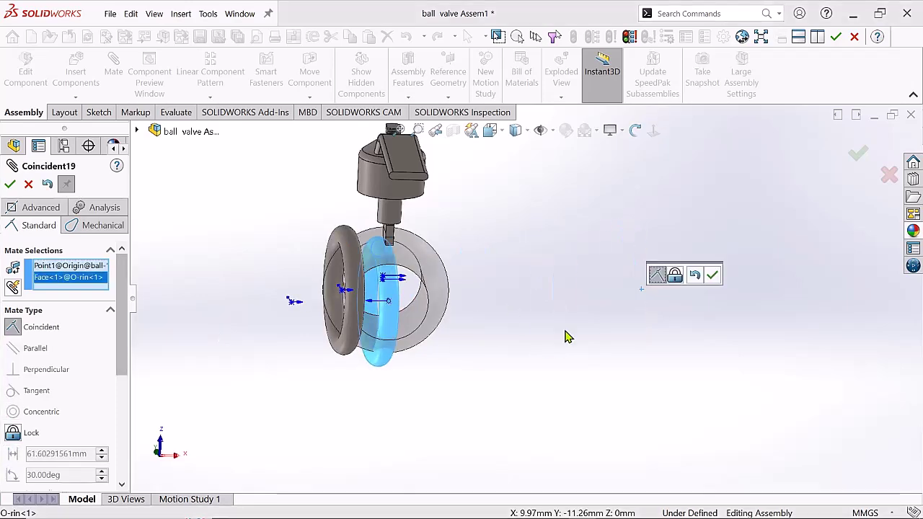
pyautogui.click(28, 184)
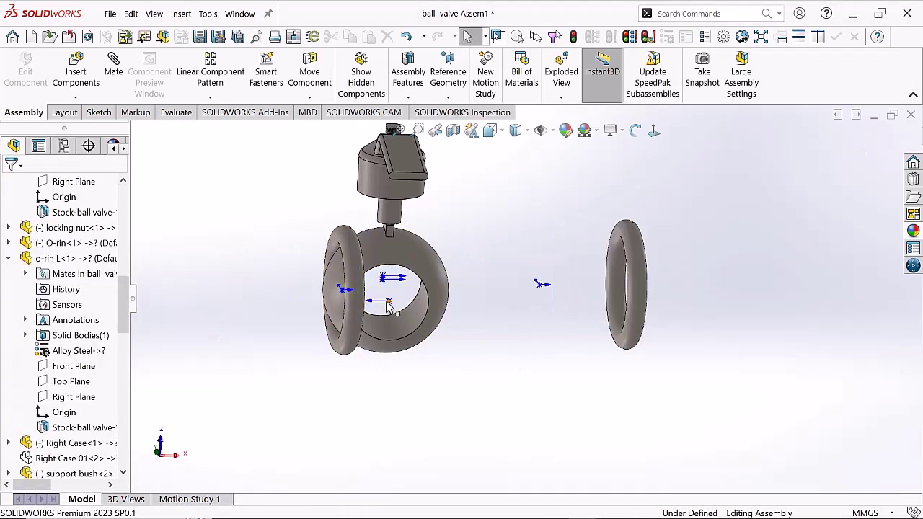
pyautogui.scroll(2, 459, 376)
pyautogui.scroll(6, 123, 252)
# Add a Coincident mate between the second O-ring's origin and the assembly origin
pyautogui.click(30, 314)
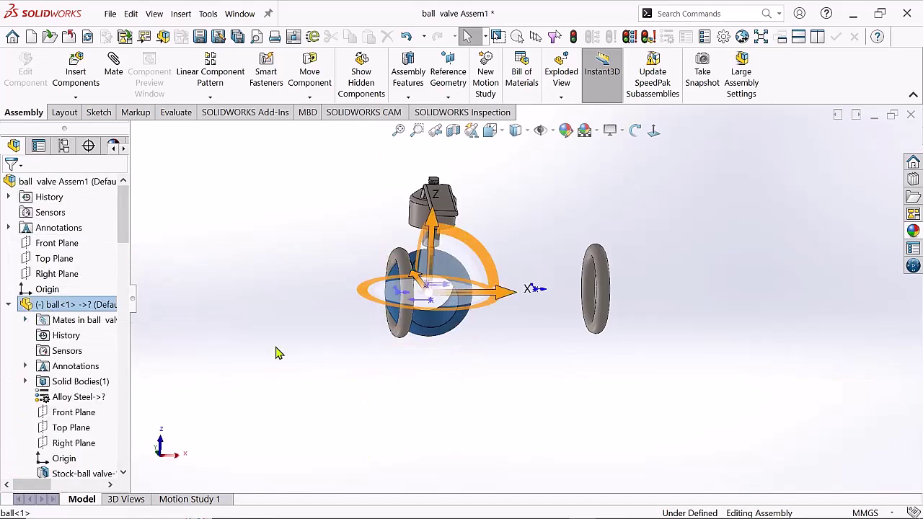
pyautogui.click(69, 350)
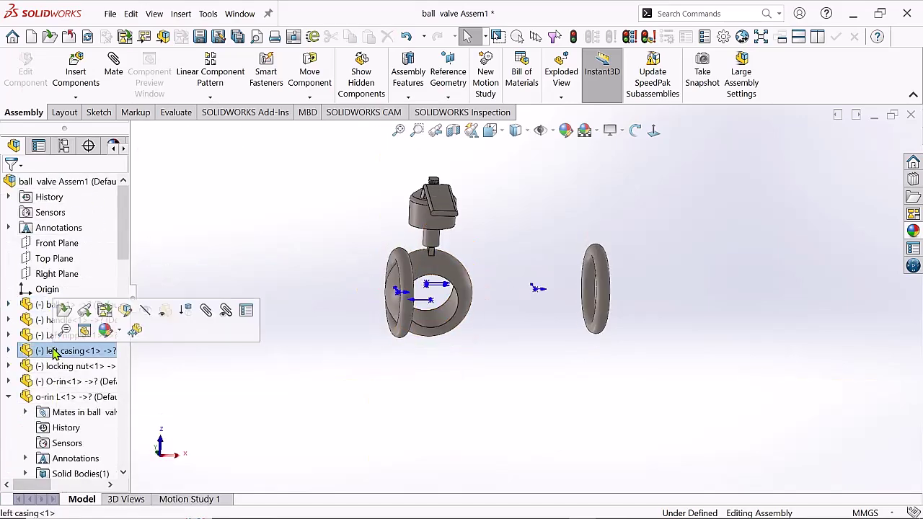
pyautogui.click(72, 319)
pyautogui.rightClick(70, 353)
pyautogui.click(324, 349)
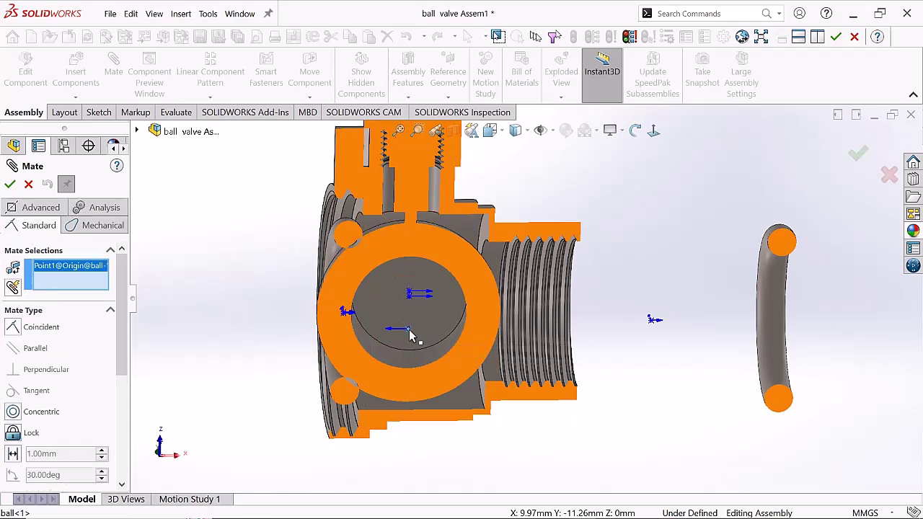
pyautogui.click(651, 318)
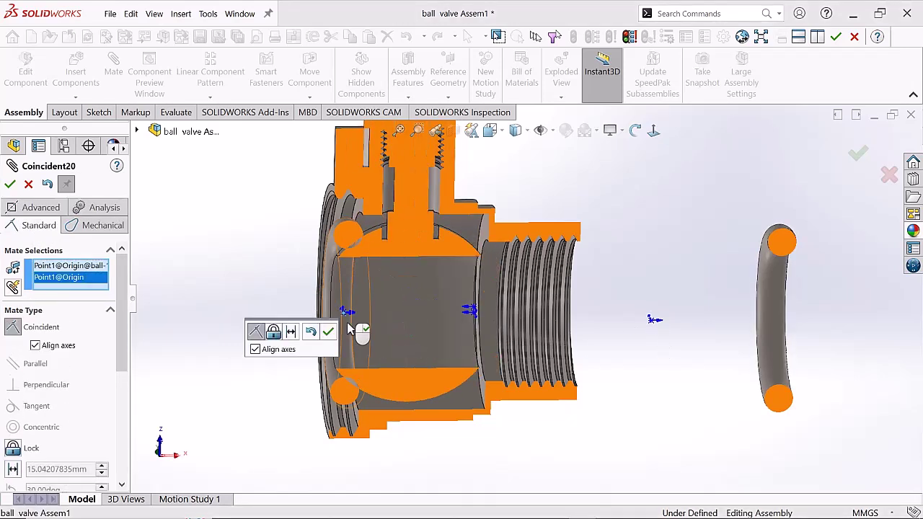
pyautogui.press('Return')
pyautogui.press('Return')
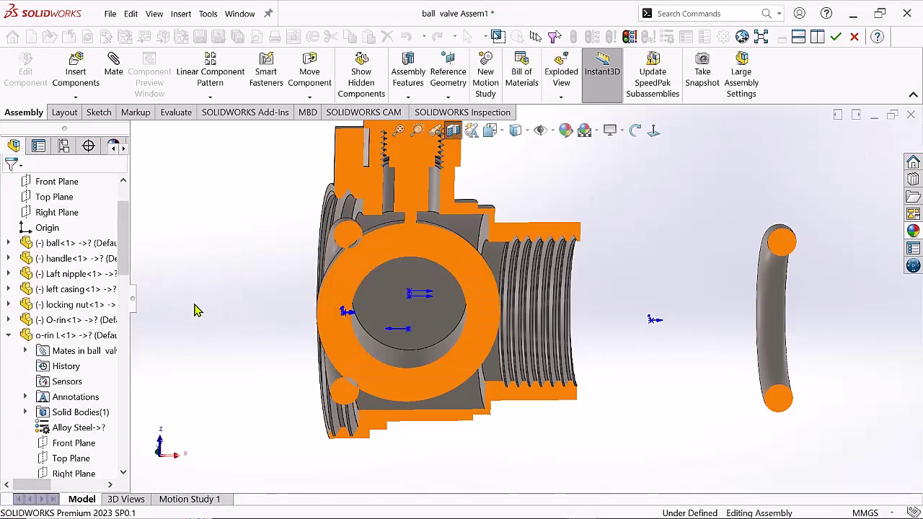
pyautogui.hotkey('ctrl', 'z')
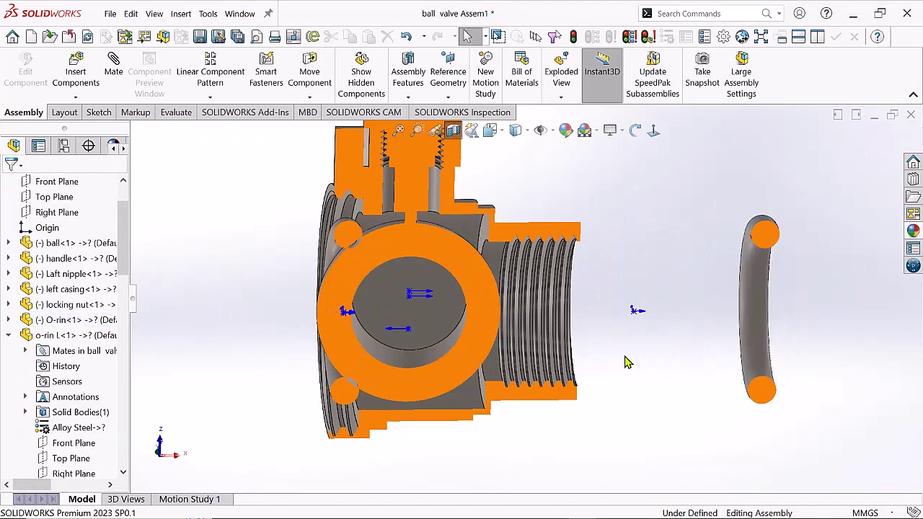
# Add a Tangent mate seating the second O-ring against the Right Case face
pyautogui.scroll(-3, 416, 234)
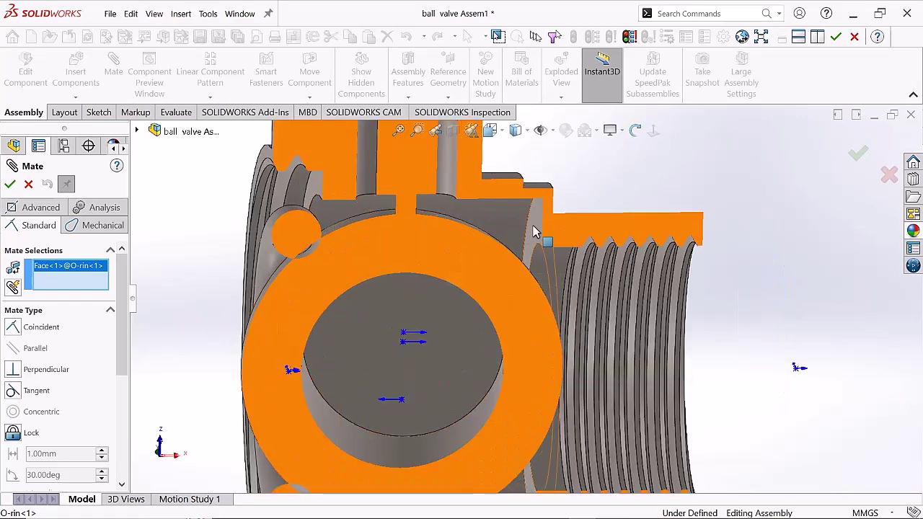
pyautogui.click(607, 236)
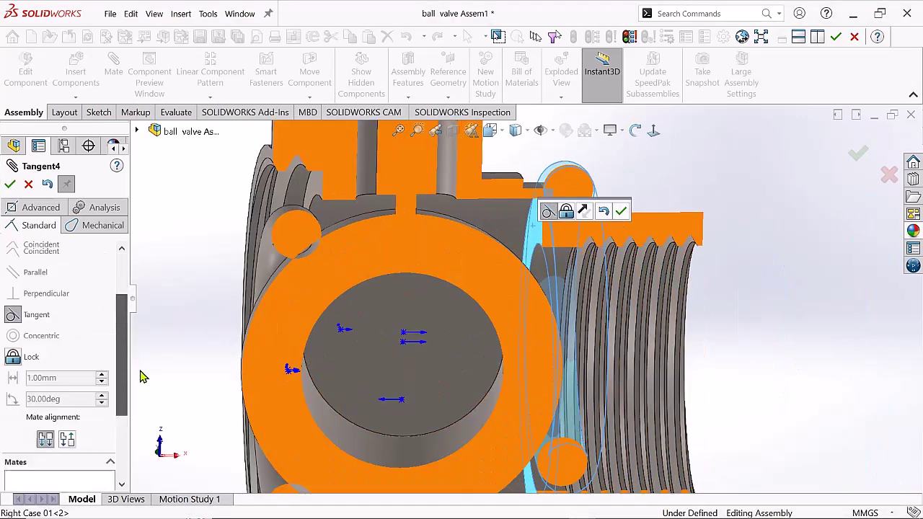
pyautogui.scroll(2, 526, 310)
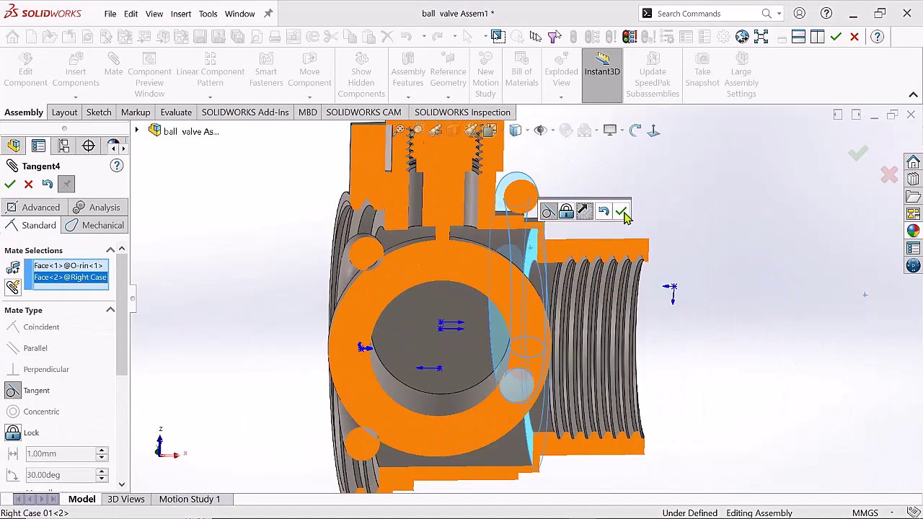
pyautogui.click(621, 211)
pyautogui.scroll(-2, 671, 313)
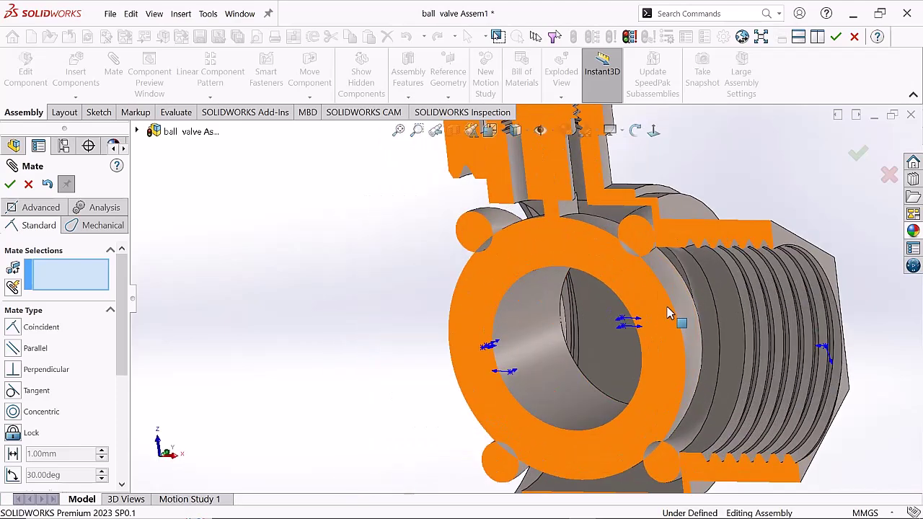
pyautogui.scroll(-1, 670, 313)
pyautogui.scroll(3, 699, 330)
pyautogui.press('Escape')
pyautogui.scroll(2, 537, 200)
pyautogui.moveTo(537, 199); pyautogui.dragTo(567, 302, button='middle')
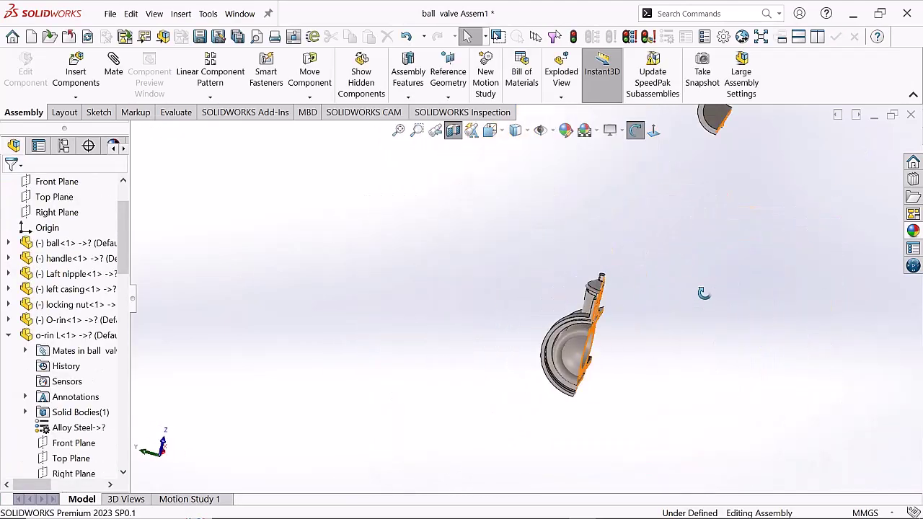
pyautogui.moveTo(469, 270); pyautogui.dragTo(504, 317, button='middle')
pyautogui.scroll(-2, 509, 324)
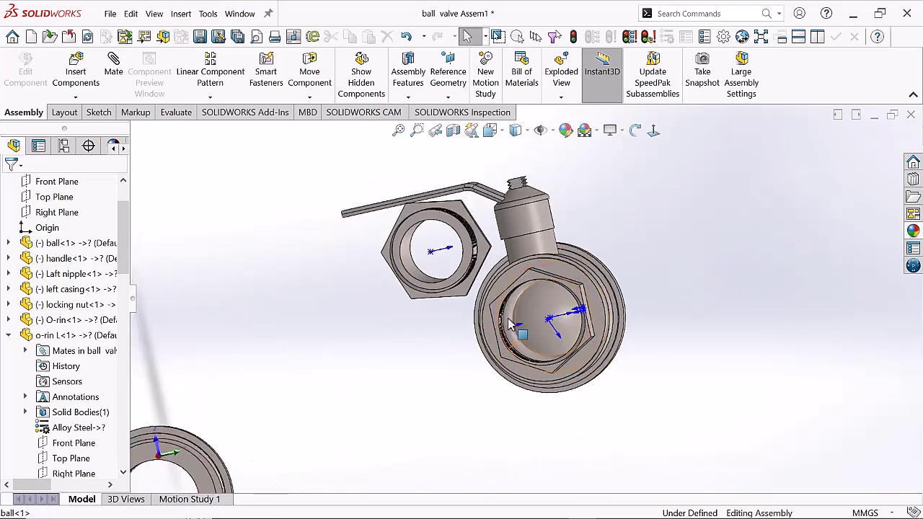
pyautogui.scroll(2, 671, 362)
pyautogui.moveTo(672, 362)
pyautogui.mouseDown(button='middle')
pyautogui.moveTo(335, 316)
pyautogui.moveTo(409, 300)
pyautogui.moveTo(527, 319)
pyautogui.mouseUp(button='middle')
pyautogui.scroll(3, 539, 307)
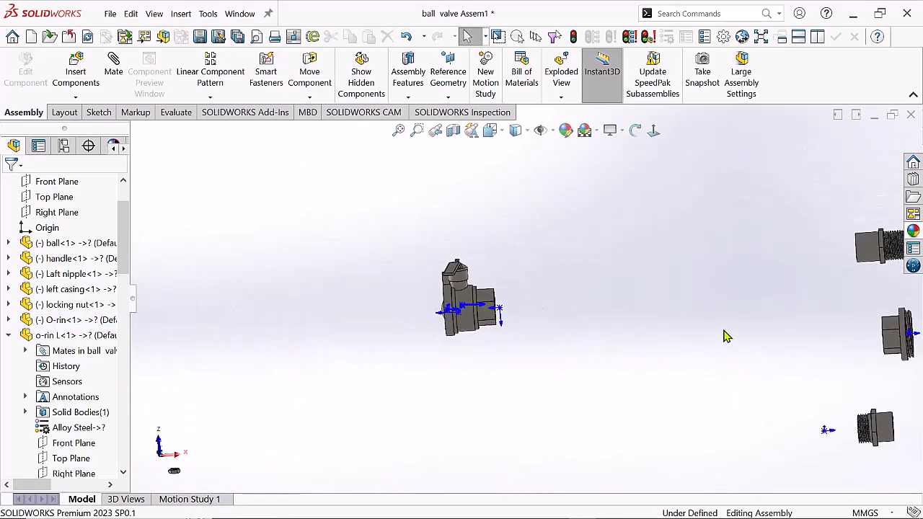
pyautogui.scroll(2, 726, 336)
pyautogui.moveTo(727, 336); pyautogui.dragTo(893, 421, button='middle')
pyautogui.scroll(-2, 642, 263)
pyautogui.click(457, 268)
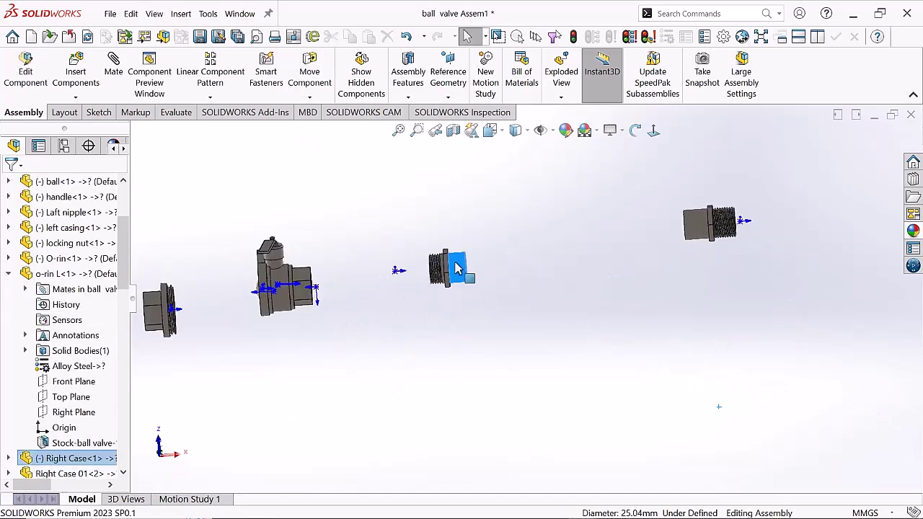
pyautogui.scroll(2, 384, 350)
pyautogui.scroll(-2, 384, 350)
# Seat the left casing on the valve with Concentric and Coincident mates
pyautogui.scroll(2, 323, 410)
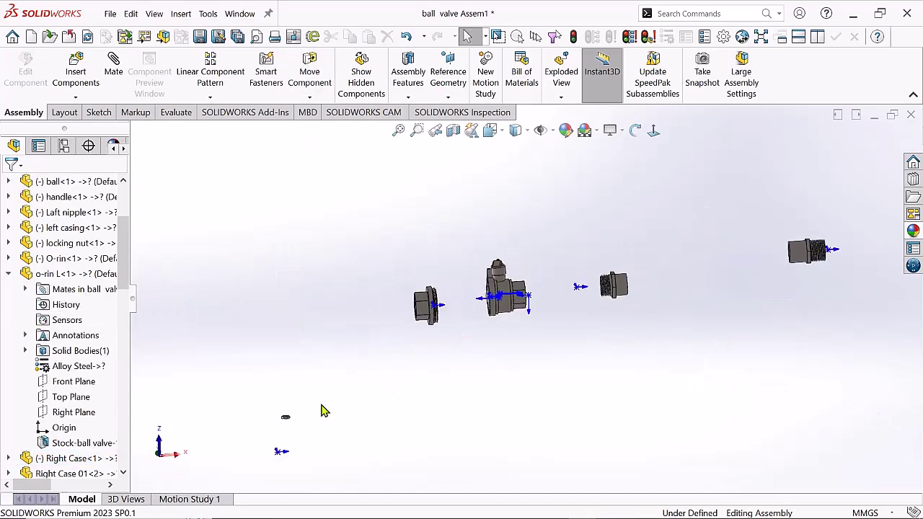
pyautogui.scroll(3, 867, 308)
pyautogui.scroll(-2, 526, 298)
pyautogui.scroll(-2, 295, 312)
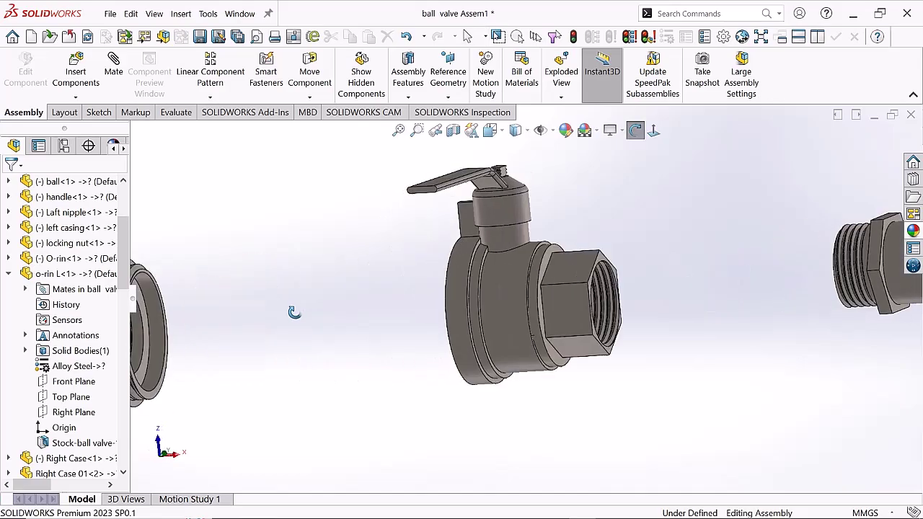
pyautogui.scroll(-2, 382, 305)
pyautogui.scroll(-3, 289, 244)
pyautogui.click(197, 231)
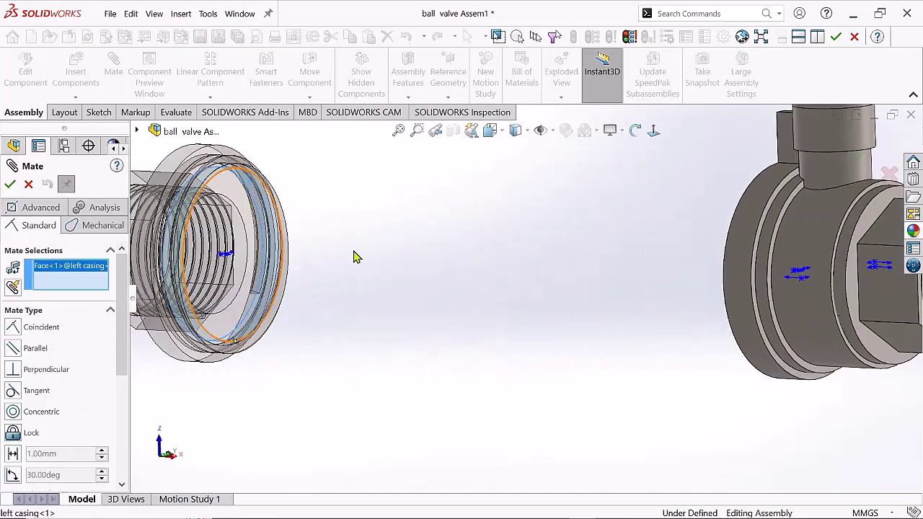
pyautogui.scroll(-3, 563, 257)
pyautogui.click(587, 226)
pyautogui.press('Return')
pyautogui.scroll(-2, 633, 267)
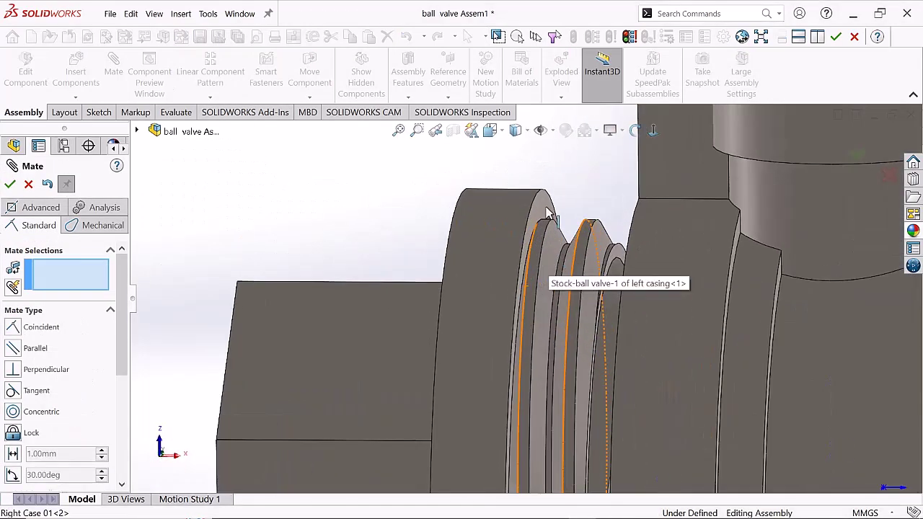
pyautogui.click(552, 206)
pyautogui.click(655, 199)
pyautogui.press('Return')
# Mate a nipple to the right case with Concentric and seating mates
pyautogui.scroll(4, 642, 291)
pyautogui.scroll(2, 641, 290)
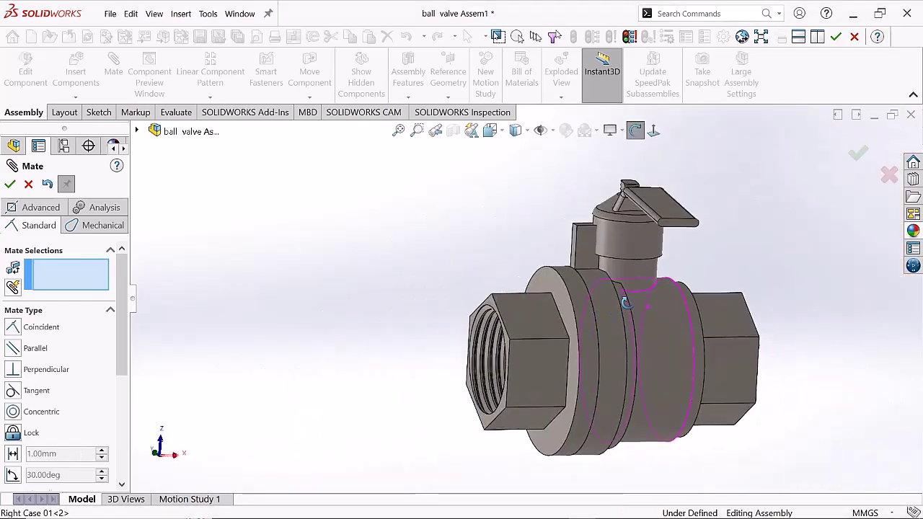
pyautogui.scroll(2, 742, 336)
pyautogui.scroll(-3, 783, 335)
pyautogui.scroll(-2, 565, 303)
pyautogui.click(565, 303)
pyautogui.scroll(3, 358, 336)
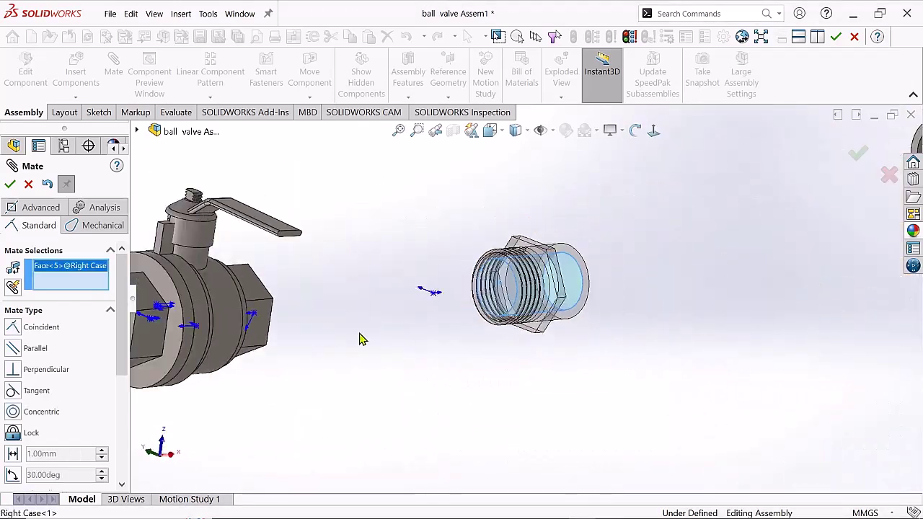
pyautogui.scroll(-5, 441, 274)
pyautogui.click(441, 274)
pyautogui.press('Return')
pyautogui.scroll(3, 518, 270)
pyautogui.click(532, 216)
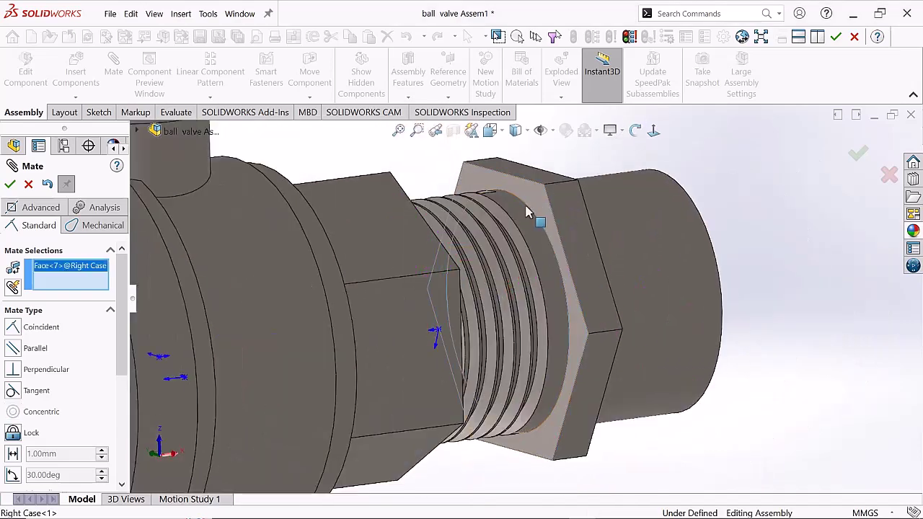
pyautogui.click(505, 238)
pyautogui.press('Return')
# Mate the Laft nipple concentric into the left casing bore and seat it
pyautogui.scroll(4, 641, 253)
pyautogui.scroll(-3, 432, 295)
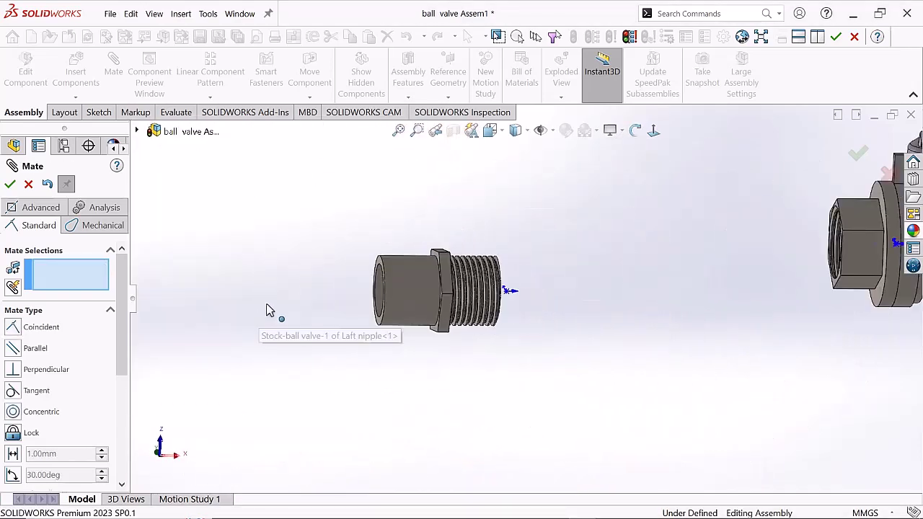
pyautogui.scroll(-2, 410, 300)
pyautogui.click(410, 299)
pyautogui.scroll(4, 649, 285)
pyautogui.scroll(-4, 577, 292)
pyautogui.click(577, 292)
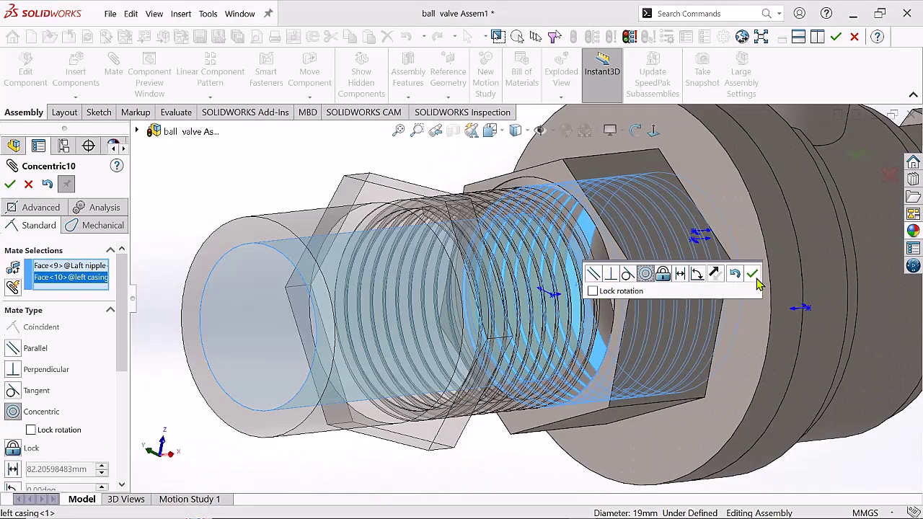
pyautogui.press('Return')
pyautogui.click(587, 299)
pyautogui.click(588, 299)
pyautogui.press('Return')
pyautogui.scroll(3, 587, 300)
pyautogui.moveTo(588, 299); pyautogui.dragTo(648, 238, button='middle')
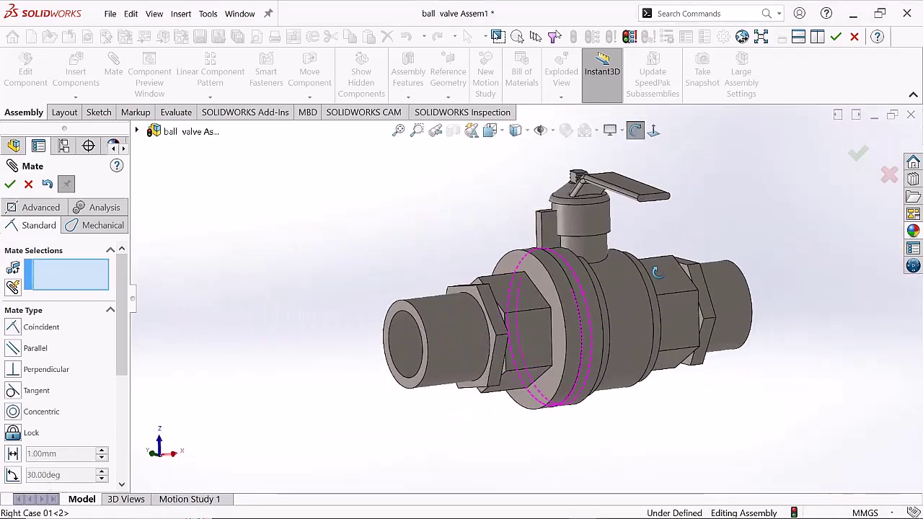
pyautogui.press('Escape')
pyautogui.click(620, 210)
# Turn on RealView rendering and apply burnished steel to the right case
pyautogui.click(613, 243)
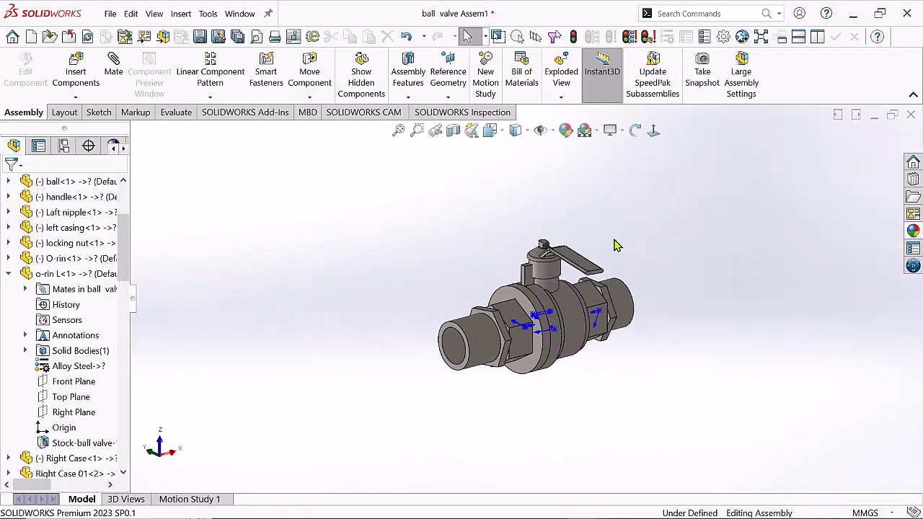
pyautogui.press('f')
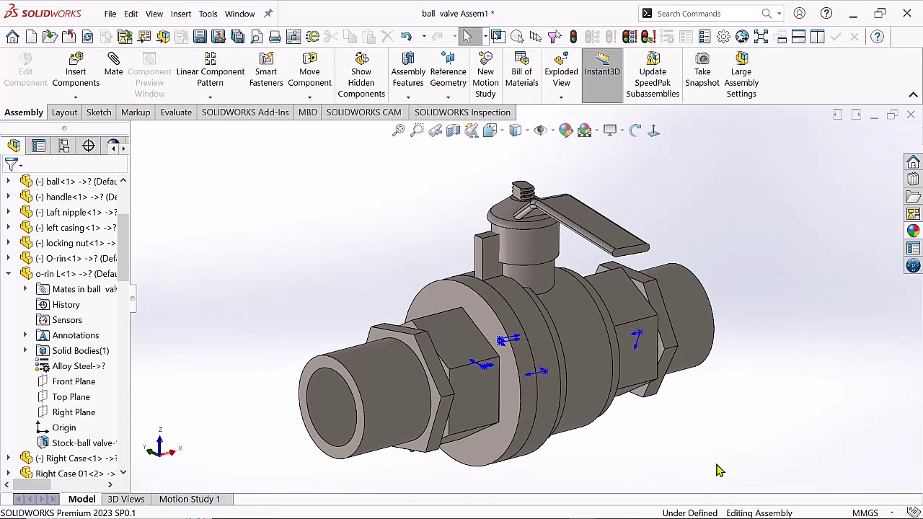
pyautogui.moveTo(717, 470); pyautogui.dragTo(587, 349, button='middle')
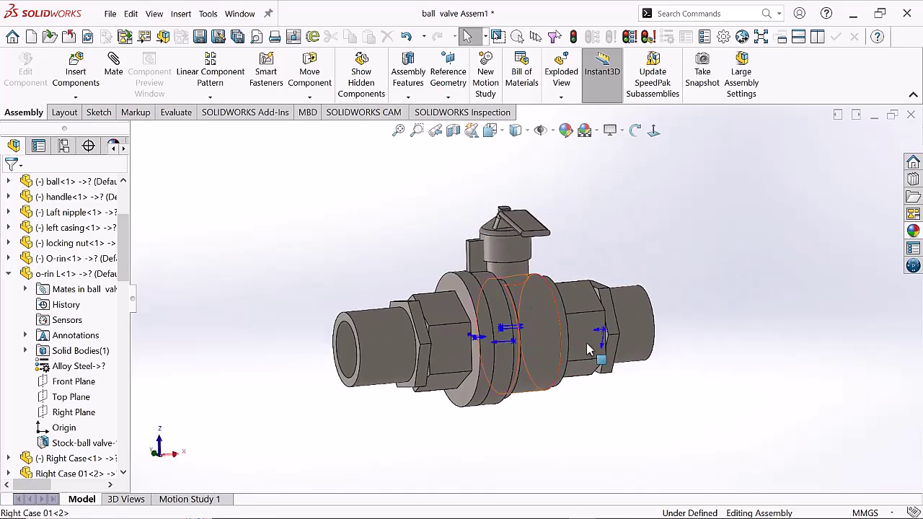
pyautogui.moveTo(598, 288); pyautogui.dragTo(532, 264, button='middle')
pyautogui.click(552, 131)
pyautogui.click(610, 149)
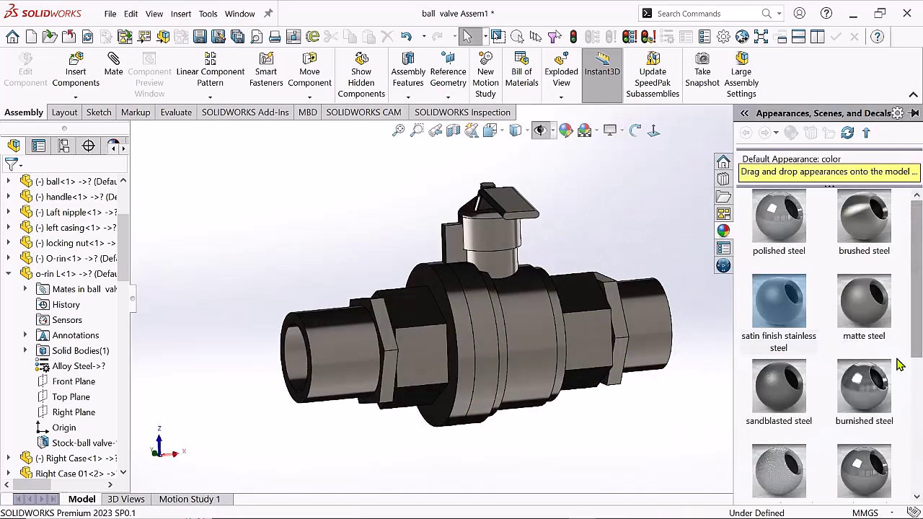
pyautogui.moveTo(863, 385); pyautogui.dragTo(589, 312)
# Change a view display setting and rotate the valve to a new angle
pyautogui.click(610, 130)
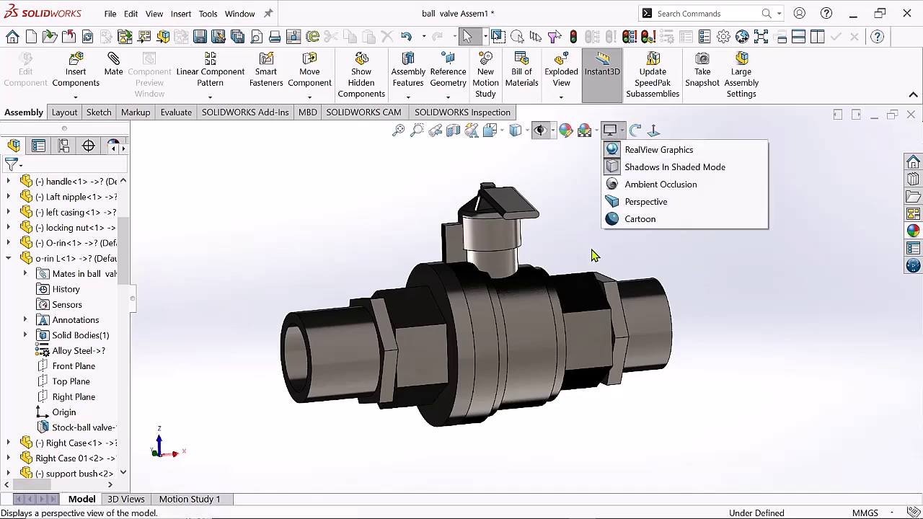
pyautogui.click(634, 200)
pyautogui.click(635, 130)
pyautogui.moveTo(498, 281)
pyautogui.mouseDown()
pyautogui.moveTo(531, 283)
pyautogui.moveTo(519, 305)
pyautogui.mouseUp()
pyautogui.click(635, 130)
pyautogui.scroll(-3, 576, 319)
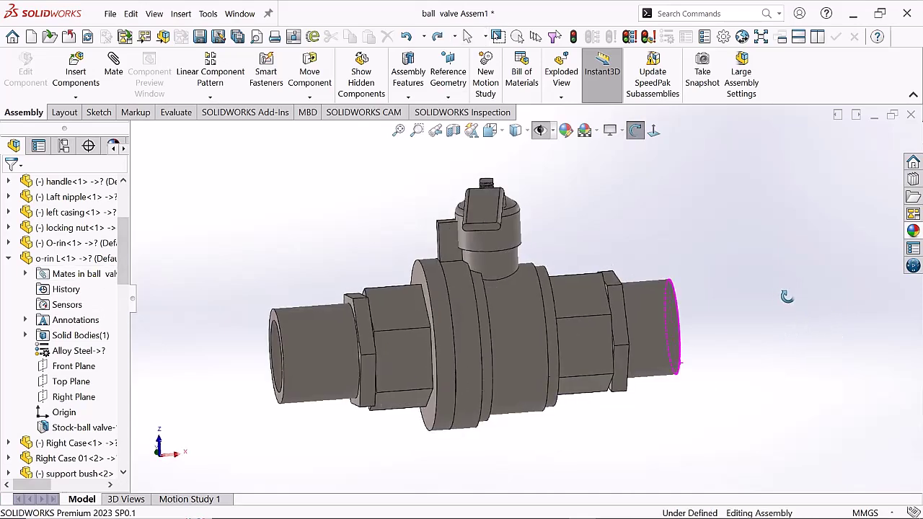
# Mate the locking nut face concentric to the valve pin thread face
pyautogui.scroll(5, 787, 237)
pyautogui.scroll(-5, 649, 194)
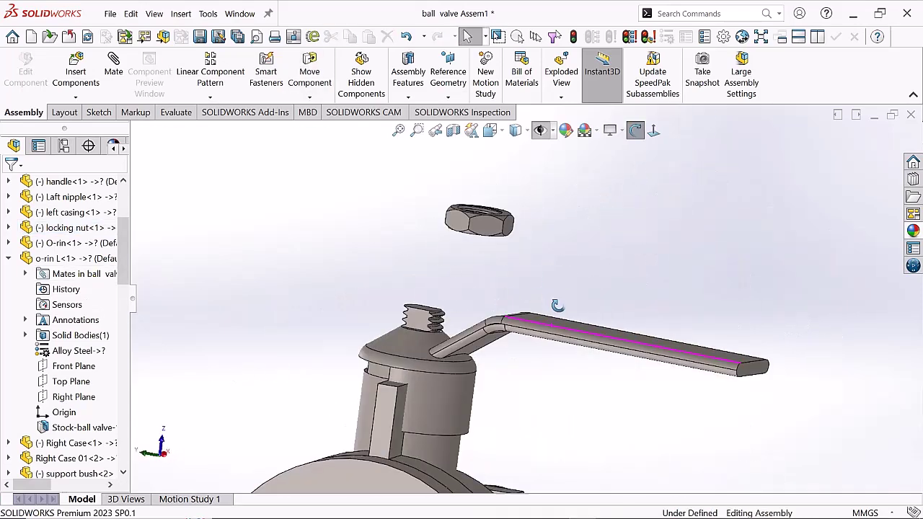
pyautogui.scroll(-5, 563, 216)
pyautogui.scroll(-2, 505, 216)
pyautogui.click(540, 227)
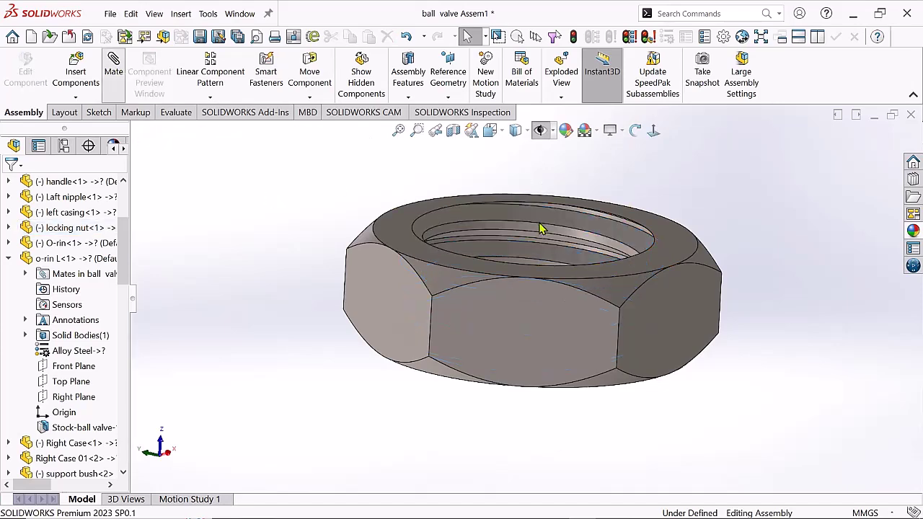
pyautogui.click(526, 237)
pyautogui.scroll(3, 508, 339)
pyautogui.scroll(-3, 548, 238)
pyautogui.click(515, 228)
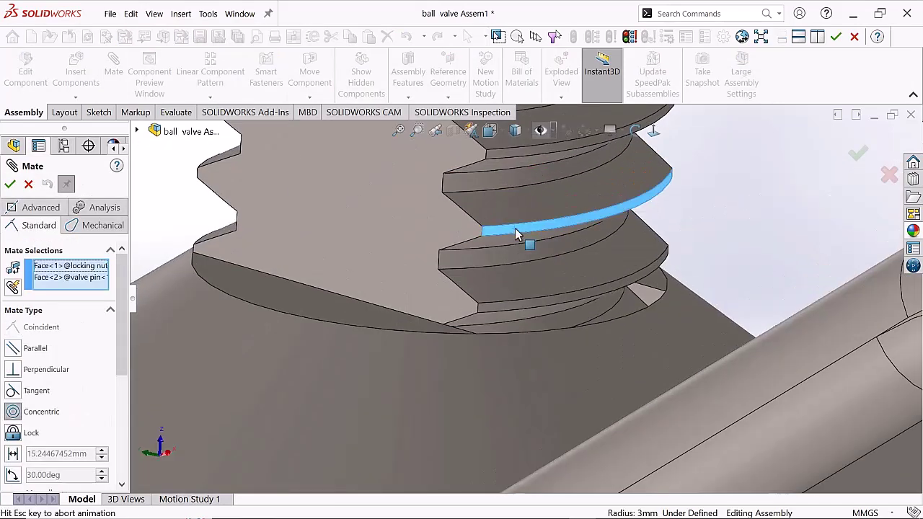
pyautogui.scroll(3, 534, 223)
pyautogui.click(715, 212)
# Add a second mate between the thread face and the nut face, then exit mating
pyautogui.scroll(-3, 525, 339)
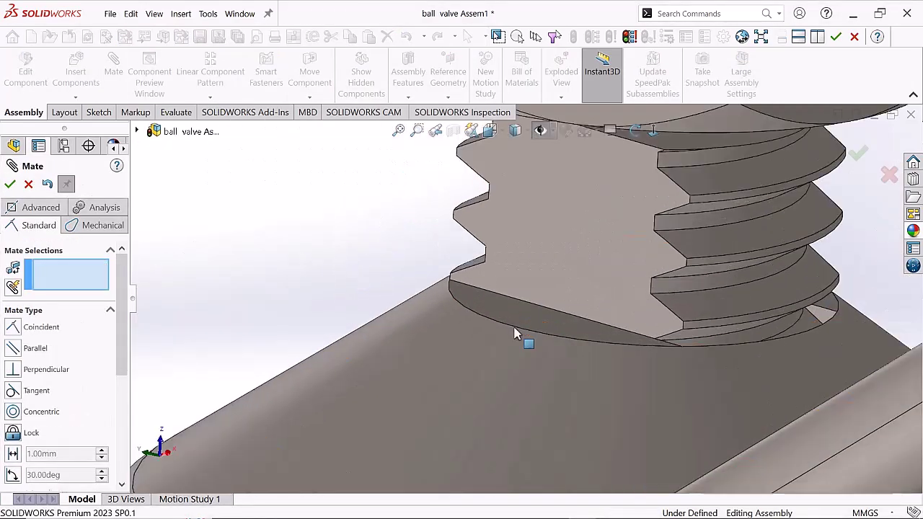
pyautogui.click(496, 323)
pyautogui.scroll(3, 437, 239)
pyautogui.click(437, 239)
pyautogui.scroll(5, 461, 346)
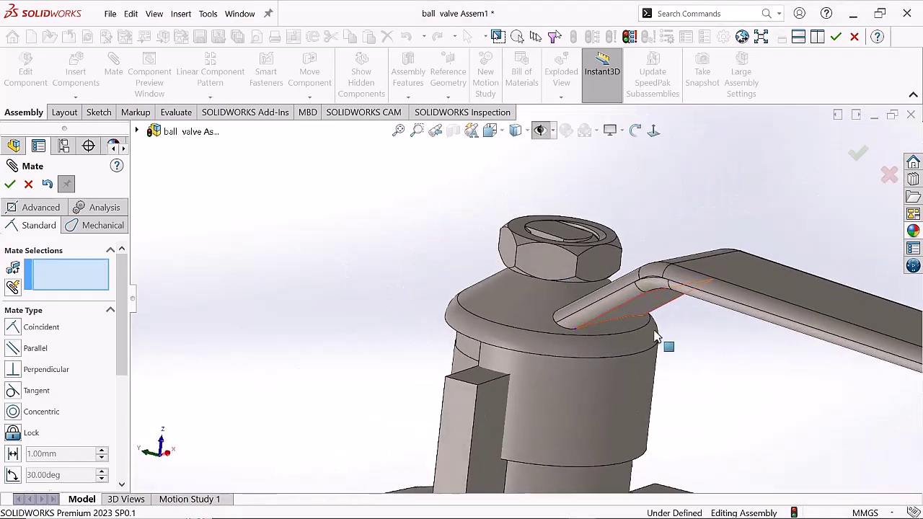
pyautogui.press('Escape')
pyautogui.press('Escape')
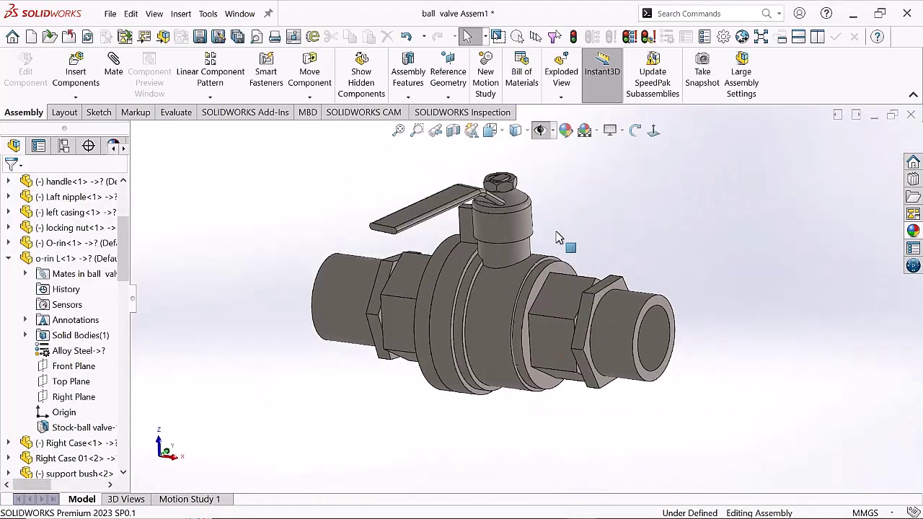
# Orbit the valve assembly back to a front view and start a new exploded view
pyautogui.click(541, 230)
pyautogui.moveTo(749, 270); pyautogui.dragTo(537, 253, button='middle')
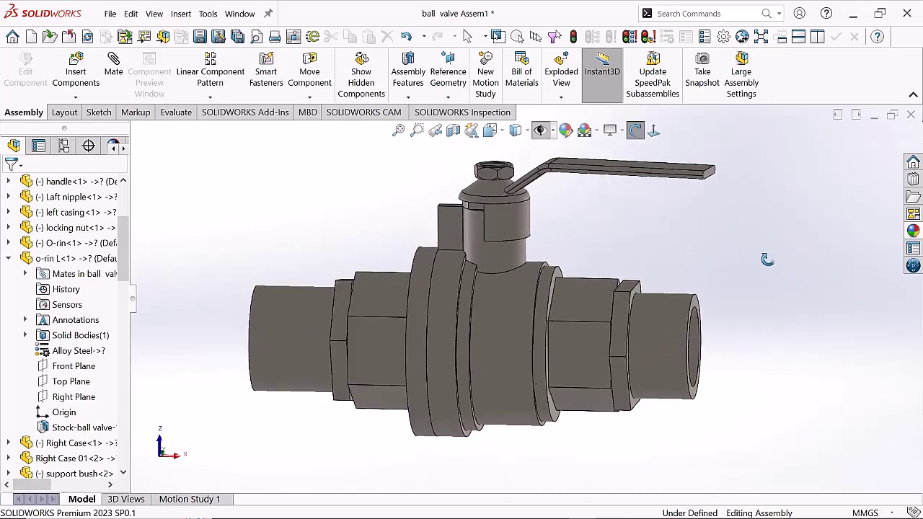
pyautogui.scroll(2, 537, 252)
pyautogui.moveTo(408, 258)
pyautogui.mouseDown(button='middle')
pyautogui.moveTo(447, 341)
pyautogui.moveTo(483, 339)
pyautogui.mouseUp(button='middle')
pyautogui.scroll(2, 447, 342)
pyautogui.moveTo(483, 339); pyautogui.dragTo(381, 323)
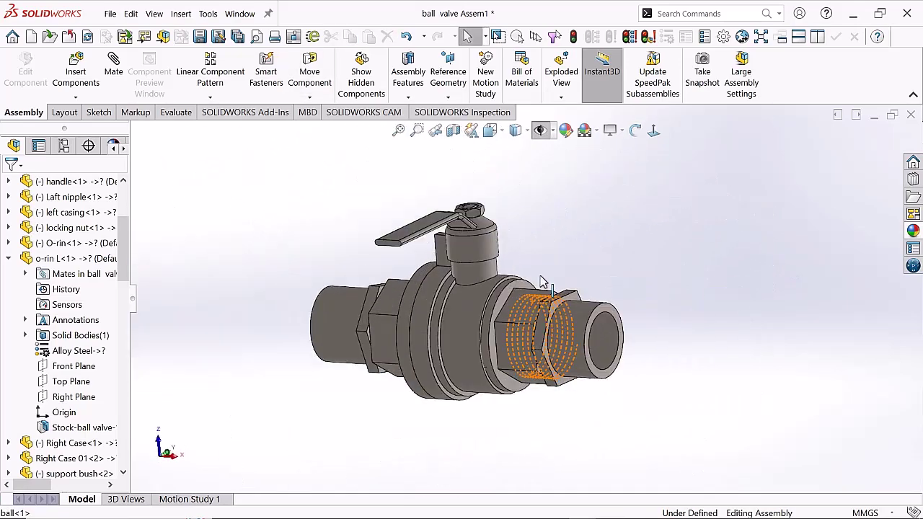
pyautogui.press('Escape')
pyautogui.scroll(1, 382, 324)
pyautogui.scroll(-1, 568, 212)
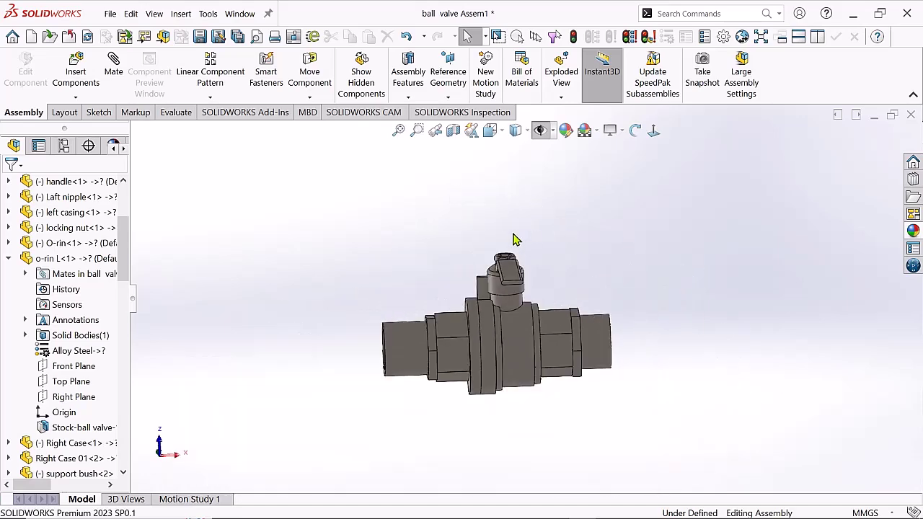
pyautogui.click(561, 72)
# Add the first explode step lifting the handle upward along Z
pyautogui.click(504, 268)
pyautogui.scroll(2, 522, 200)
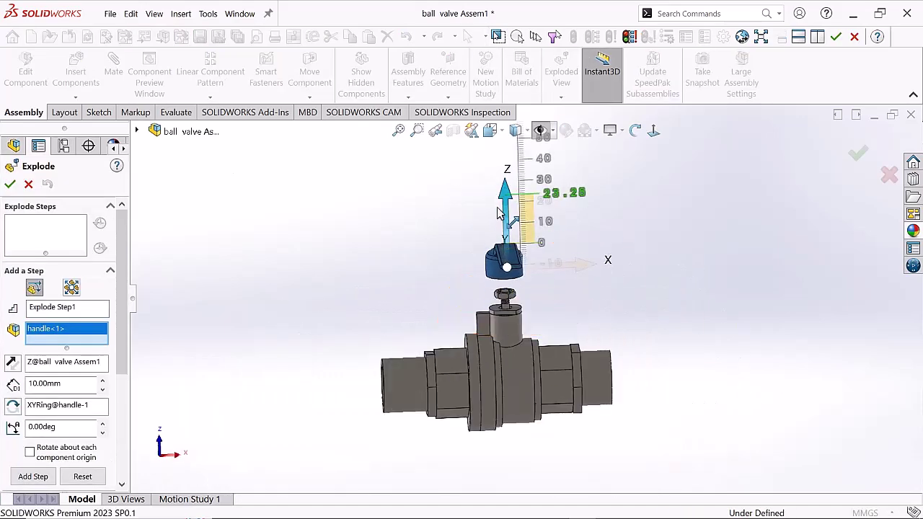
pyautogui.moveTo(522, 199); pyautogui.dragTo(437, 288)
pyautogui.click(10, 183)
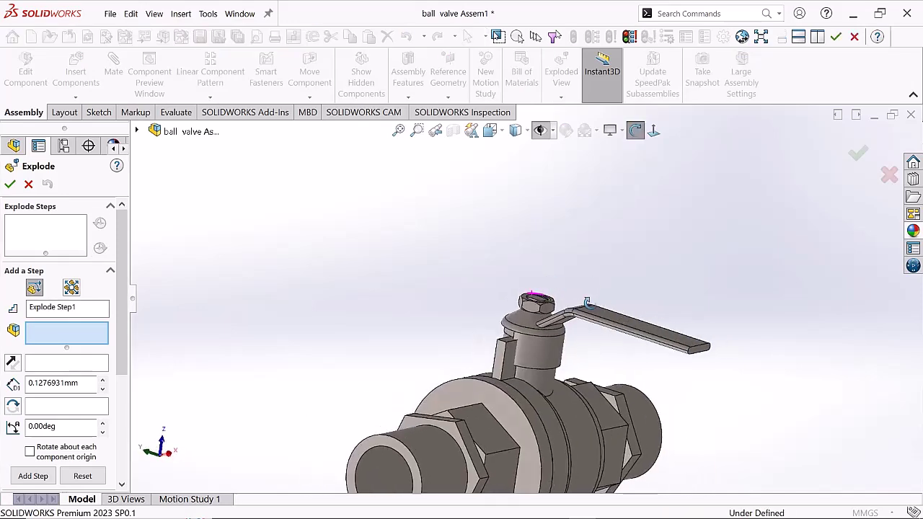
# Lift the locking nut about 24 mm upward and raise the support bush
pyautogui.click(504, 261)
pyautogui.moveTo(521, 238); pyautogui.dragTo(531, 155)
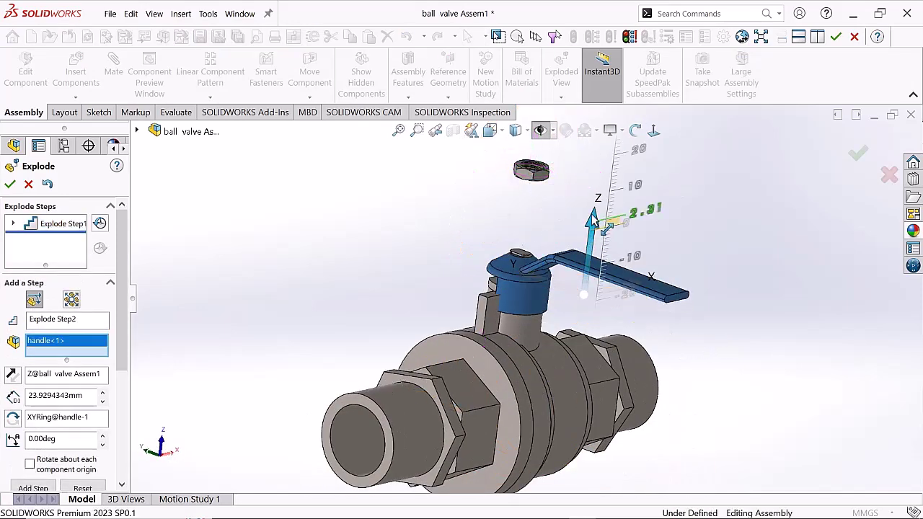
pyautogui.scroll(-2, 599, 253)
pyautogui.scroll(-1, 537, 303)
pyautogui.click(537, 303)
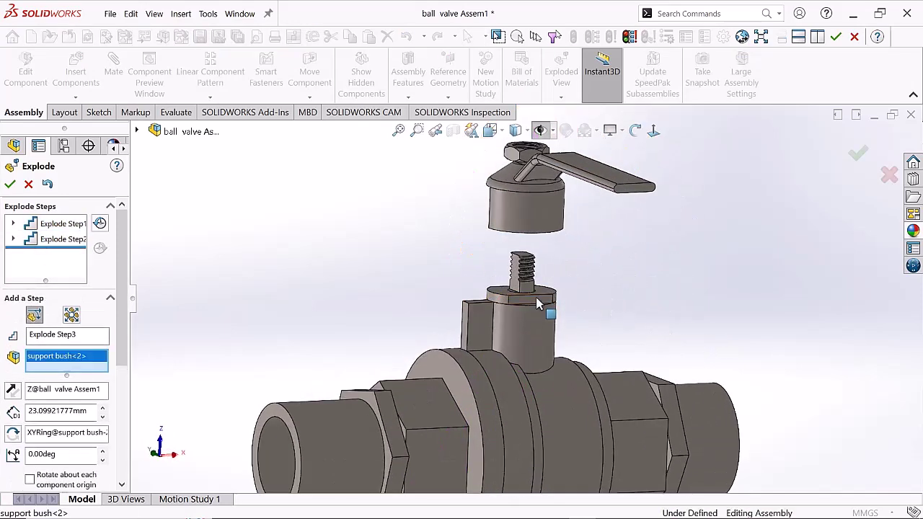
pyautogui.moveTo(531, 183); pyautogui.dragTo(531, 177)
pyautogui.scroll(-3, 533, 267)
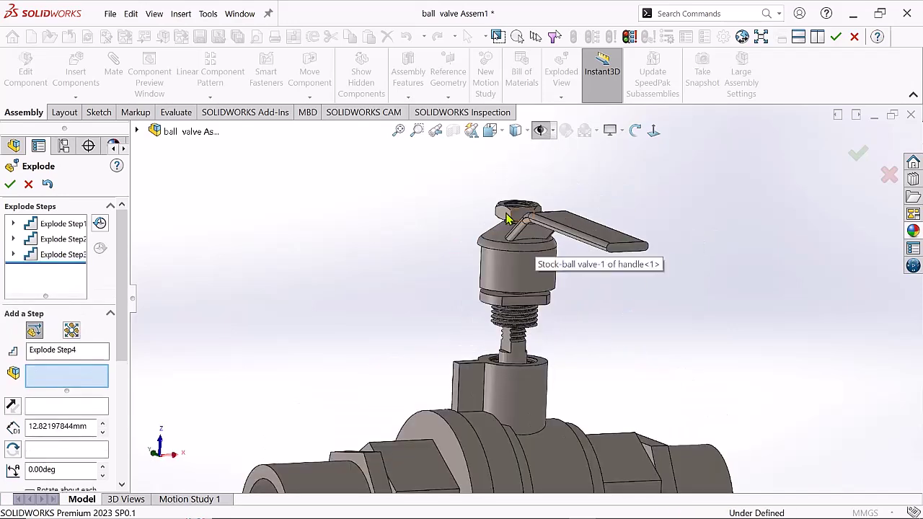
# Raise the handle higher above the body and lift the support bush clear
pyautogui.click(519, 289)
pyautogui.click(563, 317)
pyautogui.moveTo(582, 259); pyautogui.dragTo(716, 175)
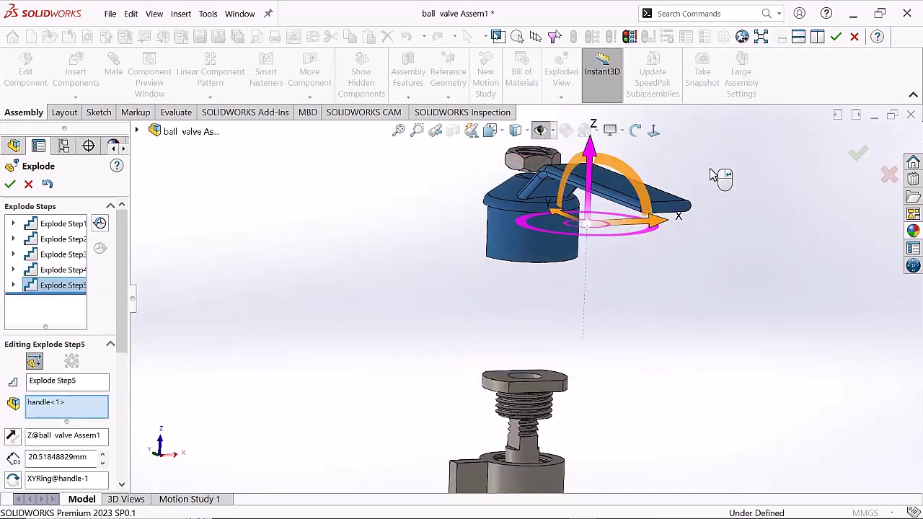
pyautogui.click(533, 379)
pyautogui.moveTo(561, 248); pyautogui.dragTo(561, 244)
pyautogui.scroll(3, 519, 288)
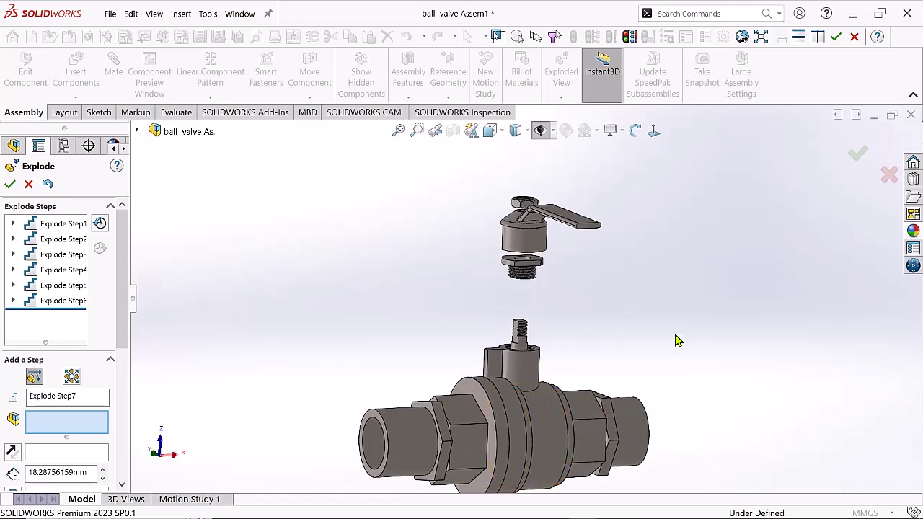
pyautogui.scroll(-2, 472, 354)
# Pull the valve pin up and slide the right case and valve body to the right
pyautogui.moveTo(476, 260); pyautogui.dragTo(476, 231)
pyautogui.scroll(2, 519, 411)
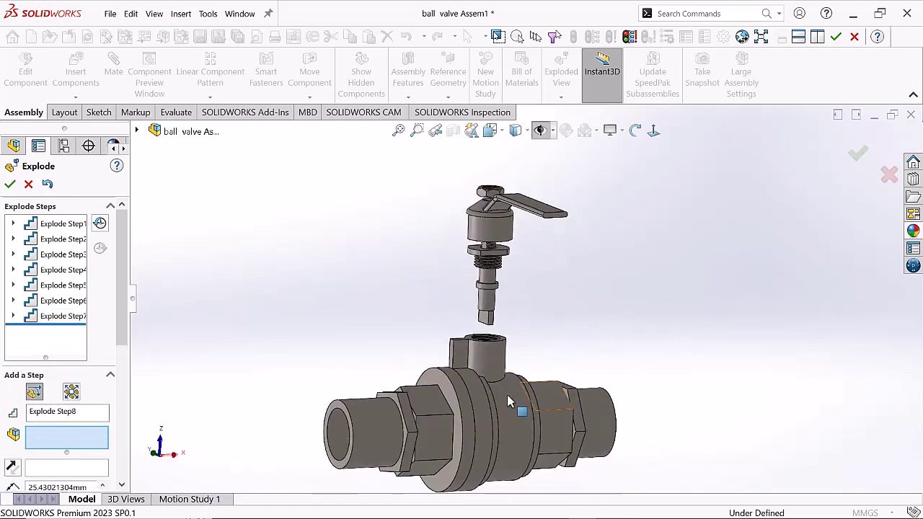
pyautogui.scroll(-2, 483, 400)
pyautogui.moveTo(677, 422); pyautogui.dragTo(762, 315)
pyautogui.scroll(2, 762, 315)
pyautogui.click(526, 340)
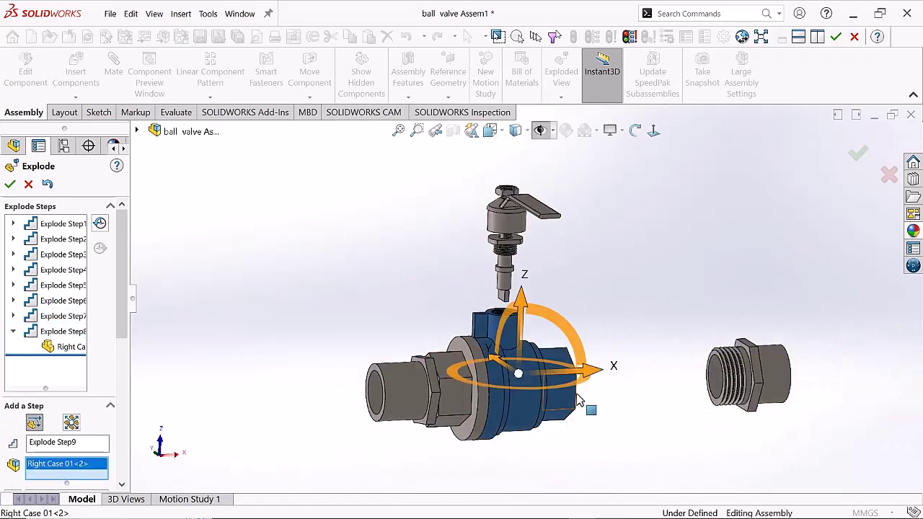
pyautogui.moveTo(598, 367); pyautogui.dragTo(651, 337)
# Pull the left nipple and left casing to the left, then finish the exploded view
pyautogui.click(414, 361)
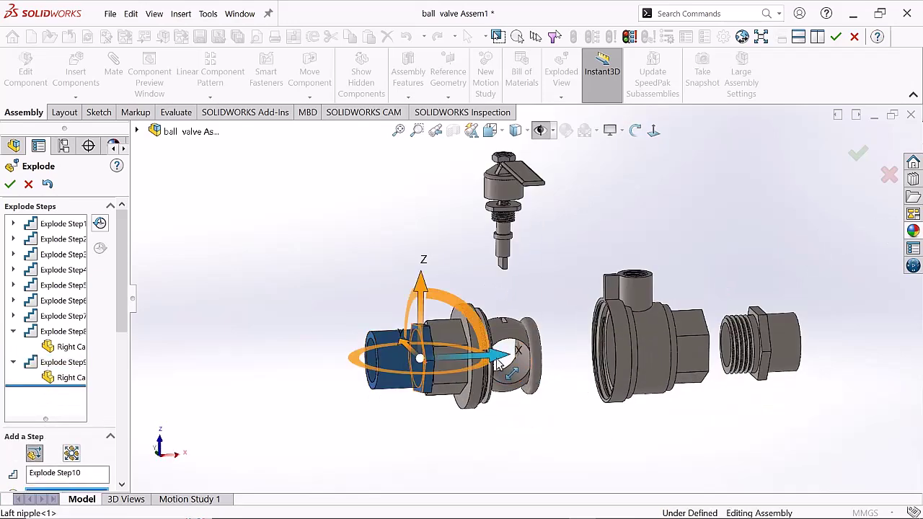
pyautogui.moveTo(433, 353); pyautogui.dragTo(238, 357)
pyautogui.click(494, 364)
pyautogui.moveTo(494, 364); pyautogui.dragTo(339, 360)
pyautogui.scroll(2, 433, 346)
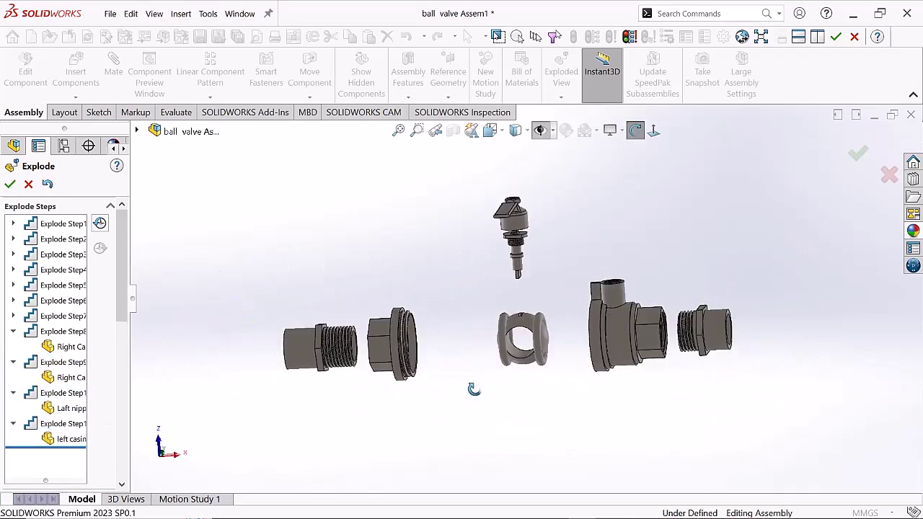
pyautogui.scroll(-2, 465, 339)
pyautogui.click(465, 339)
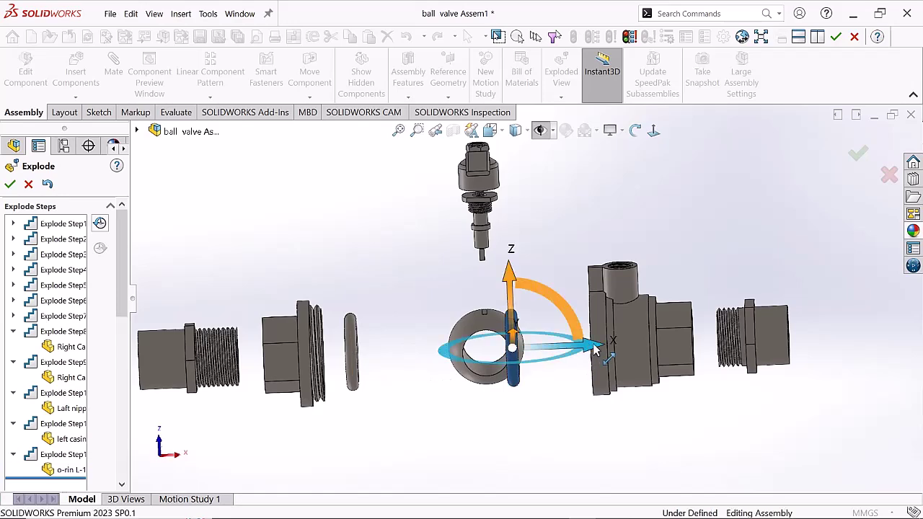
pyautogui.moveTo(707, 406); pyautogui.dragTo(543, 441, button='middle')
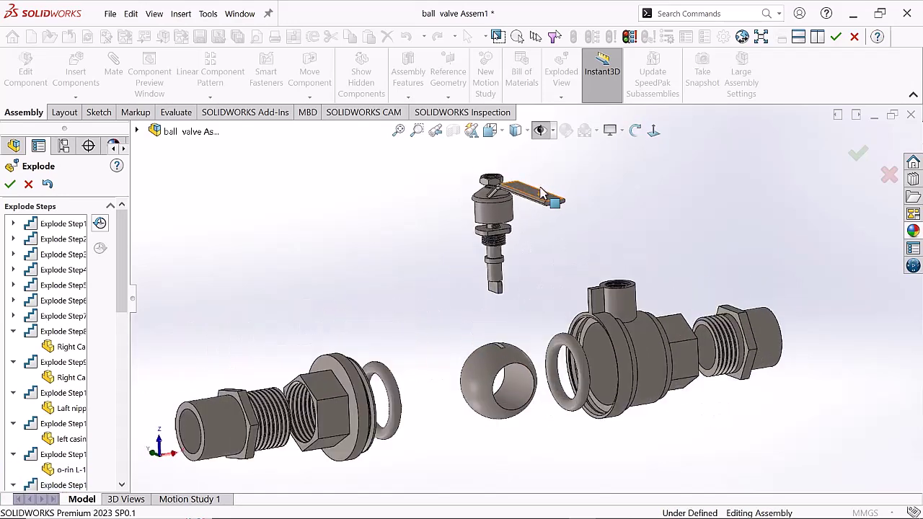
pyautogui.click(9, 186)
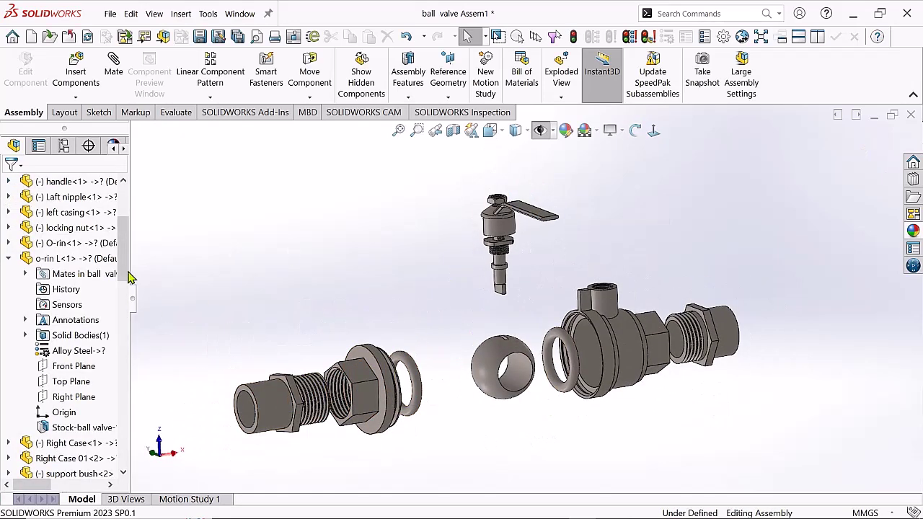
pyautogui.click(65, 181)
# Animate the explode collapse and play it in reverse and forward
pyautogui.rightClick(65, 181)
pyautogui.click(92, 209)
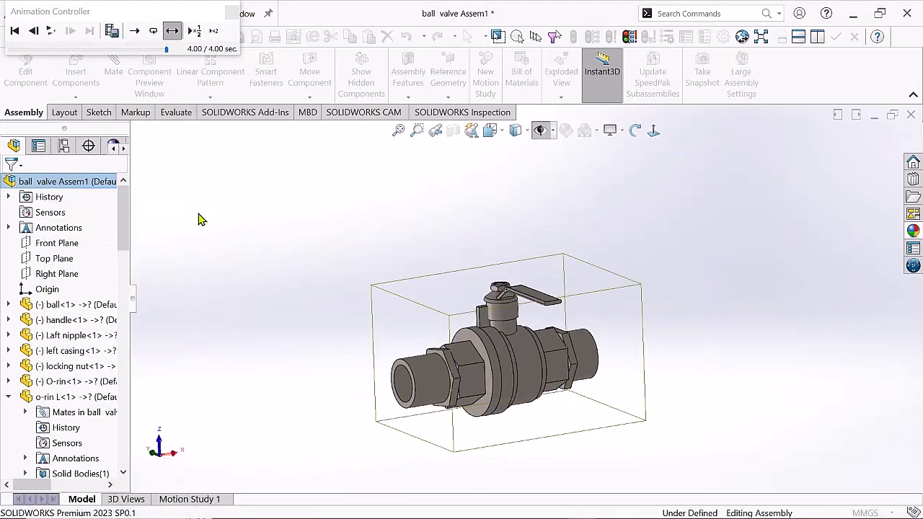
pyautogui.click(34, 32)
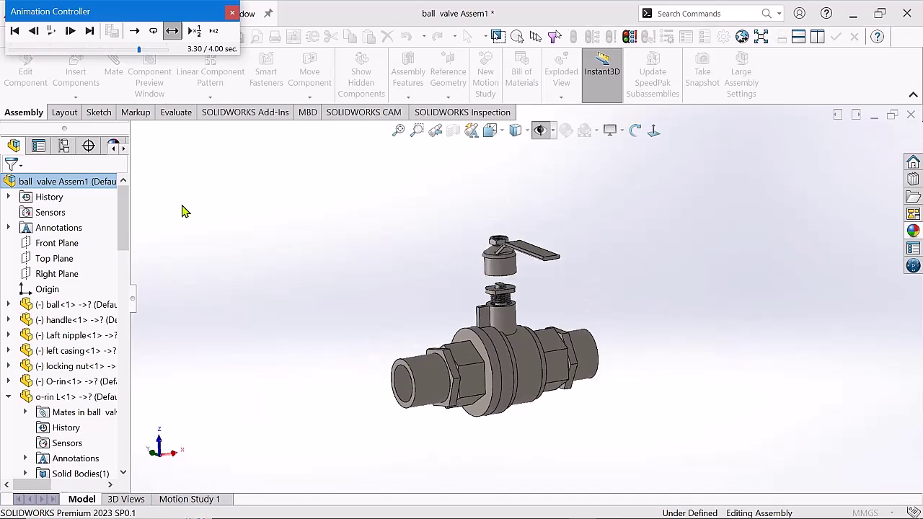
pyautogui.click(52, 32)
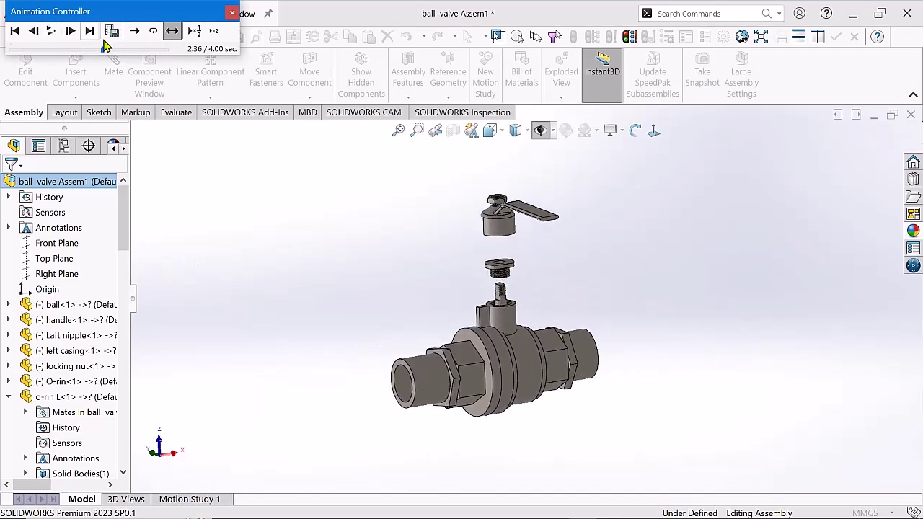
# Save the animation as an AVI in the Ball valve part folder and play it to the end
pyautogui.click(111, 32)
pyautogui.doubleClick(70, 123)
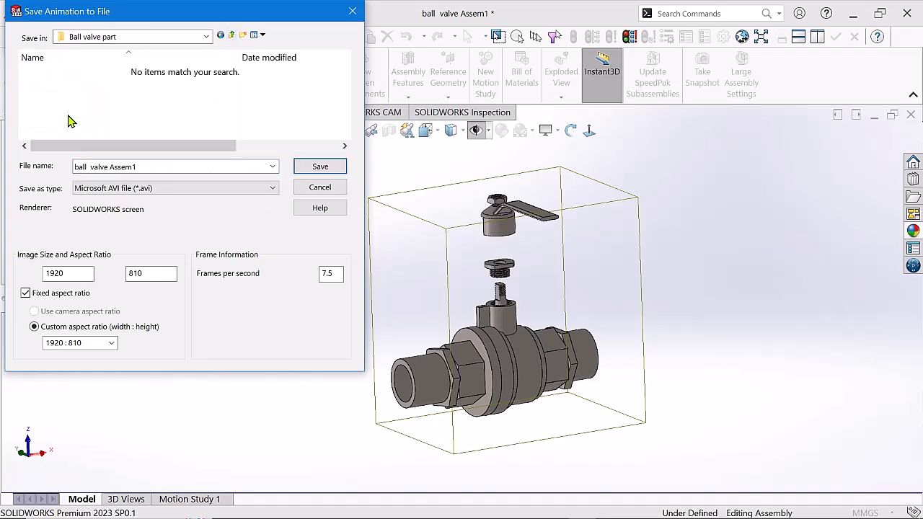
pyautogui.click(319, 166)
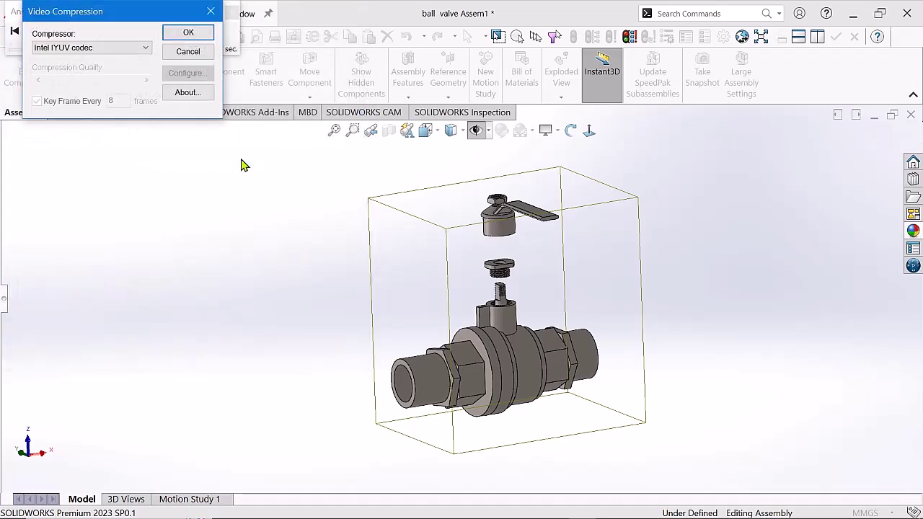
pyautogui.press('Return')
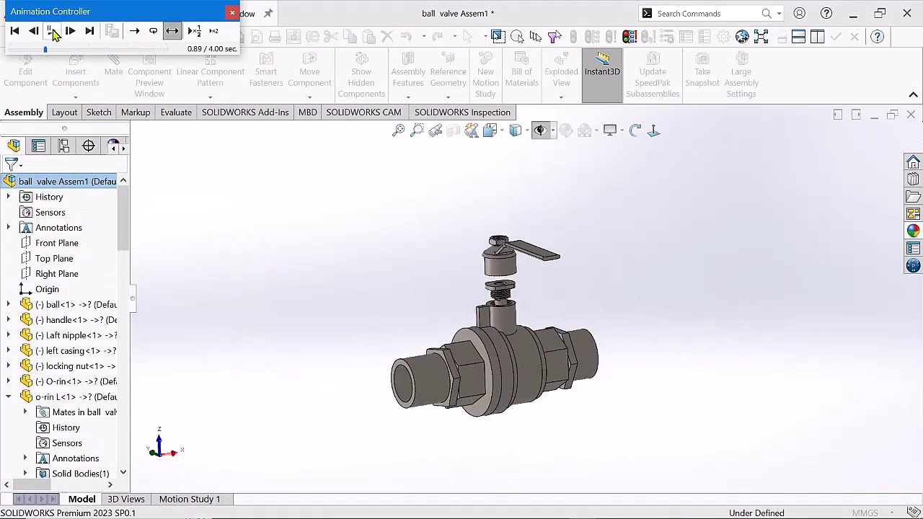
pyautogui.click(54, 32)
pyautogui.moveTo(432, 346); pyautogui.dragTo(442, 393, button='middle')
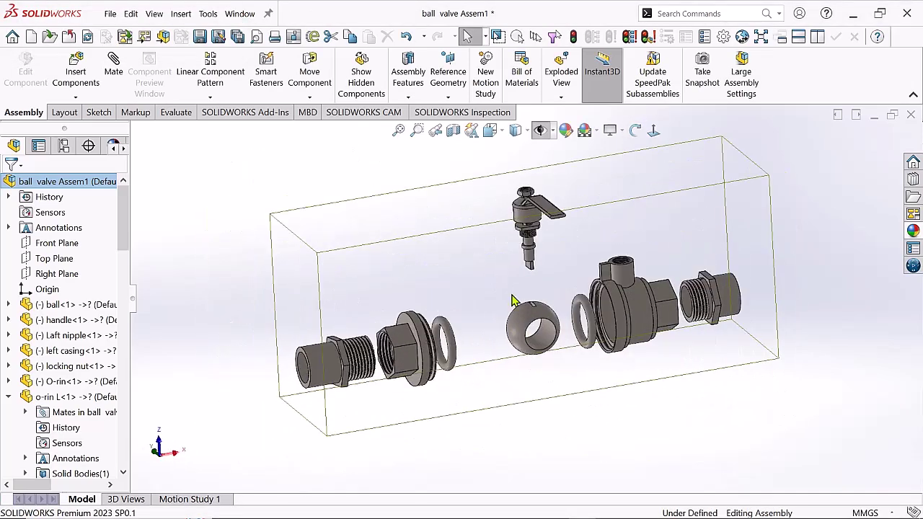
# Fit the exploded valve to the window and orbit the chrome-shaded view slightly
pyautogui.press('f')
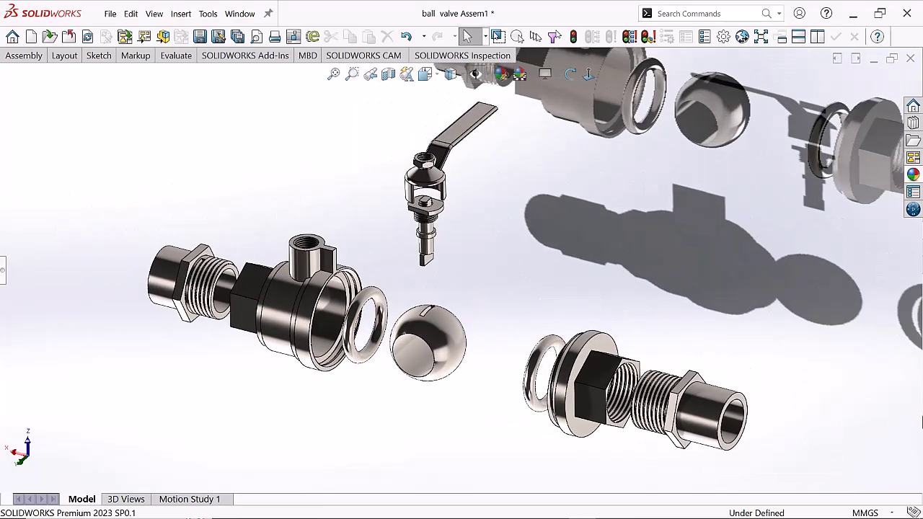
pyautogui.moveTo(789, 468); pyautogui.dragTo(453, 409, button='middle')
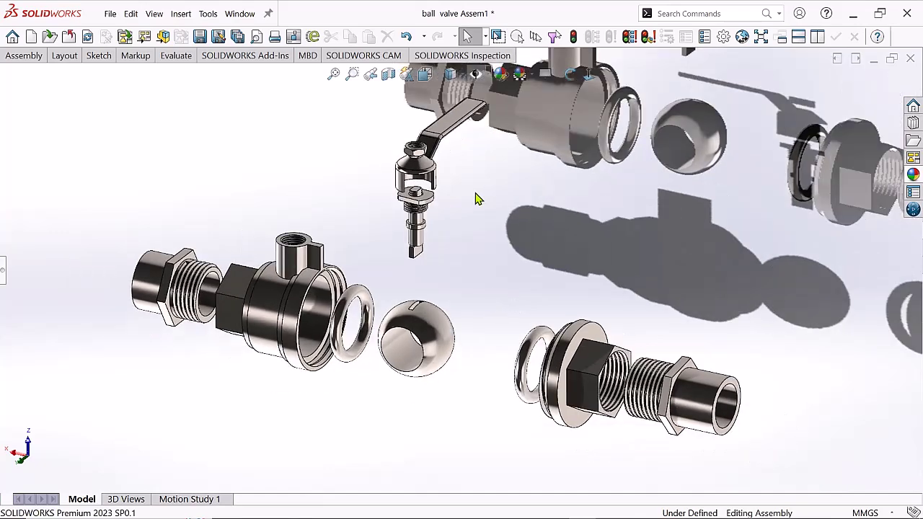